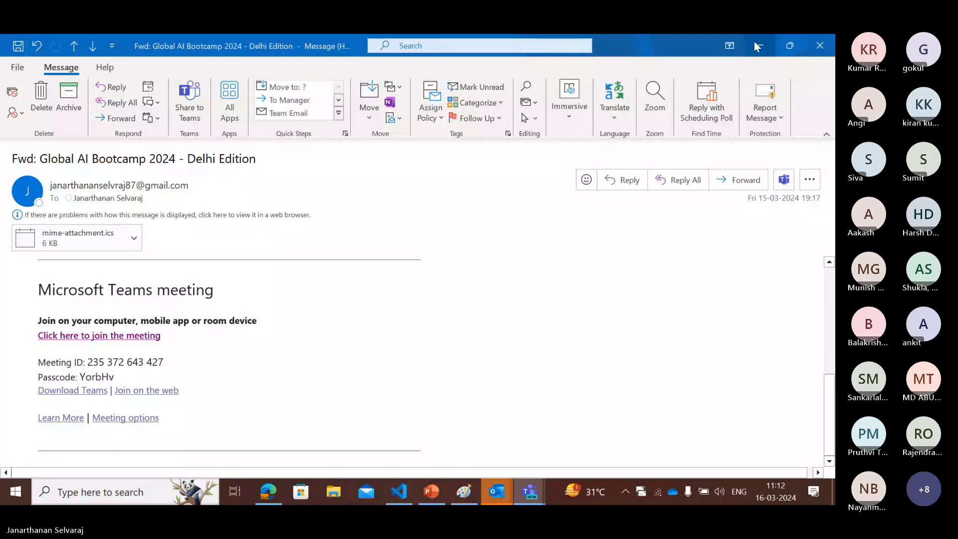
Switch from the email to Edge and examine the project, instance and pricing tier options in the Create Azure OpenAI form.
{"action": "left_click", "coordinate": [757, 41]}
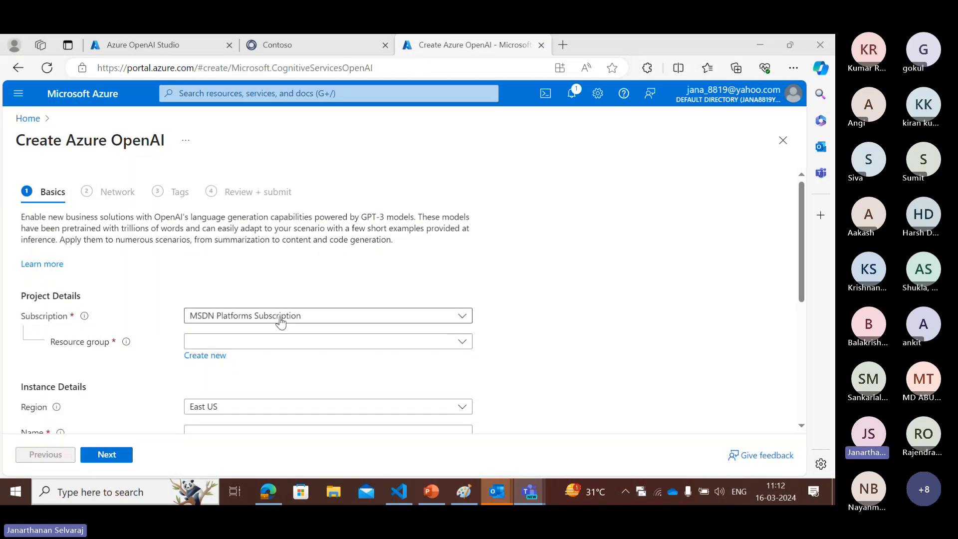
{"action": "scroll", "coordinate": [282, 339], "scroll_direction": "down", "scroll_amount": 2}
{"action": "scroll", "coordinate": [280, 321], "scroll_direction": "down", "scroll_amount": 1}
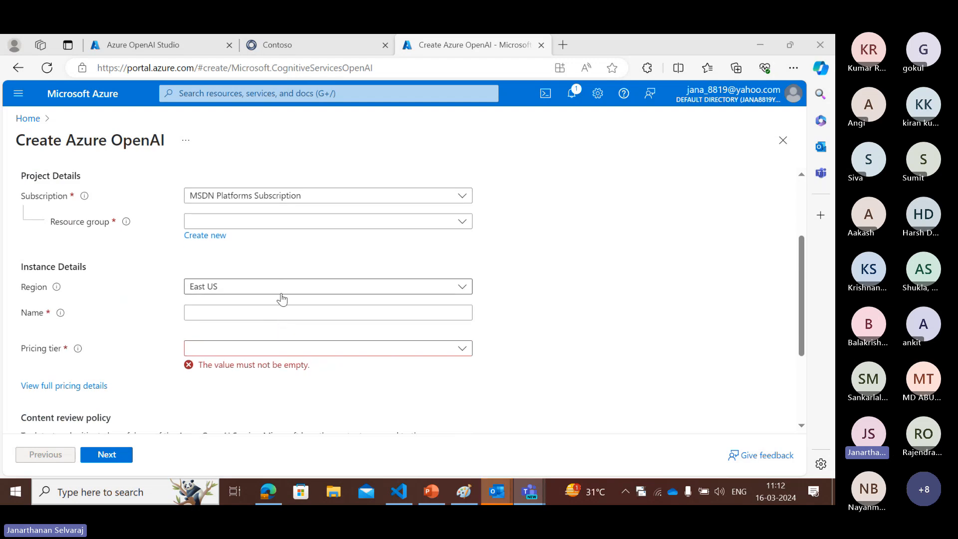
{"action": "left_click", "coordinate": [287, 348]}
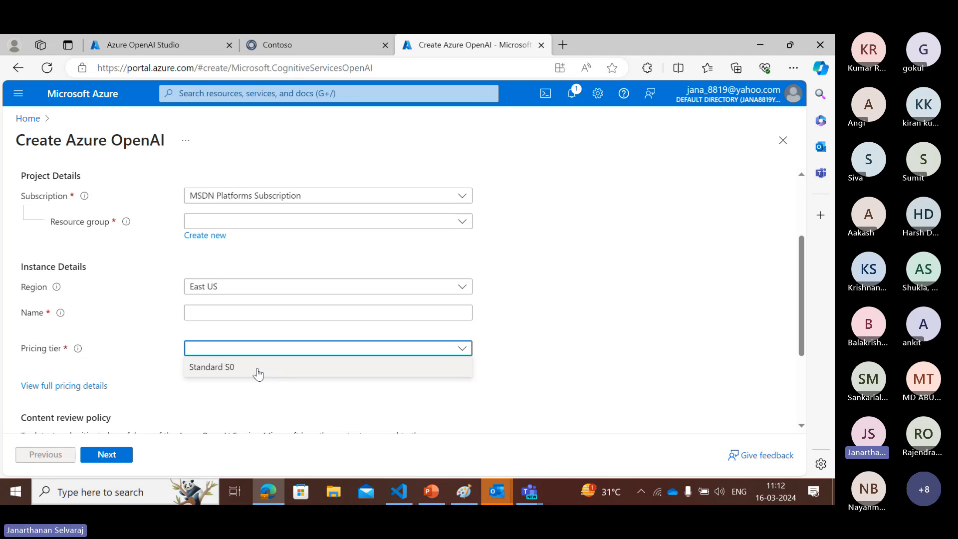
Leave the creation form, open the existing retailchatopai Azure OpenAI resource and launch Azure OpenAI Studio from it.
{"action": "left_click", "coordinate": [22, 120]}
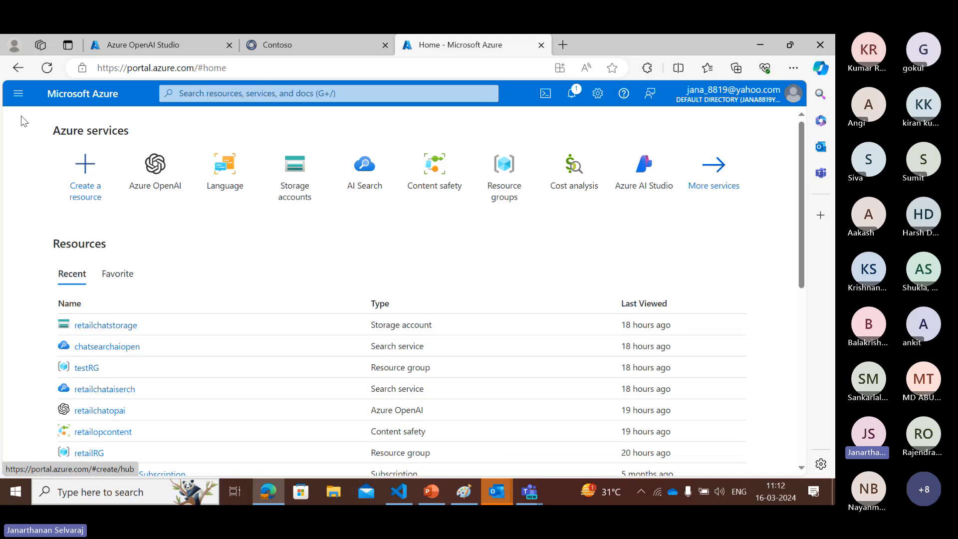
{"action": "left_click", "coordinate": [169, 189]}
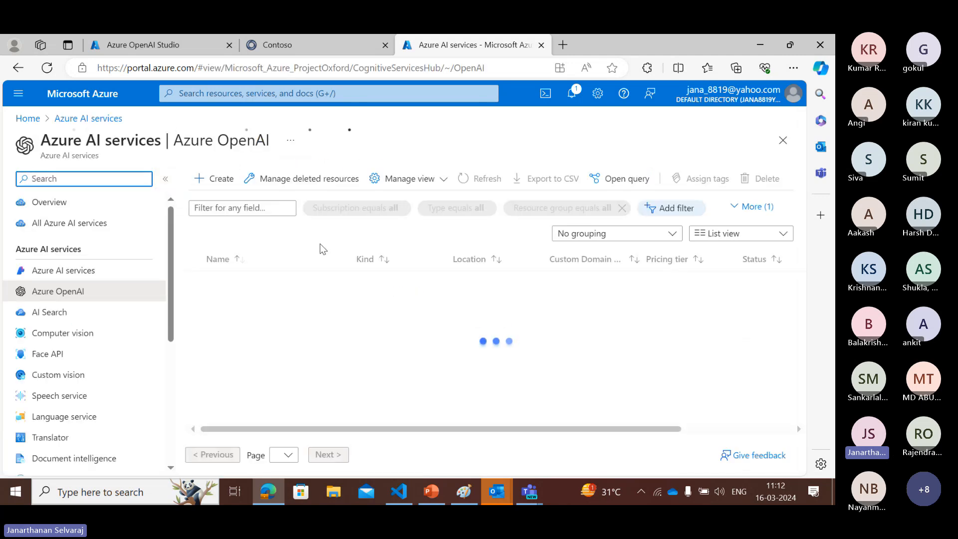
{"action": "left_click", "coordinate": [242, 284]}
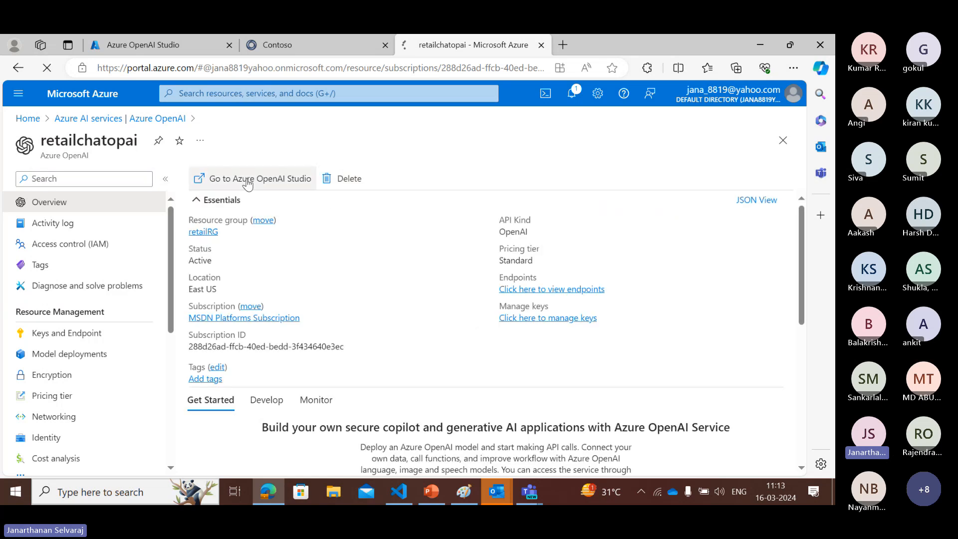
{"action": "left_click", "coordinate": [248, 179]}
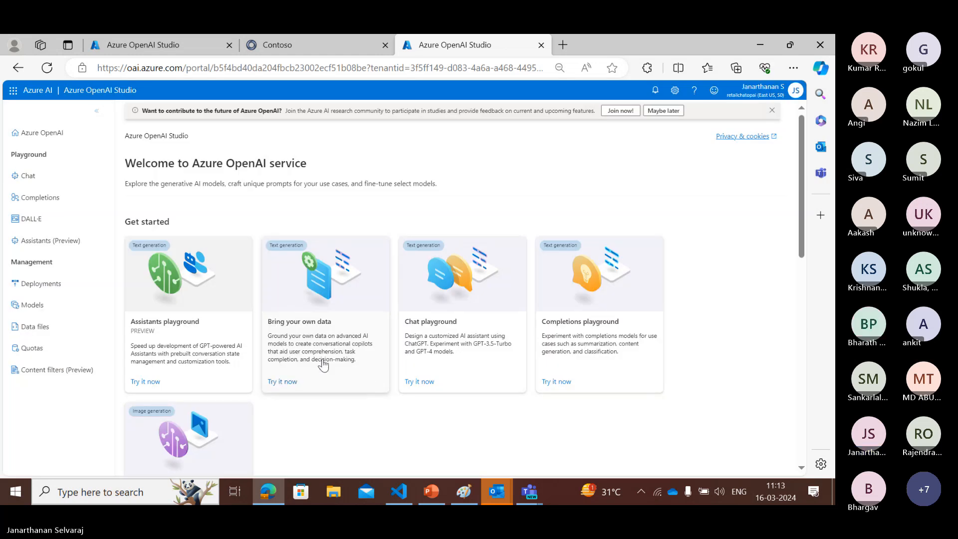
Open the Completions playground and load the "Summarize issue resolution from conversation" example.
{"action": "scroll", "coordinate": [272, 337], "scroll_direction": "down", "scroll_amount": 2}
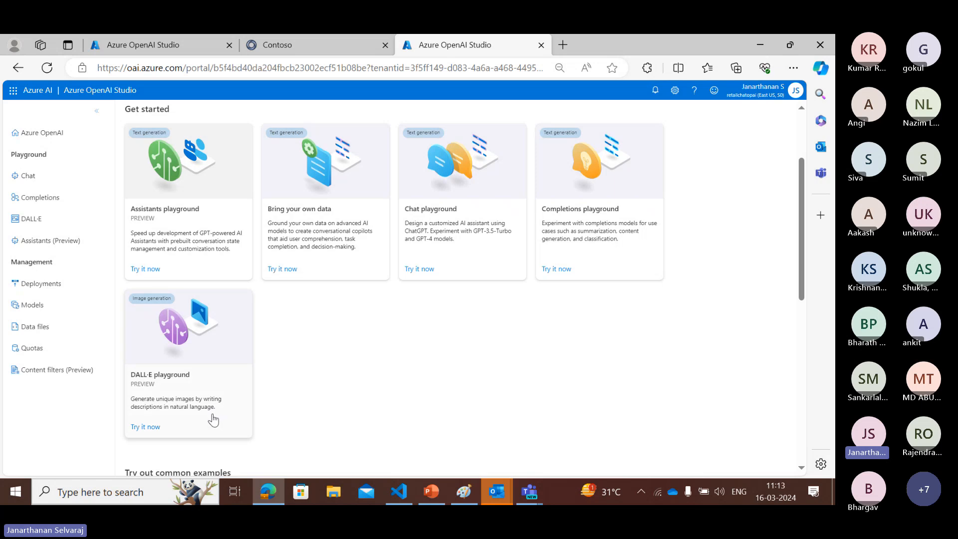
{"action": "left_click", "coordinate": [613, 215]}
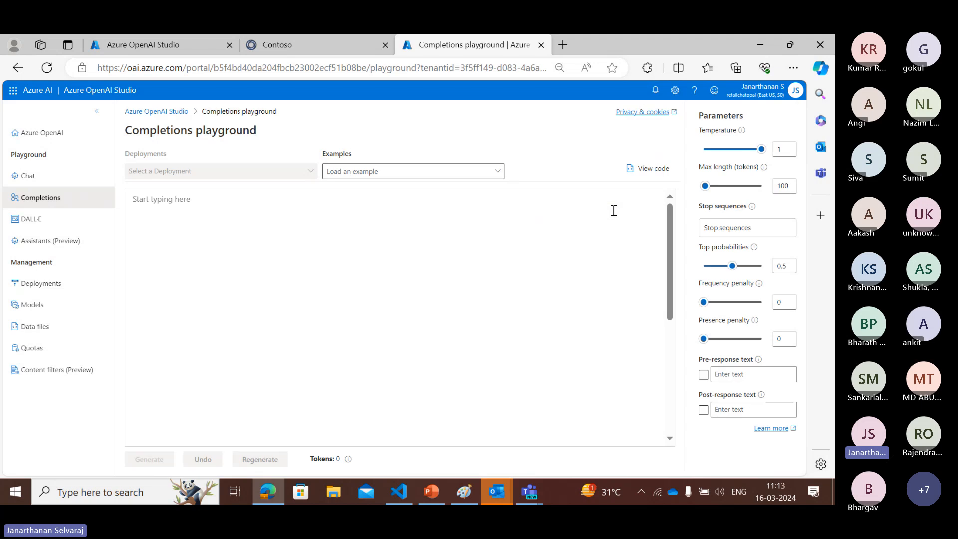
{"action": "left_click", "coordinate": [422, 171]}
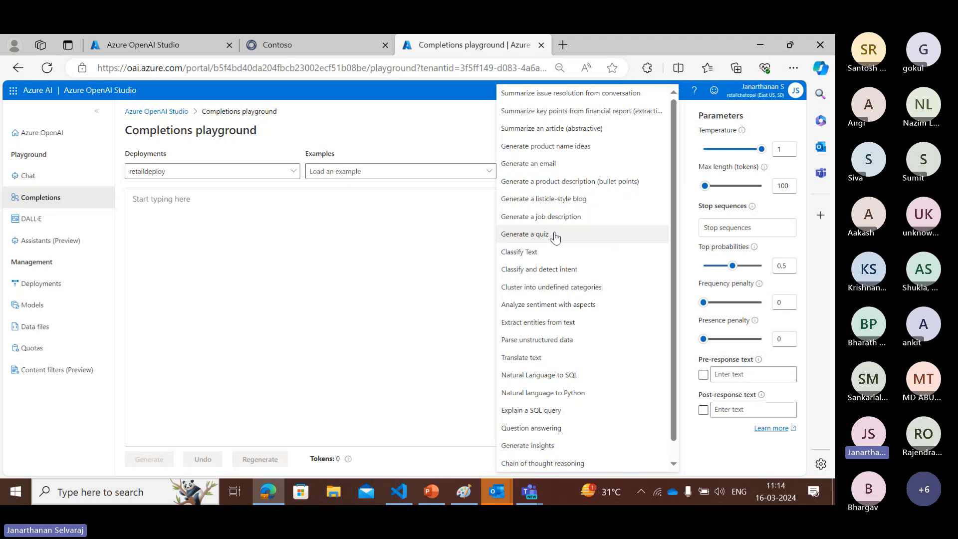
{"action": "left_click", "coordinate": [570, 93]}
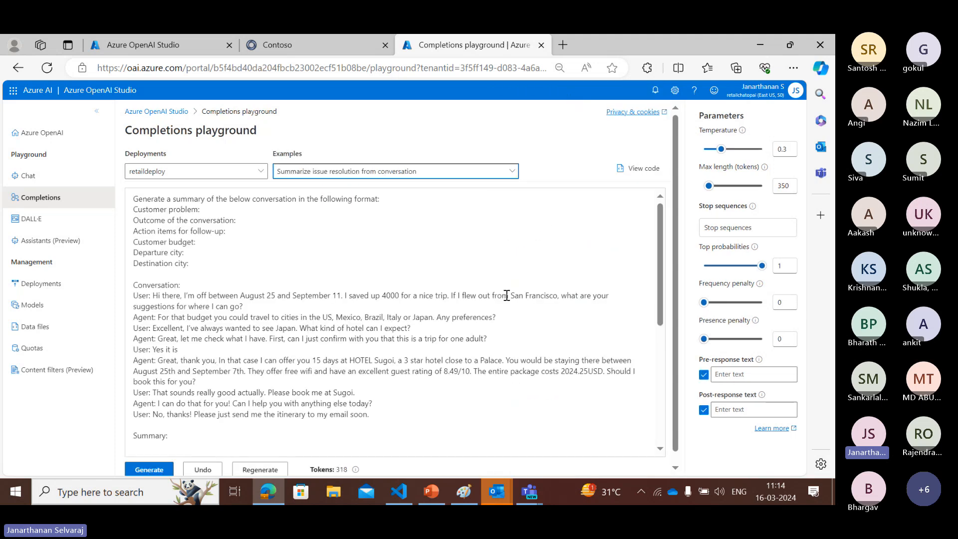
Review the example's format instructions and conversation text, and generate the summary.
{"action": "scroll", "coordinate": [506, 295], "scroll_direction": "down", "scroll_amount": 1}
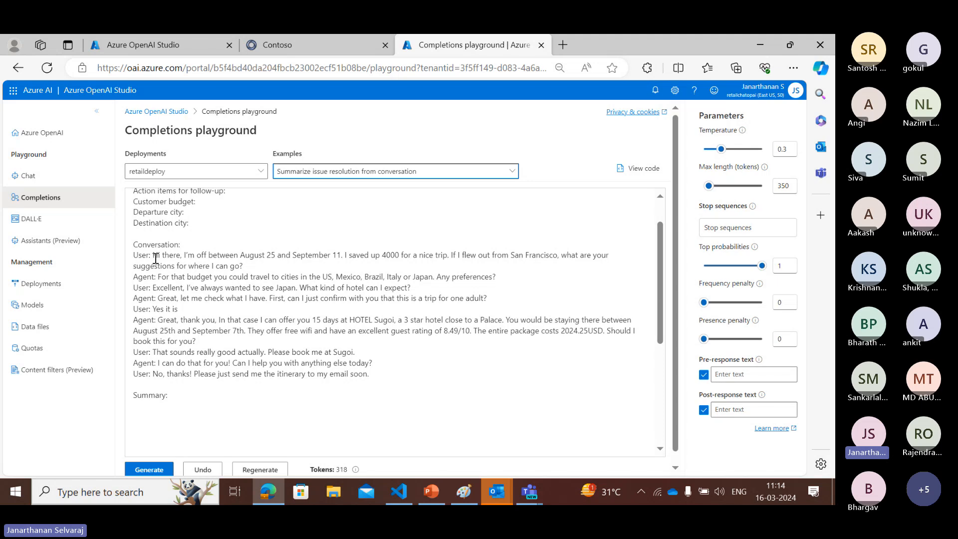
{"action": "scroll", "coordinate": [256, 328], "scroll_direction": "up", "scroll_amount": 1}
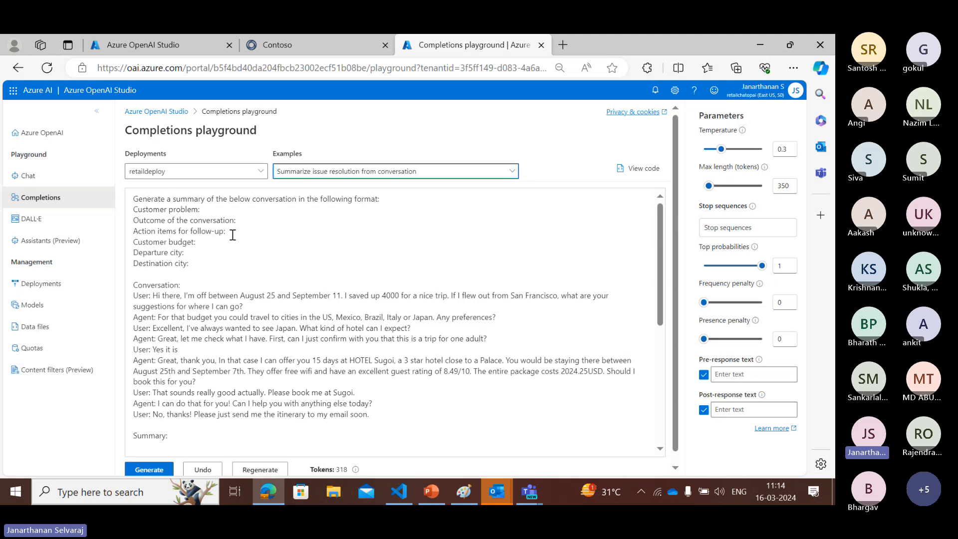
{"action": "left_click", "coordinate": [395, 419]}
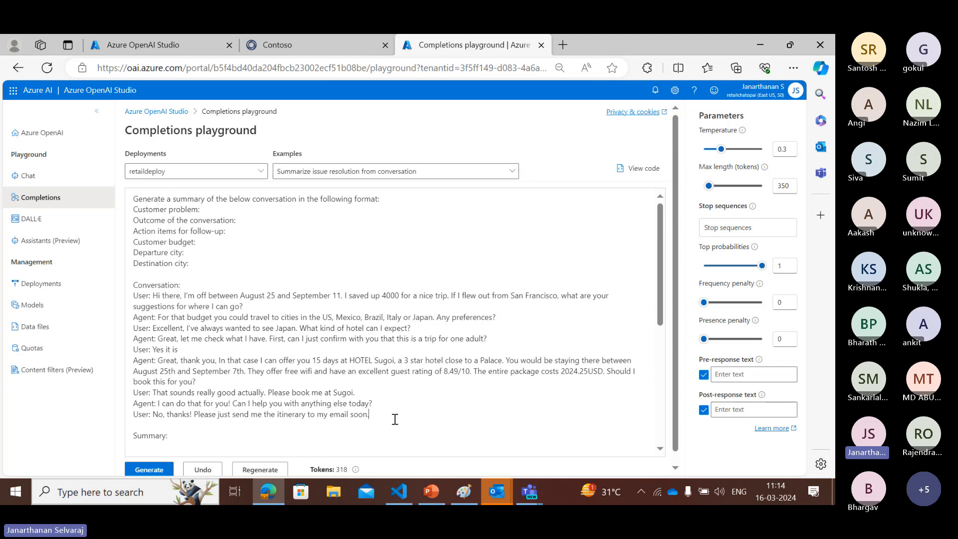
{"action": "left_click_drag", "start_coordinate": [394, 419], "coordinate": [134, 280]}
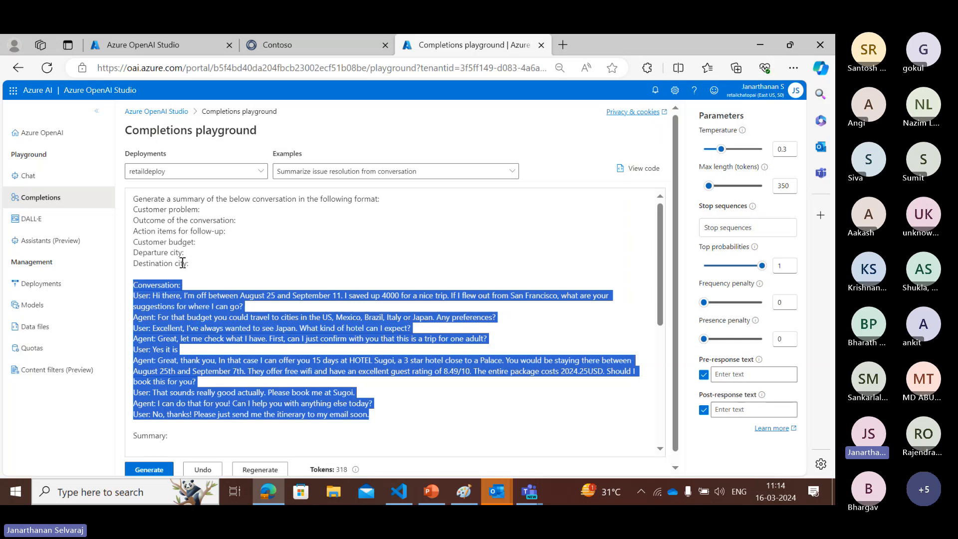
{"action": "left_click_drag", "start_coordinate": [195, 264], "coordinate": [118, 204]}
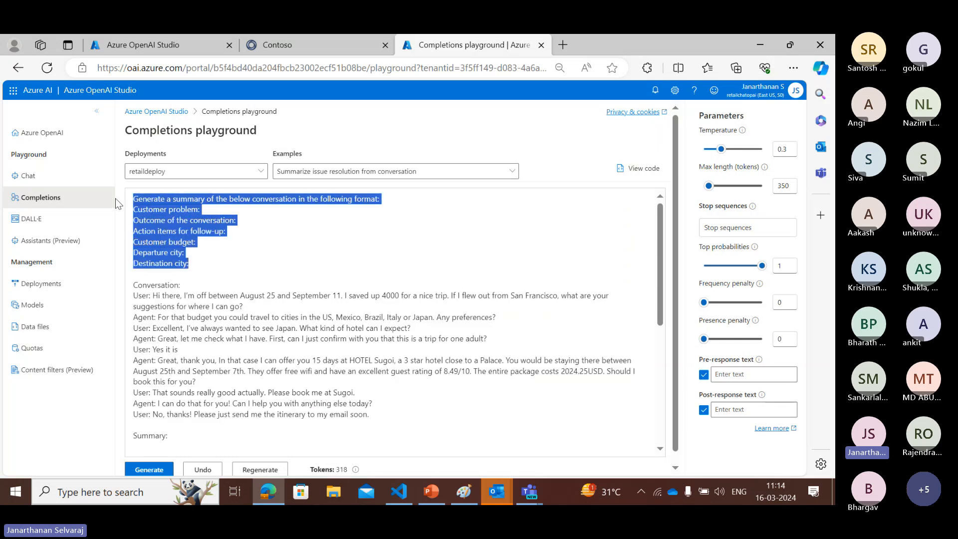
{"action": "left_click", "coordinate": [150, 471]}
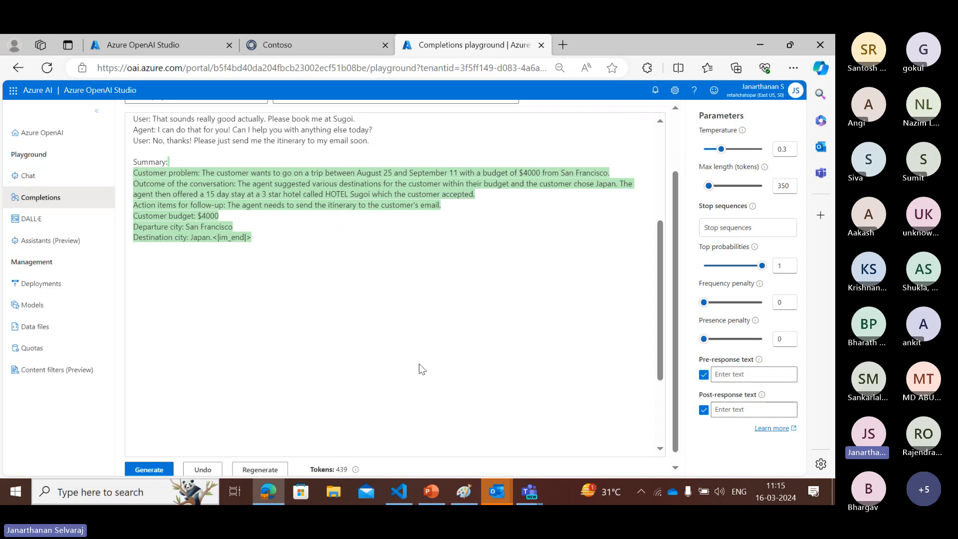
Switch to PowerPoint, present the Large Language Models (LLM) slide as a slide show and exit the show.
{"action": "left_click", "coordinate": [423, 492]}
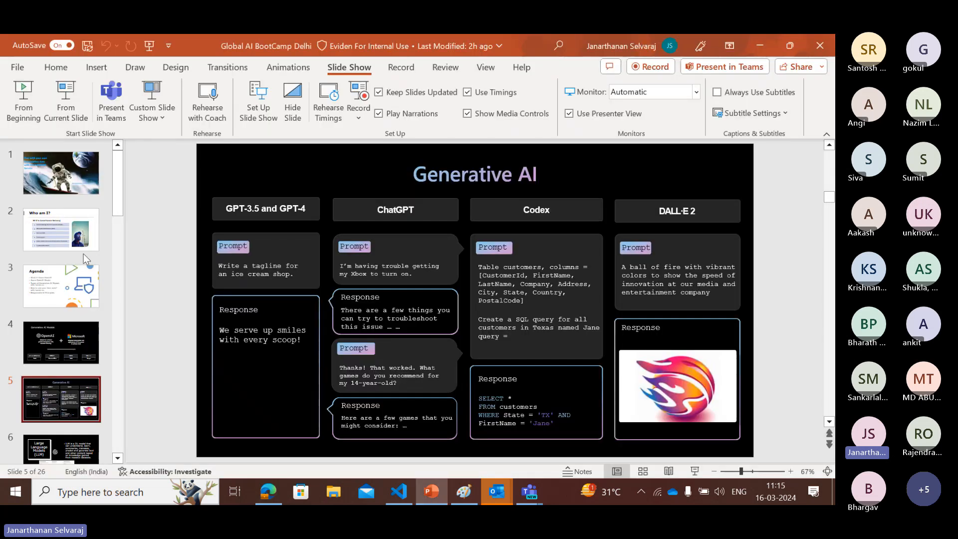
{"action": "scroll", "coordinate": [64, 394], "scroll_direction": "down", "scroll_amount": 1}
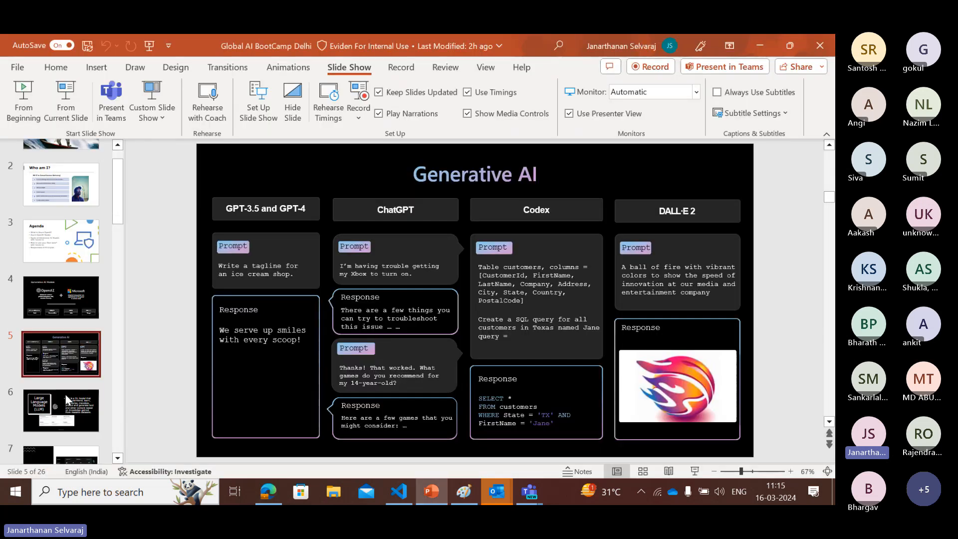
{"action": "left_click", "coordinate": [59, 401]}
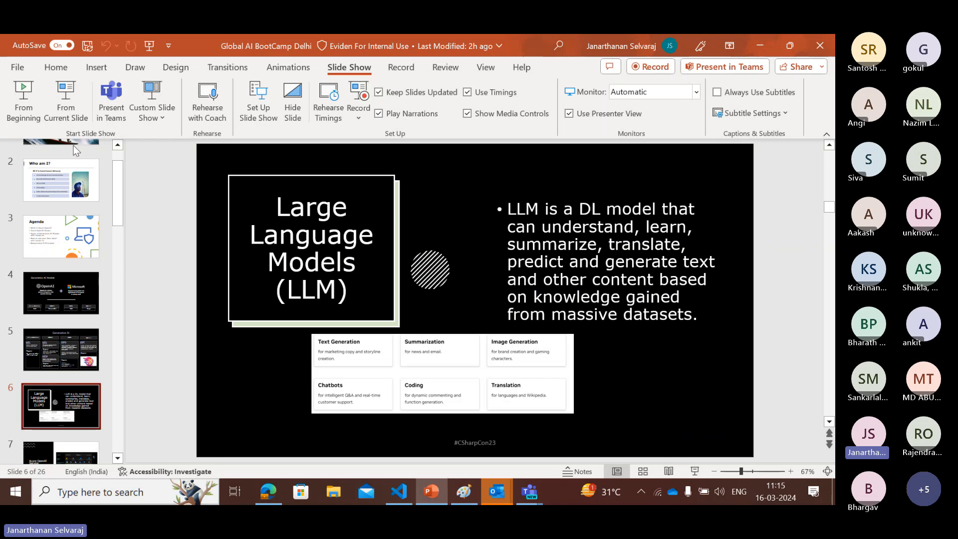
{"action": "left_click", "coordinate": [82, 106]}
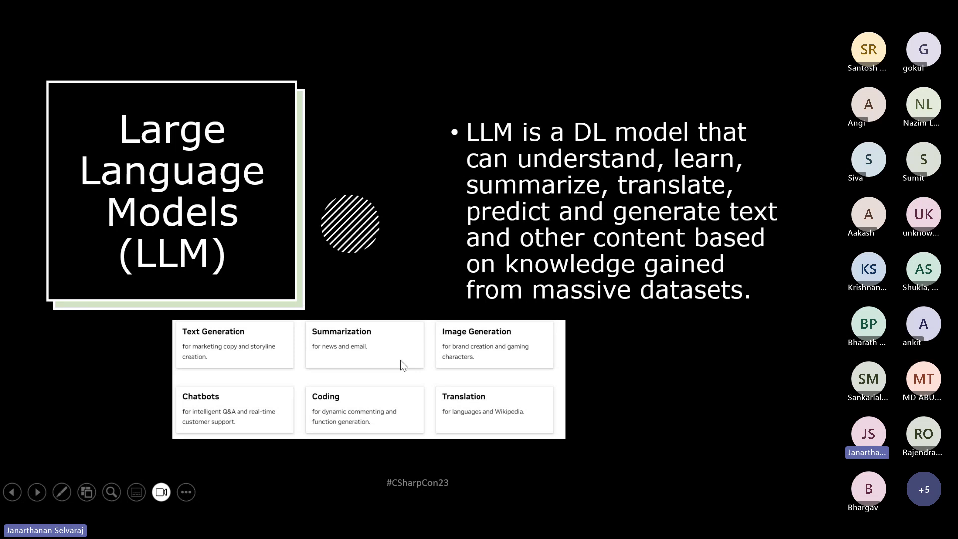
{"action": "key", "text": "Escape"}
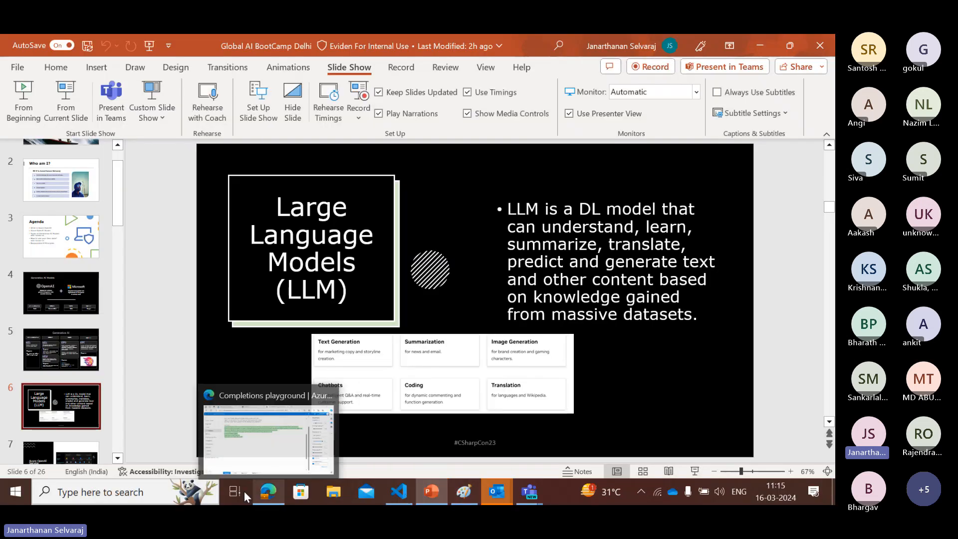
Return to Edge, open the DALL·E playground and choose the DALL·E 2 deployment.
{"action": "left_click", "coordinate": [268, 492]}
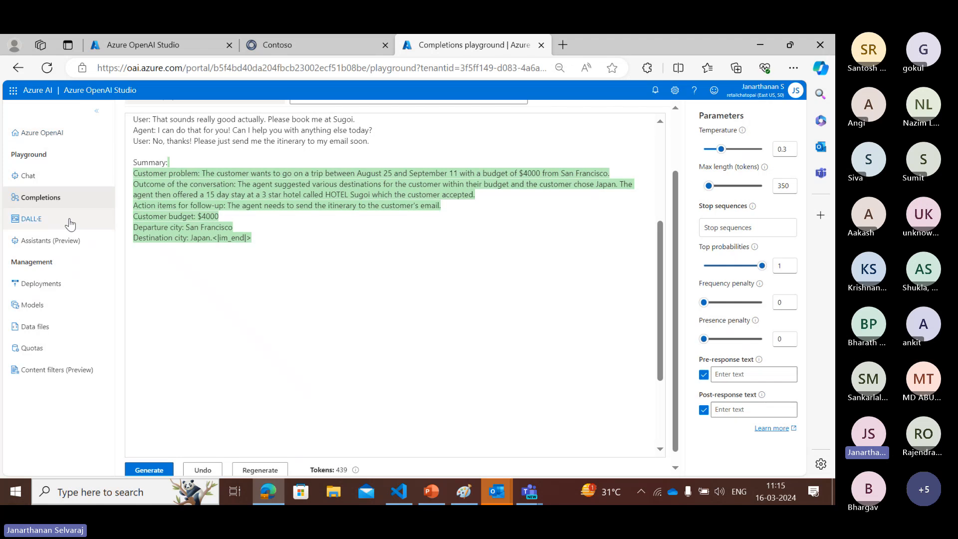
{"action": "left_click", "coordinate": [49, 219]}
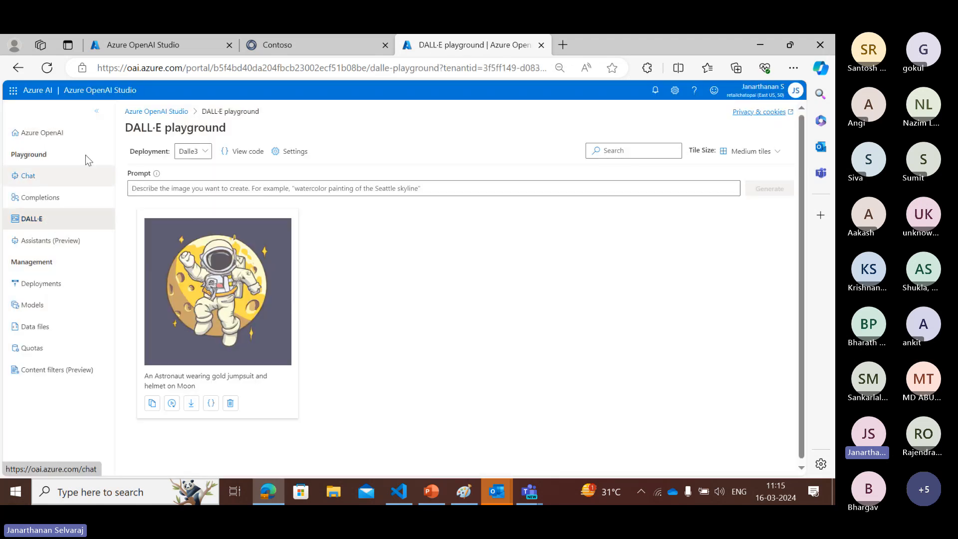
{"action": "left_click", "coordinate": [205, 152]}
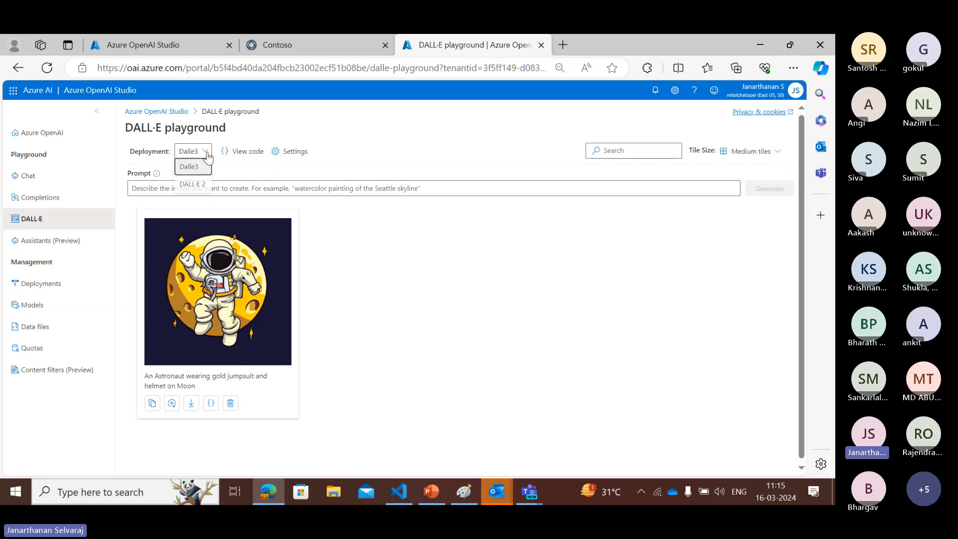
{"action": "left_click", "coordinate": [209, 184]}
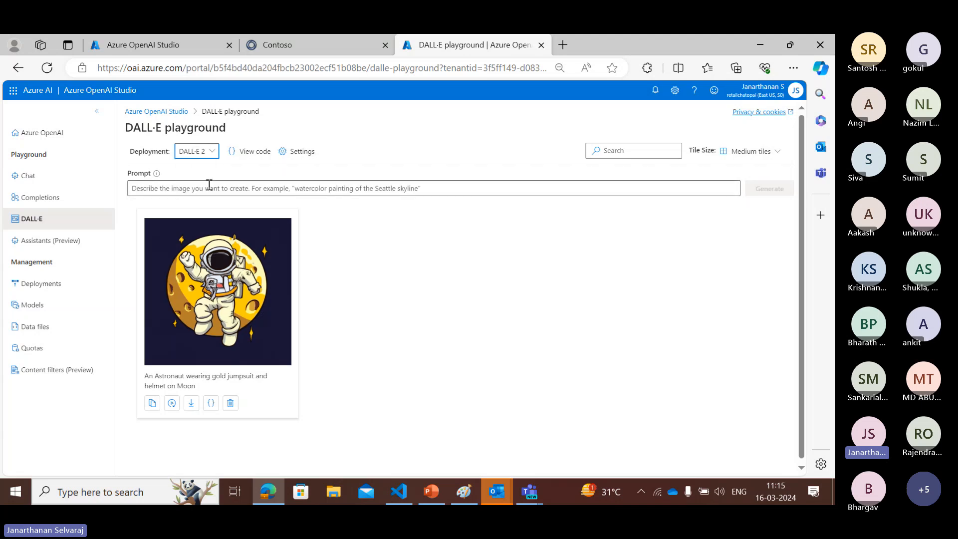
Generate an image from the saved prompt "An Astronaut wearing gold jumpsuit and helmet on Moon".
{"action": "left_click", "coordinate": [372, 185]}
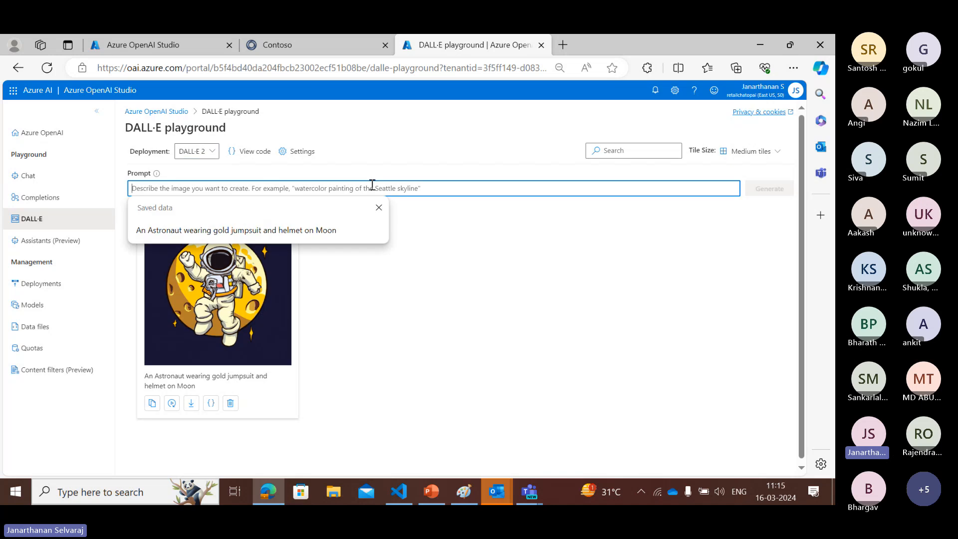
{"action": "left_click", "coordinate": [288, 231]}
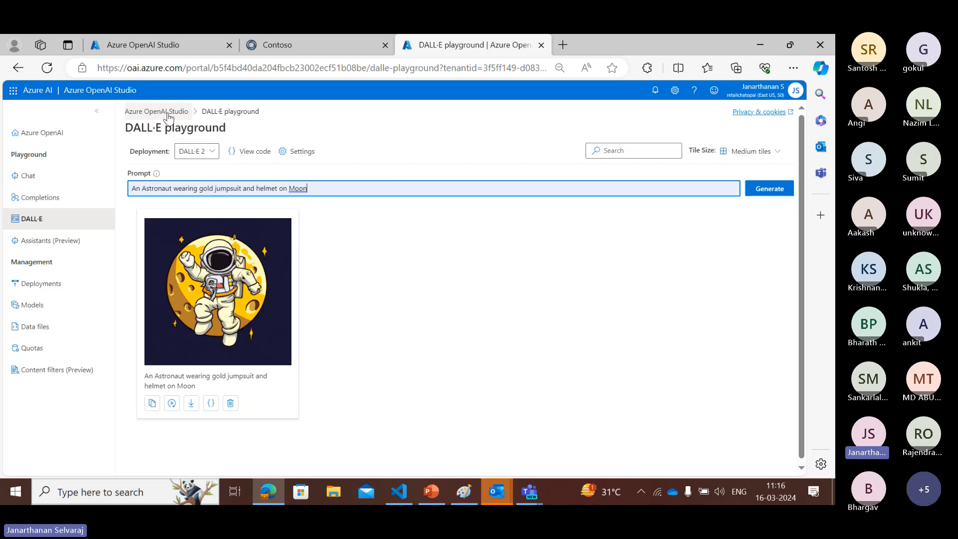
{"action": "left_click", "coordinate": [782, 190]}
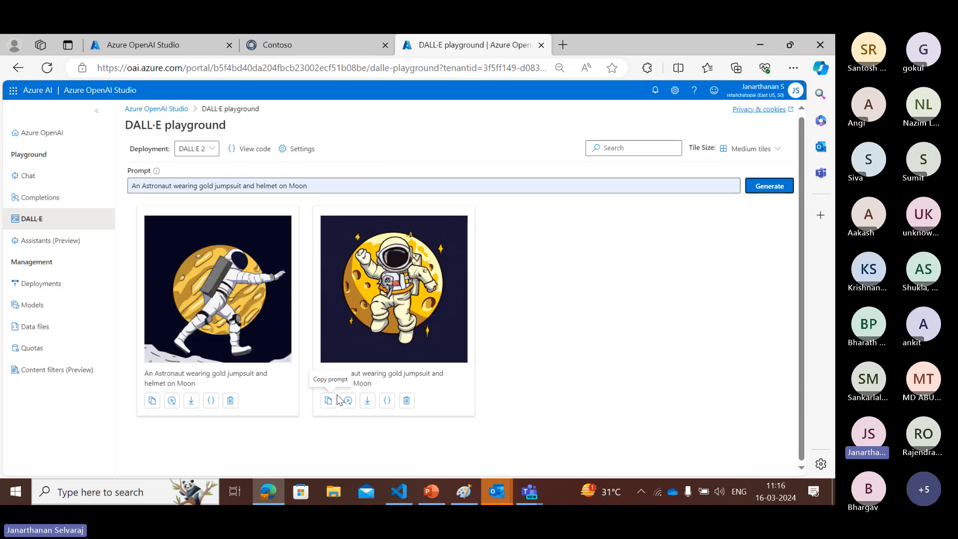
Download the earlier image of the astronaut in front of the moon and delete the newly generated astronaut image.
{"action": "left_click", "coordinate": [366, 401]}
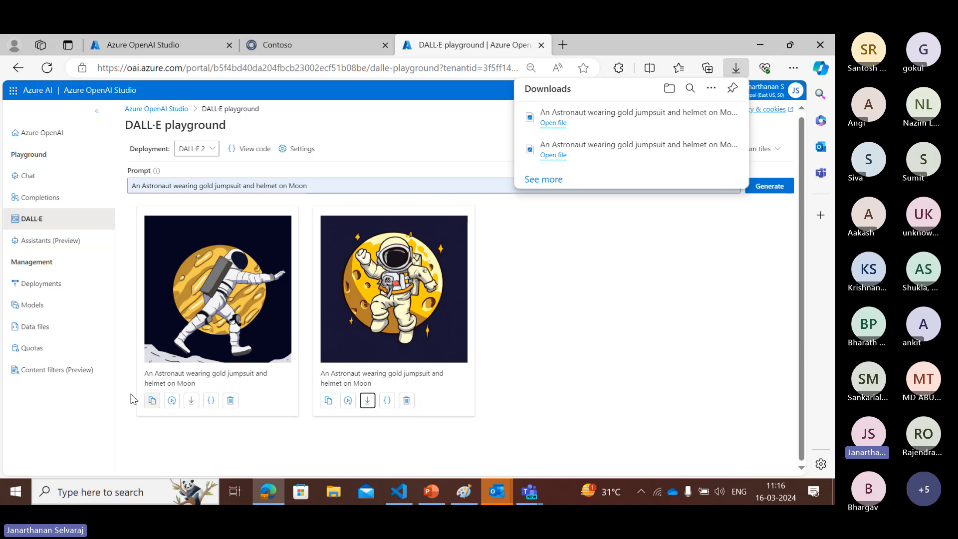
{"action": "left_click", "coordinate": [230, 400]}
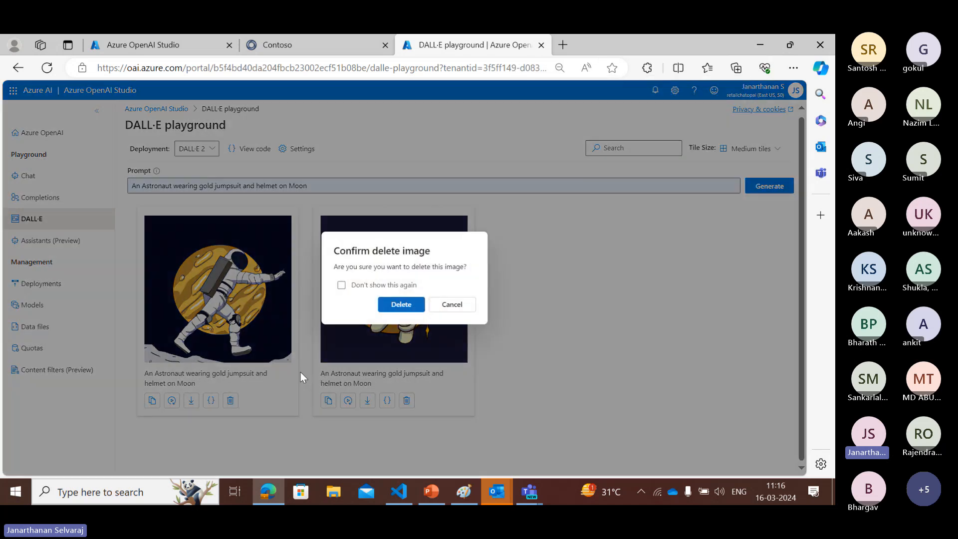
{"action": "left_click", "coordinate": [401, 304]}
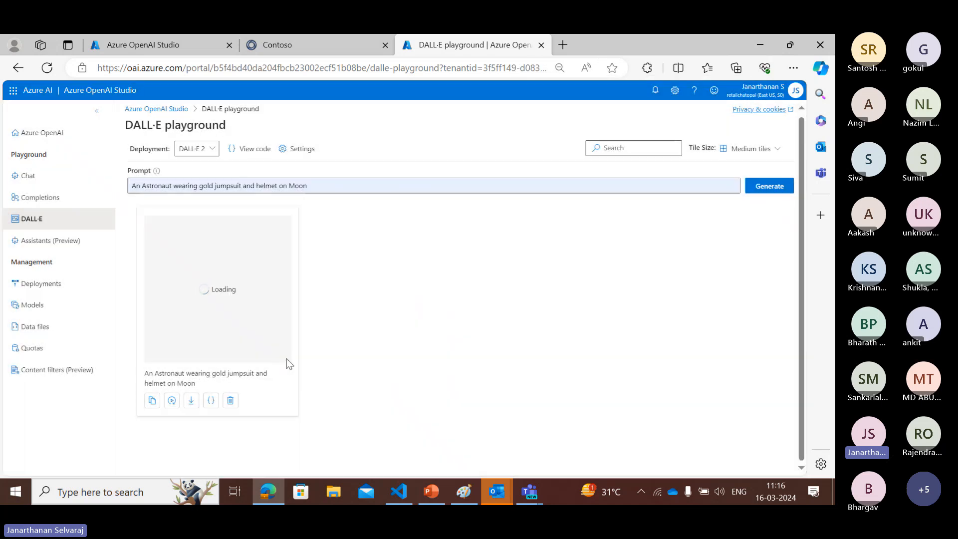
Open the remaining image's Python sample code and compare it with sample2.py in Visual Studio Code.
{"action": "left_click", "coordinate": [210, 402]}
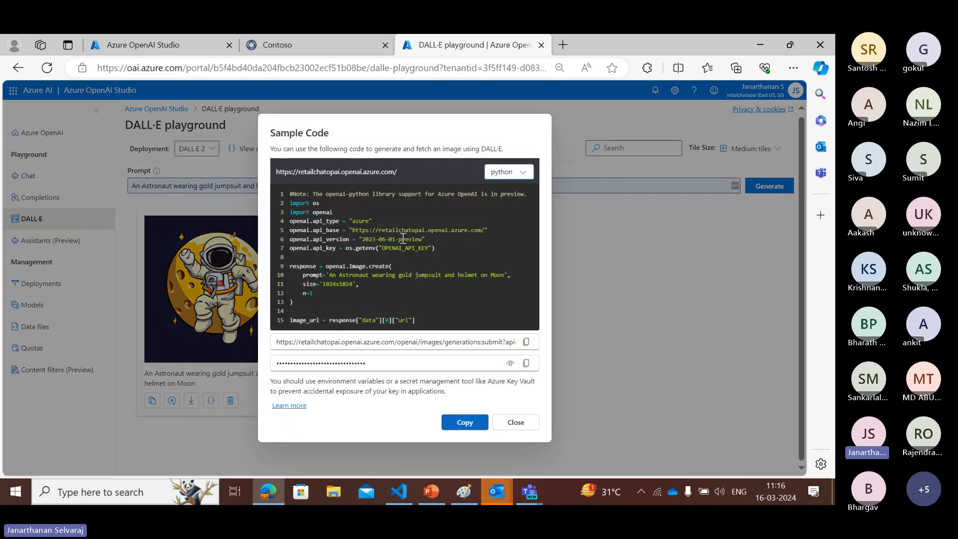
{"action": "left_click", "coordinate": [398, 491]}
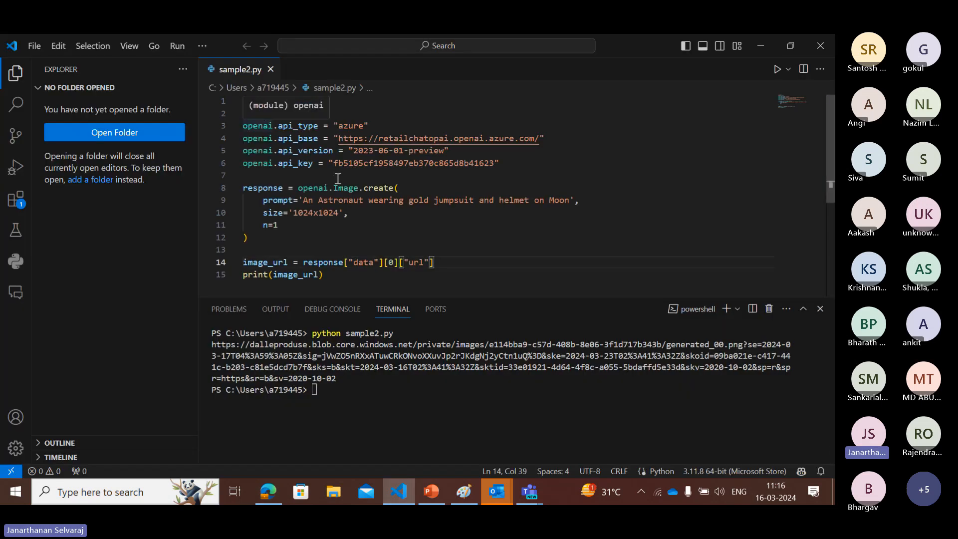
{"action": "key", "text": "alt+Tab"}
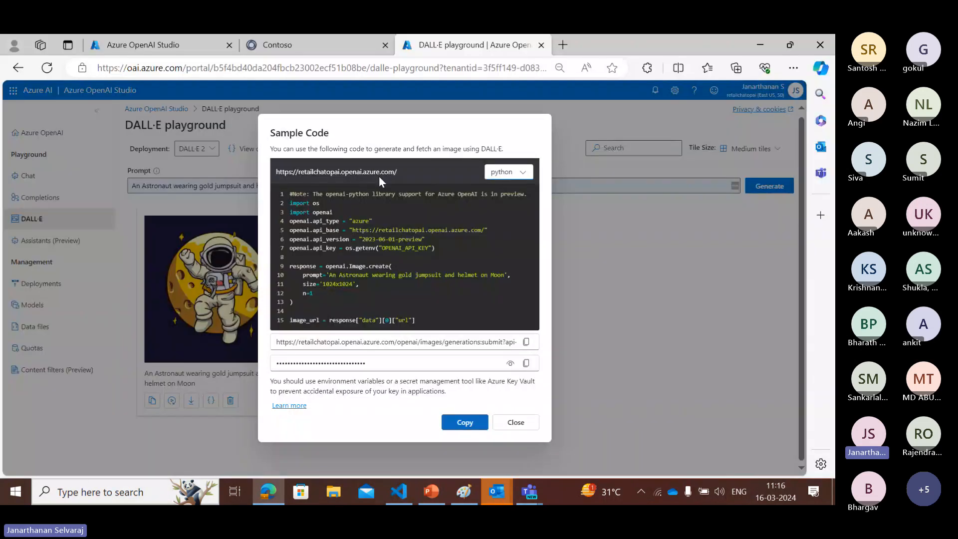
Switch to Visual Studio Code, review the image request in sample2.py and copy the generated image URL from the terminal output.
{"action": "key", "text": "alt+Tab"}
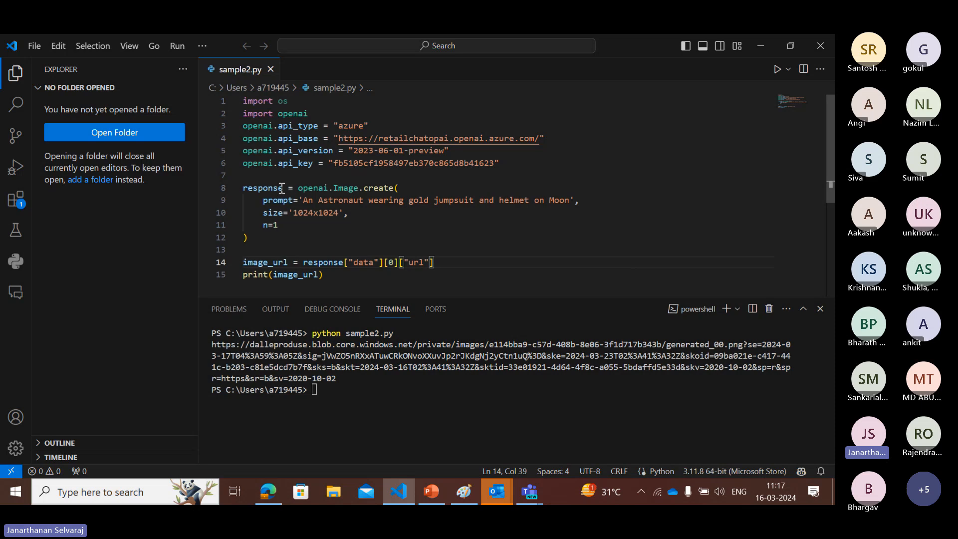
{"action": "mouse_move", "coordinate": [281, 188]}
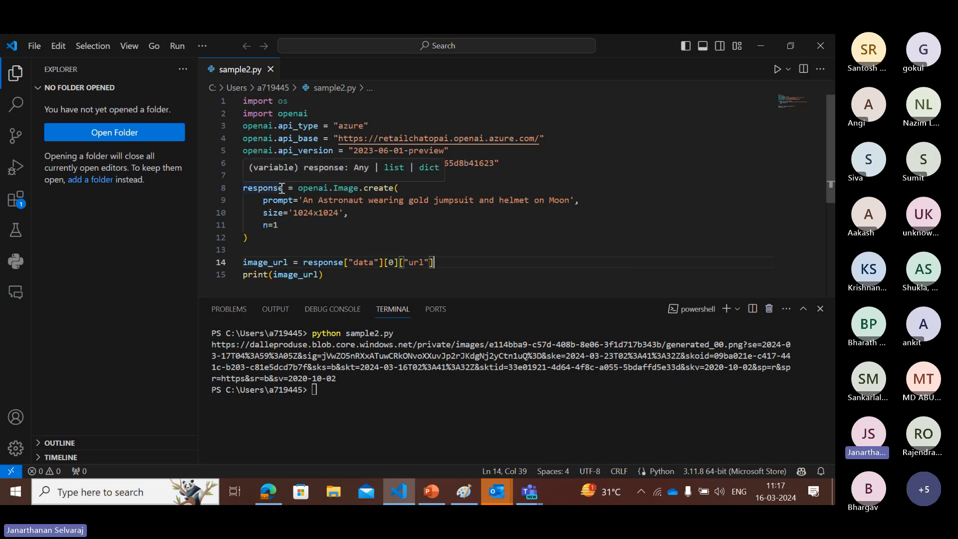
{"action": "mouse_move", "coordinate": [321, 190]}
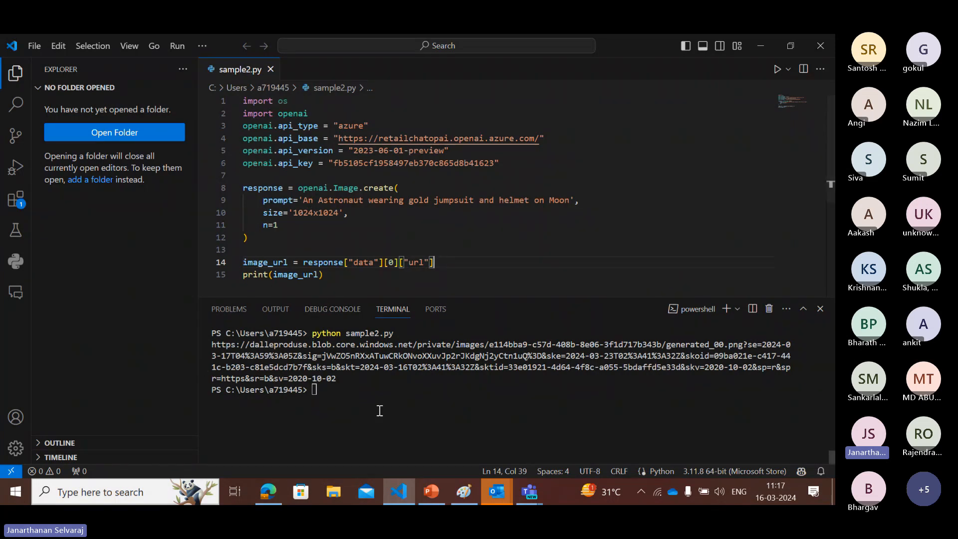
{"action": "left_click", "coordinate": [378, 408]}
{"action": "left_click_drag", "start_coordinate": [350, 379], "coordinate": [209, 349]}
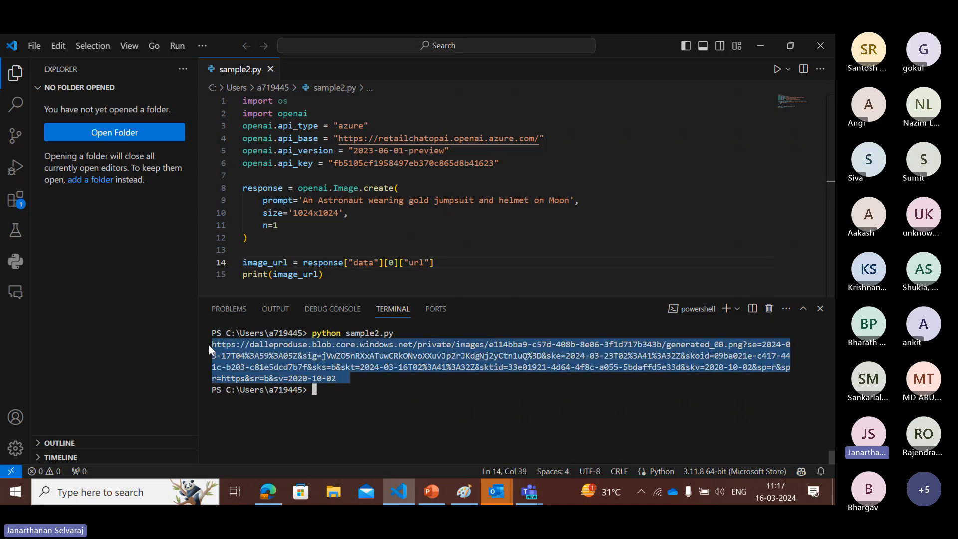
{"action": "right_click", "coordinate": [417, 368]}
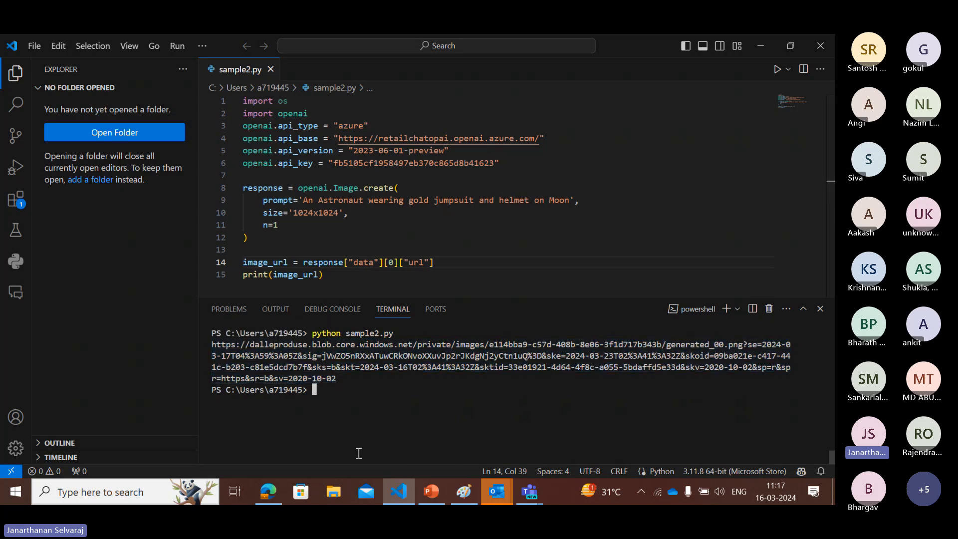
View the copied image URL in a new Edge window, then minimize it and close the DALL·E playground's Sample Code dialog.
{"action": "left_click", "coordinate": [262, 500]}
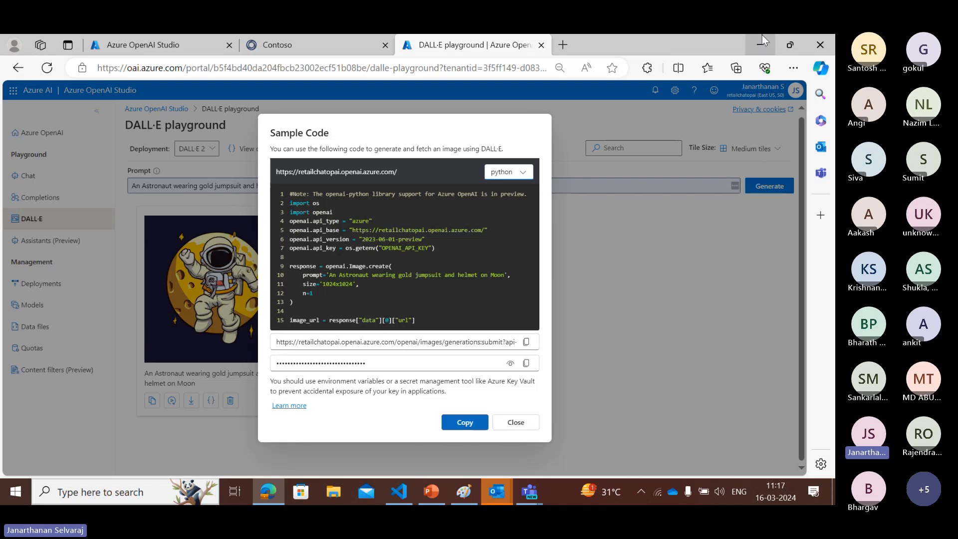
{"action": "key", "text": "ctrl+n"}
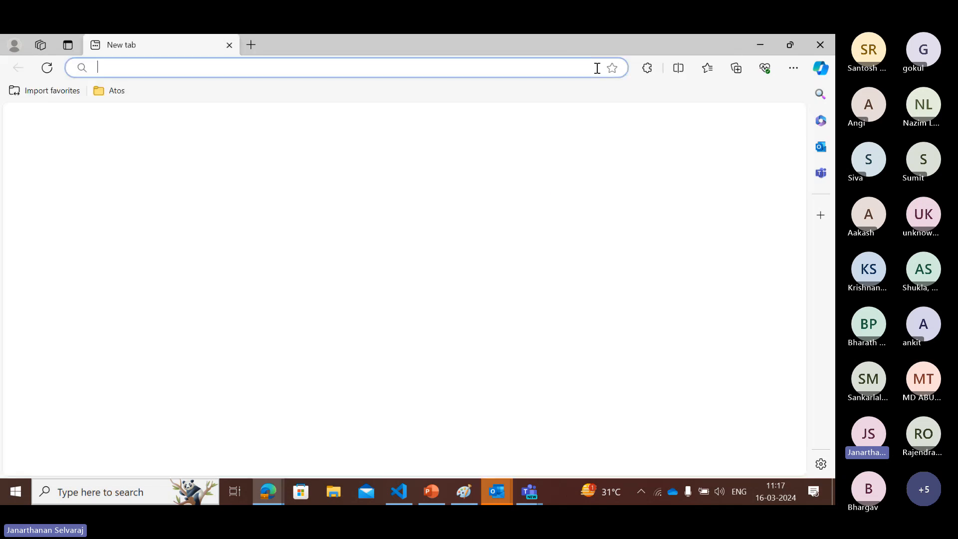
{"action": "key", "text": "ctrl+v"}
{"action": "key", "text": "Return"}
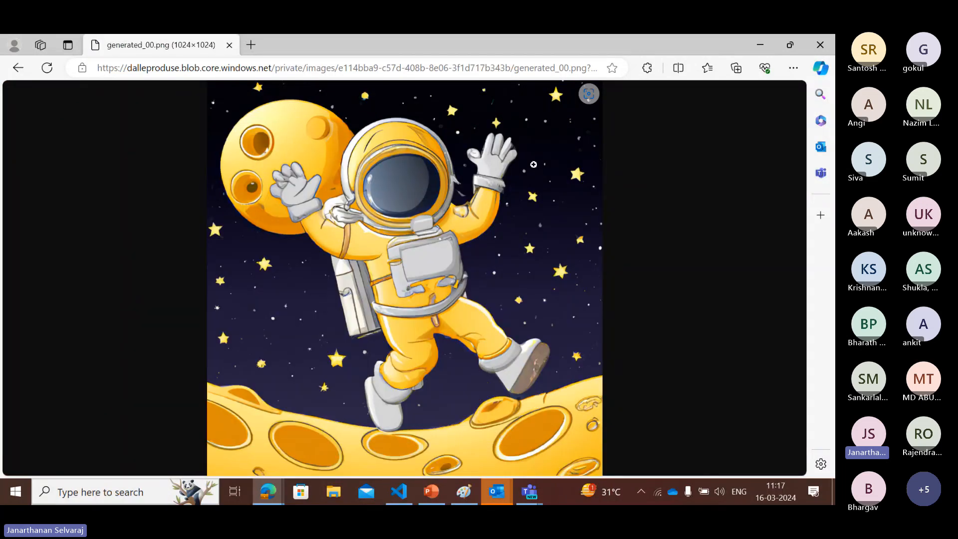
{"action": "left_click", "coordinate": [765, 43]}
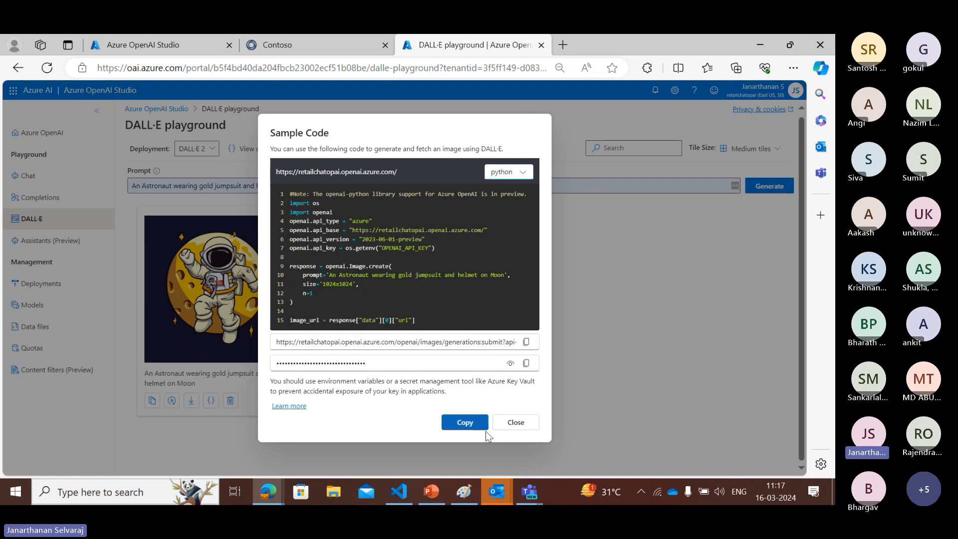
{"action": "left_click", "coordinate": [511, 428]}
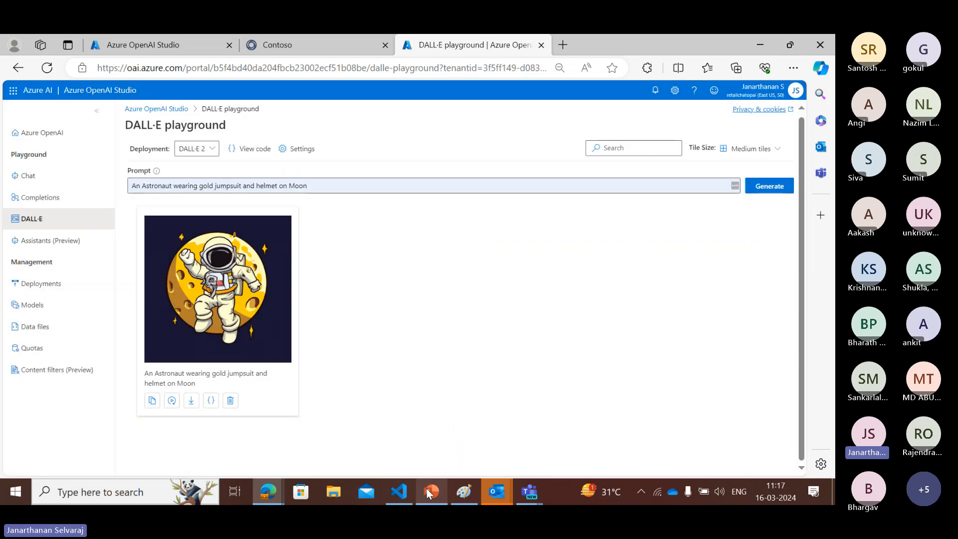
Switch to PowerPoint, present the Generative AI slide to review its Codex SQL example, and end the slide show.
{"action": "left_click", "coordinate": [428, 493]}
{"action": "left_click", "coordinate": [68, 92]}
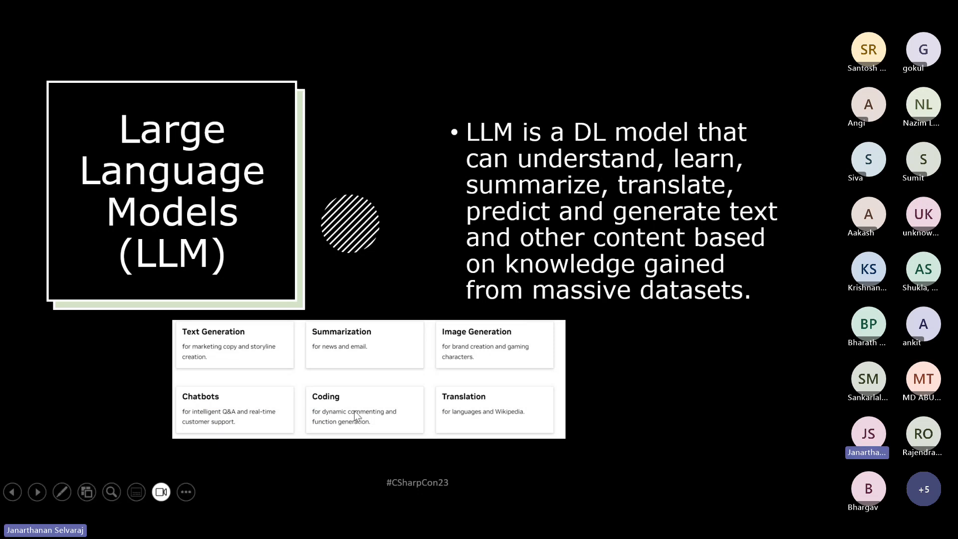
{"action": "key", "text": "Escape"}
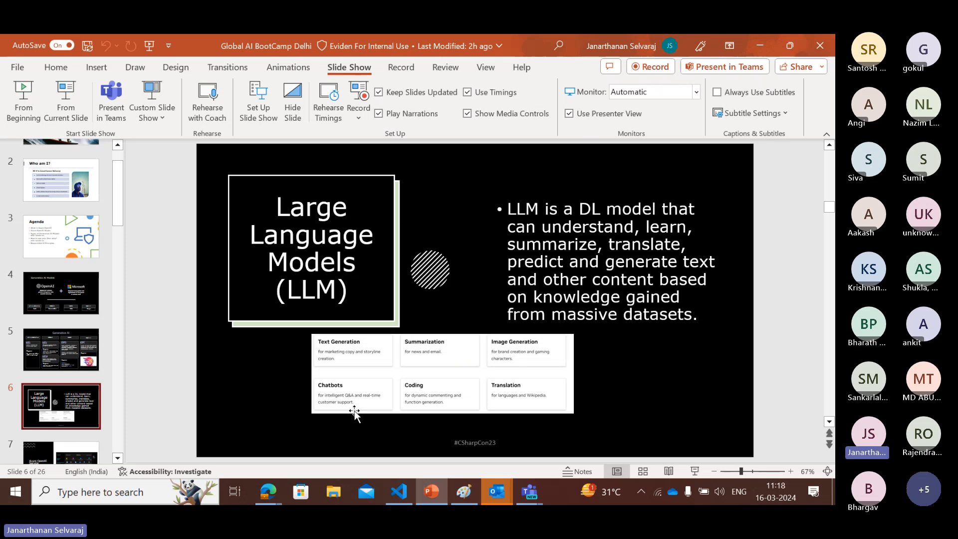
{"action": "key", "text": "Page_Up"}
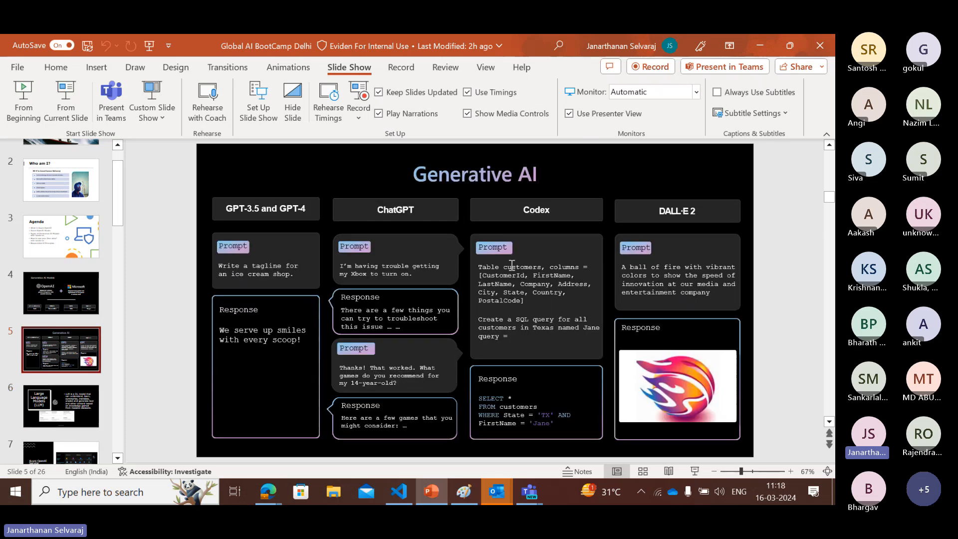
{"action": "left_click", "coordinate": [71, 104]}
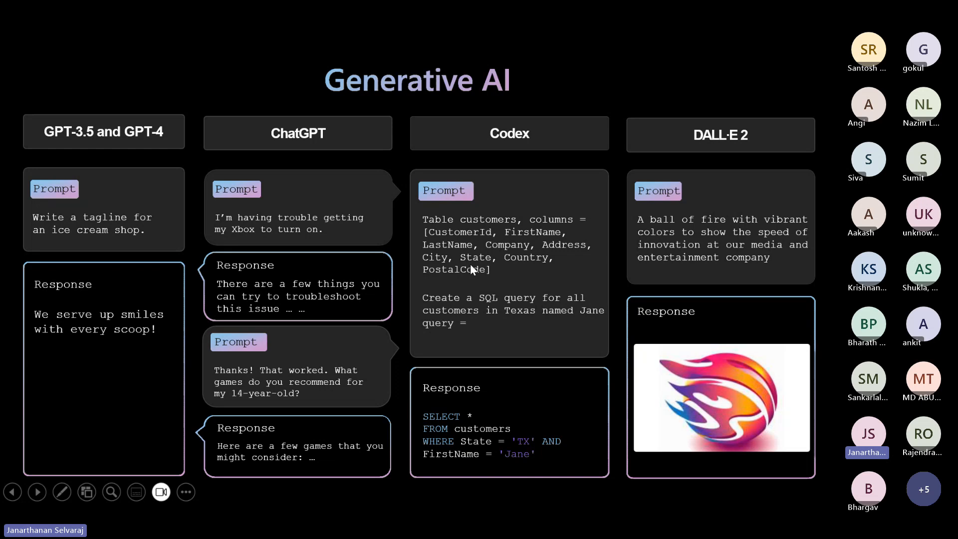
{"action": "key", "text": "Escape"}
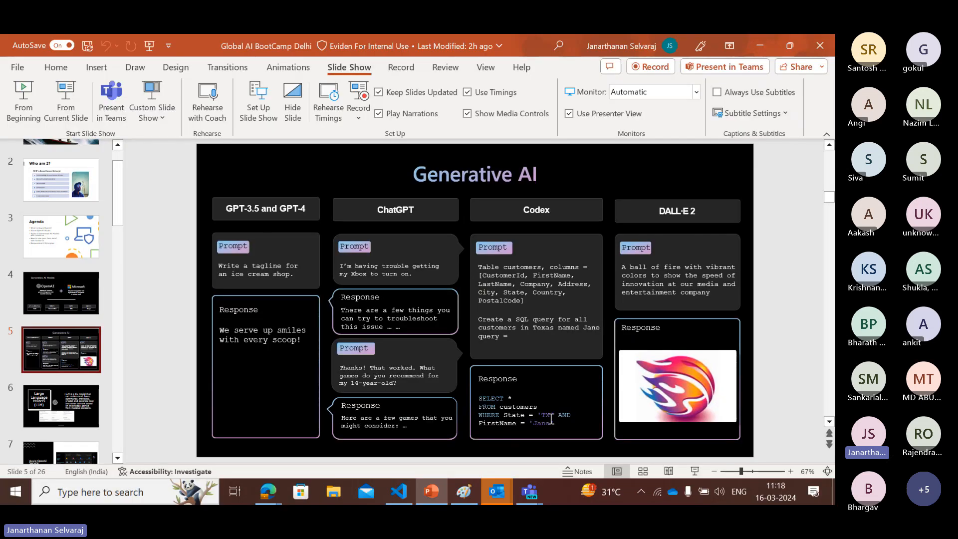
Return to Azure OpenAI Studio in Edge and load the Natural Language to SQL example in the Completions playground.
{"action": "mouse_move", "coordinate": [262, 495]}
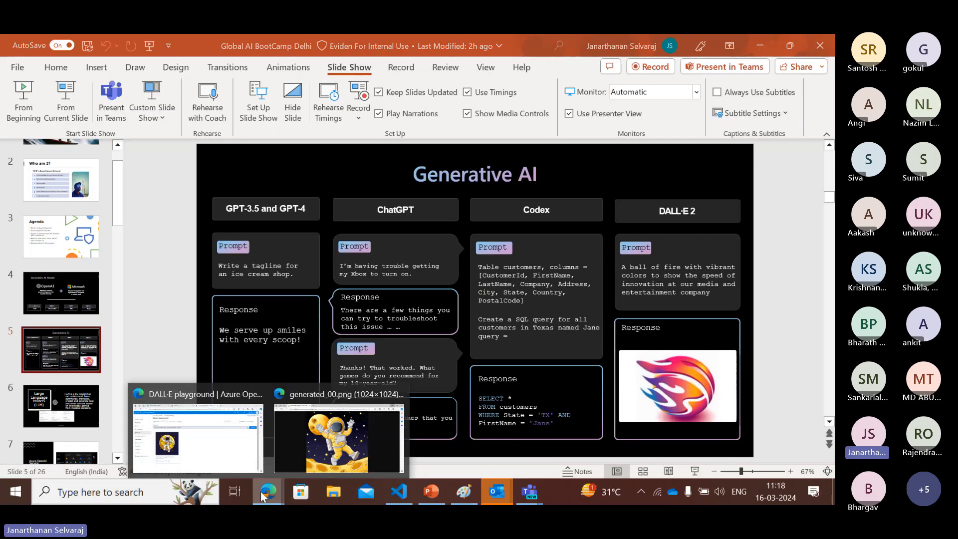
{"action": "left_click", "coordinate": [196, 448]}
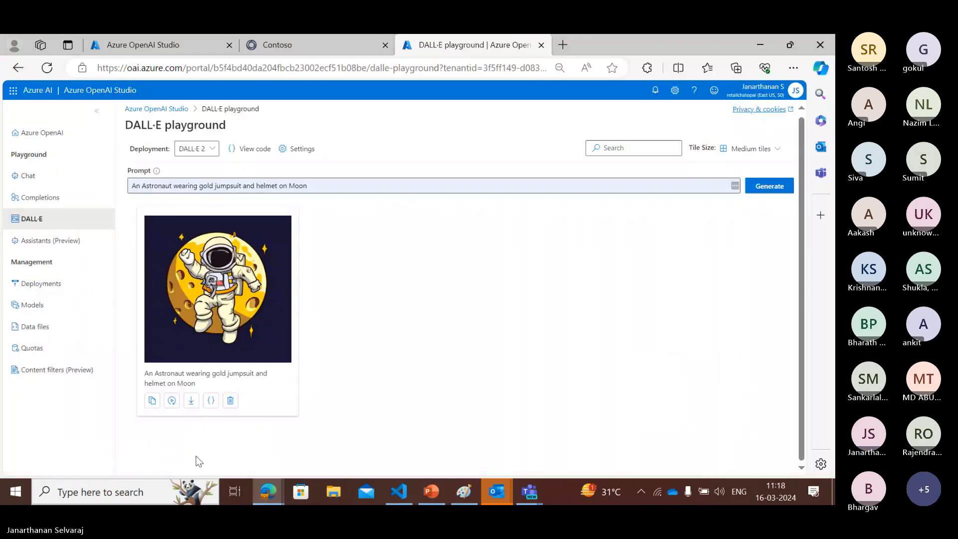
{"action": "left_click", "coordinate": [40, 201]}
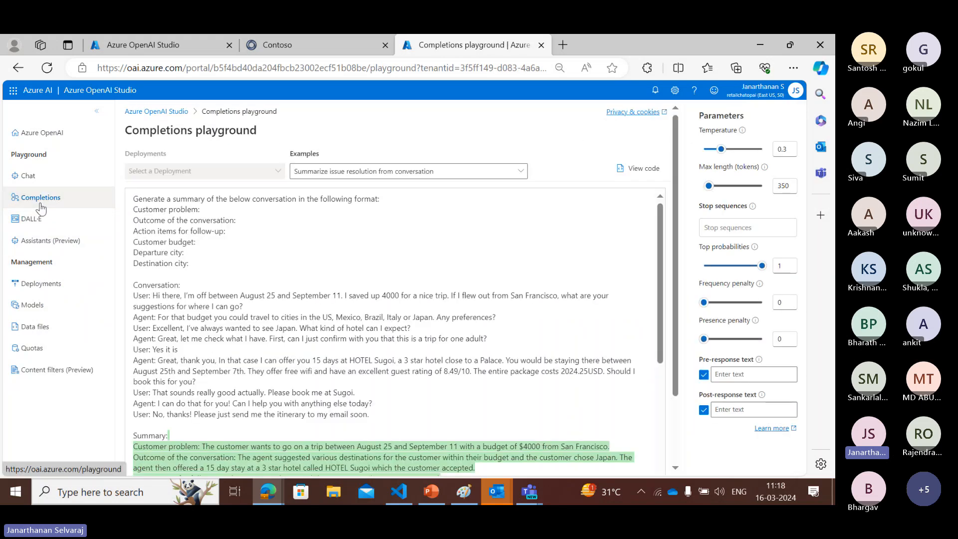
{"action": "left_click", "coordinate": [495, 172]}
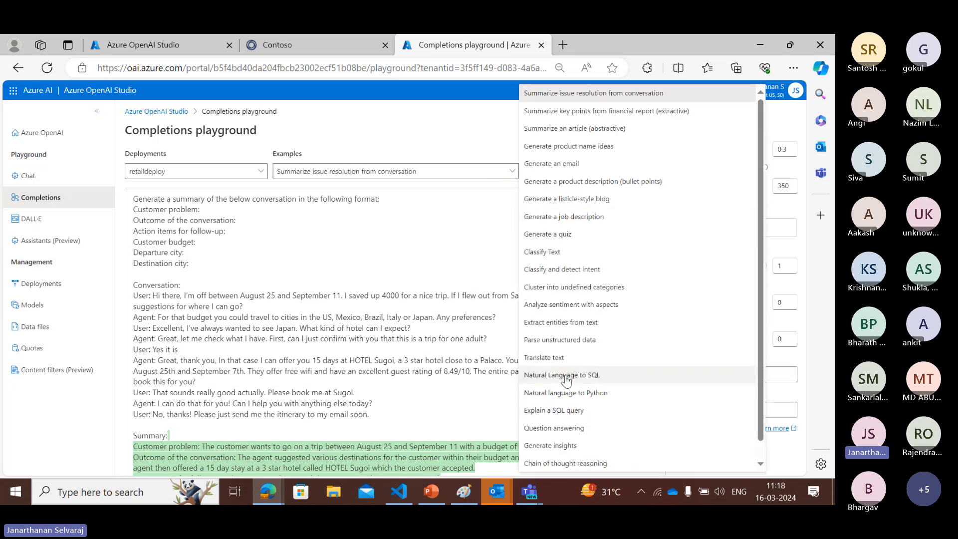
{"action": "left_click", "coordinate": [565, 378]}
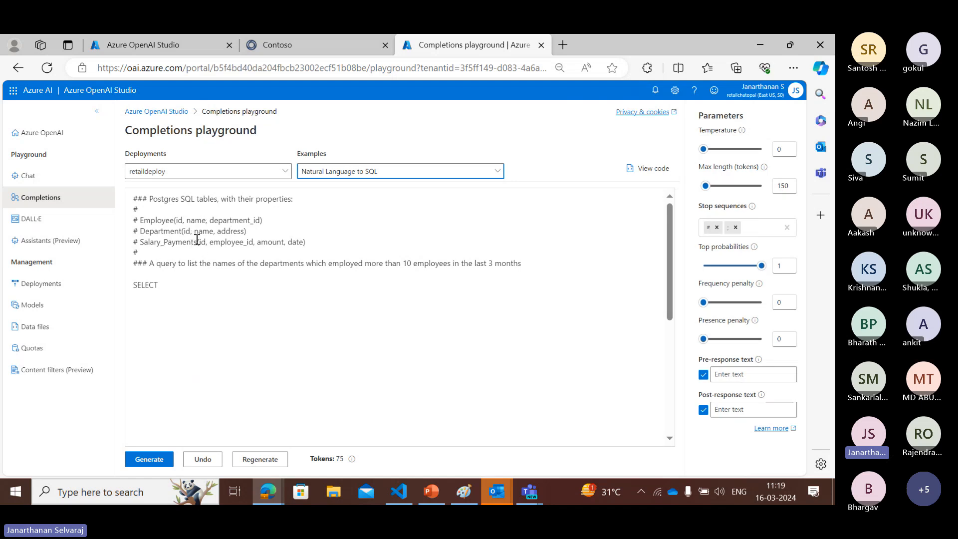
Generate the SQL query for departments which employed more than 10 employees in the last 3 months and review it.
{"action": "left_click_drag", "start_coordinate": [148, 262], "coordinate": [477, 273]}
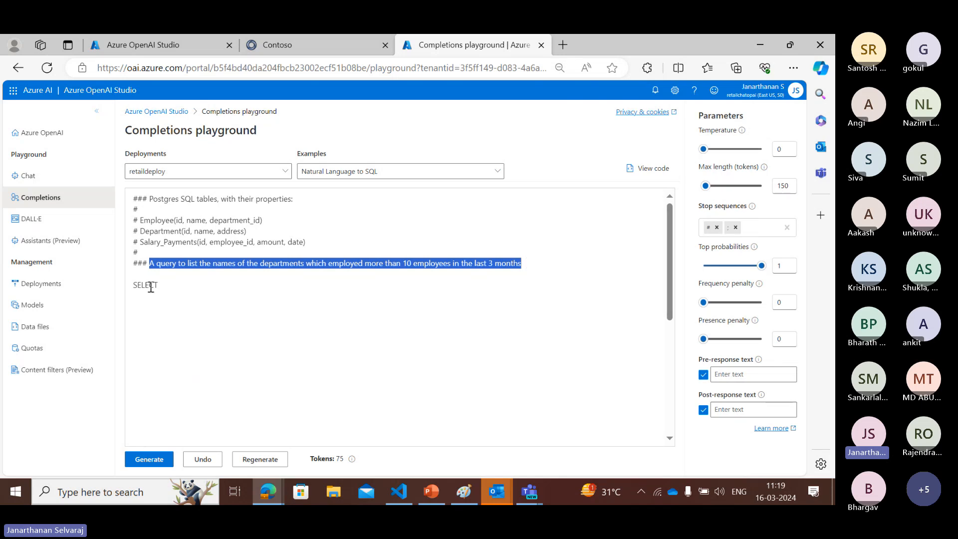
{"action": "left_click", "coordinate": [149, 459]}
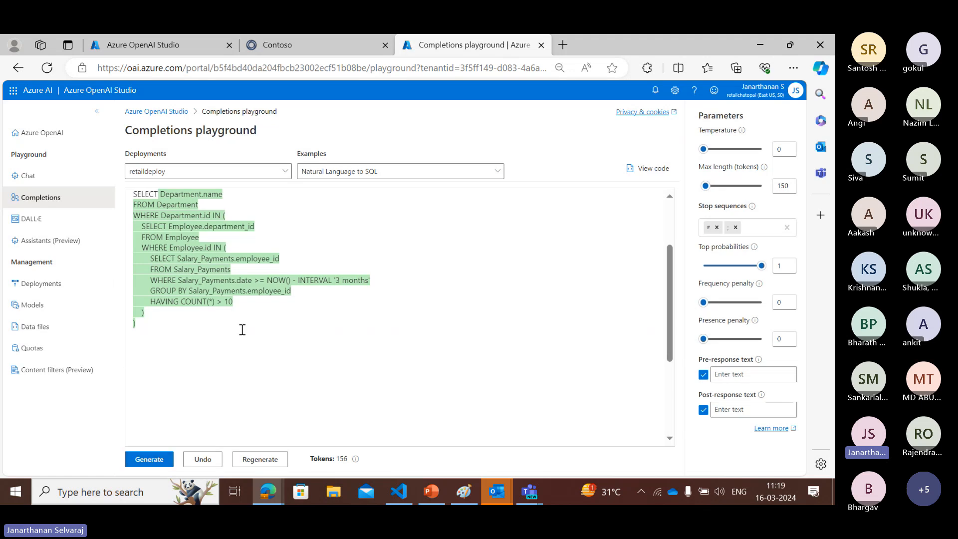
{"action": "scroll", "coordinate": [241, 332], "scroll_direction": "up", "scroll_amount": 2}
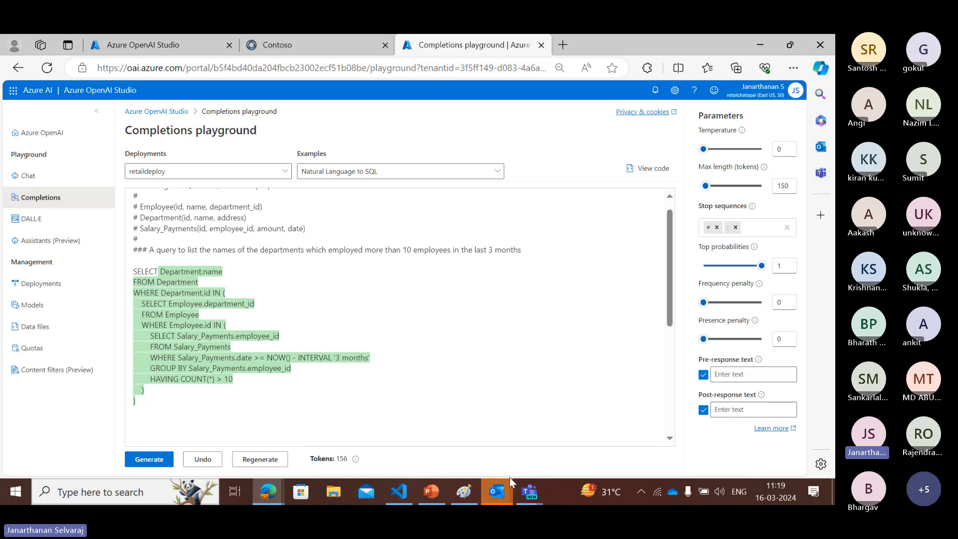
Switch to PowerPoint, present the Large Language Models (LLM) slide and review its coding and translation use cases.
{"action": "left_click", "coordinate": [430, 492]}
{"action": "key", "text": "Down"}
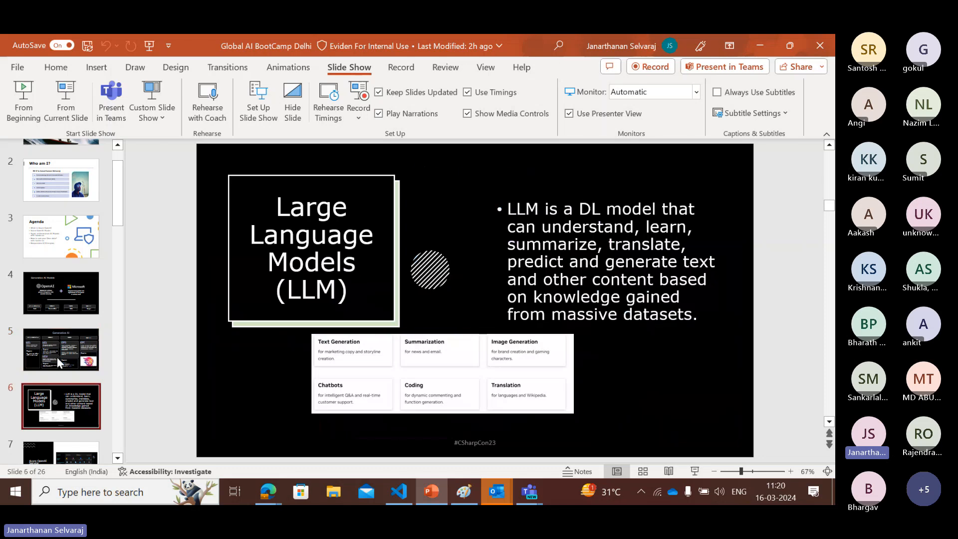
{"action": "key", "text": "shift+F5"}
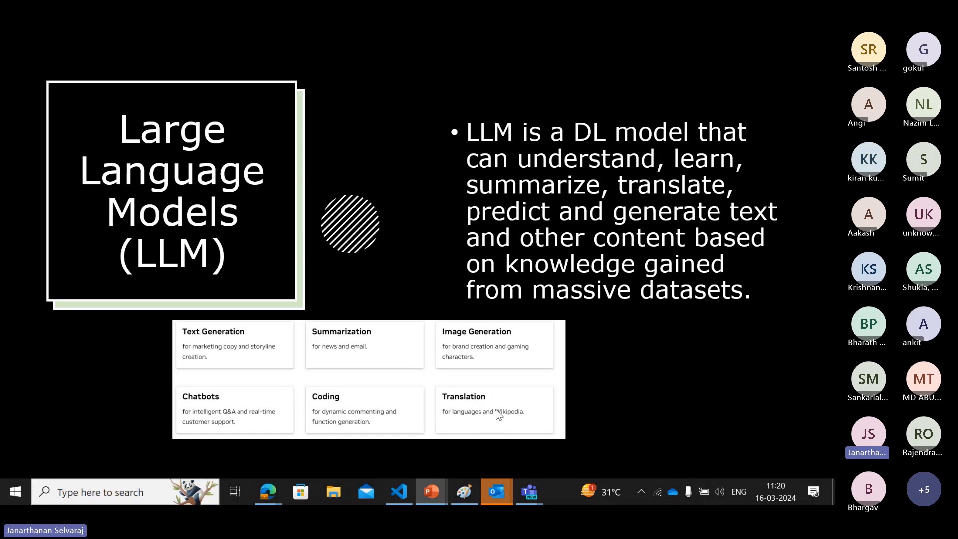
{"action": "key", "text": "Escape"}
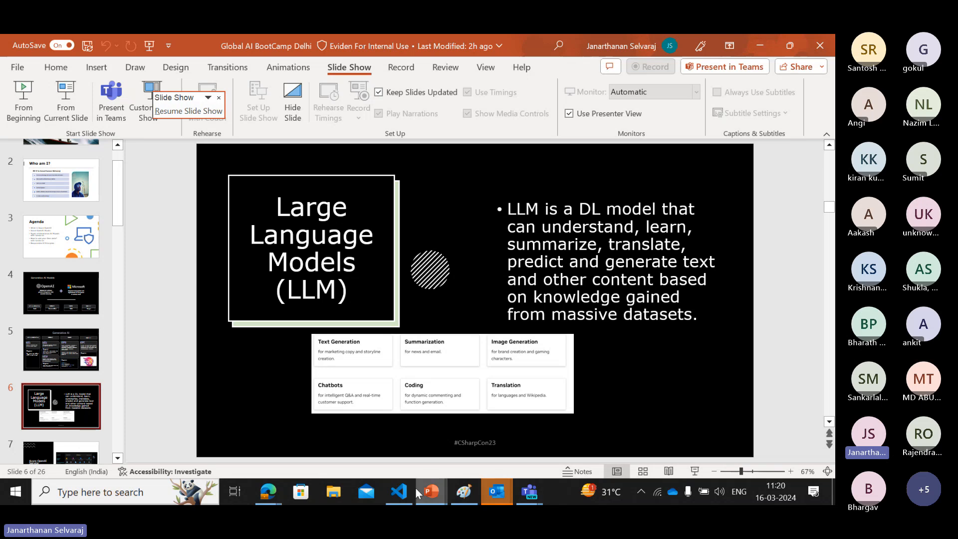
Return to the Completions playground in Edge and load the Translate text example.
{"action": "mouse_move", "coordinate": [269, 490]}
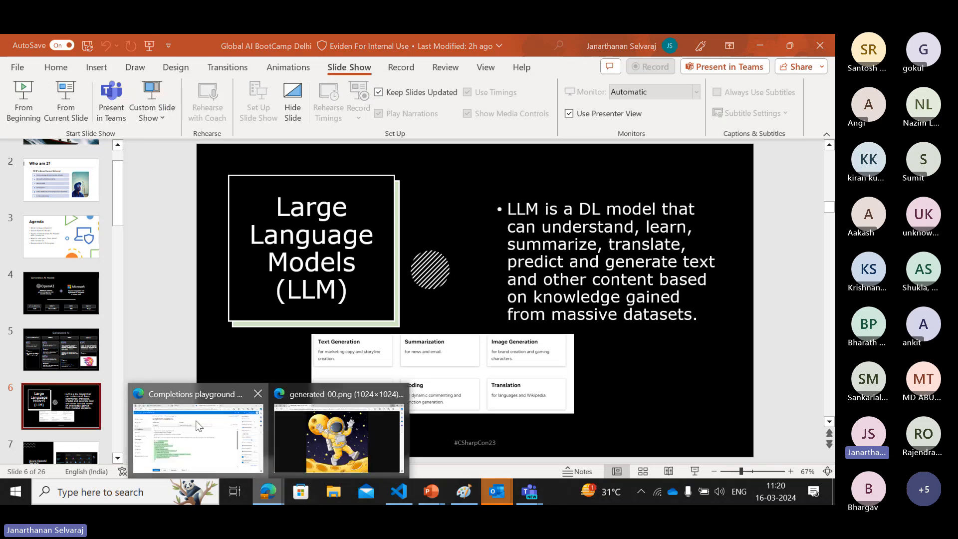
{"action": "left_click", "coordinate": [239, 439]}
{"action": "left_click", "coordinate": [494, 171]}
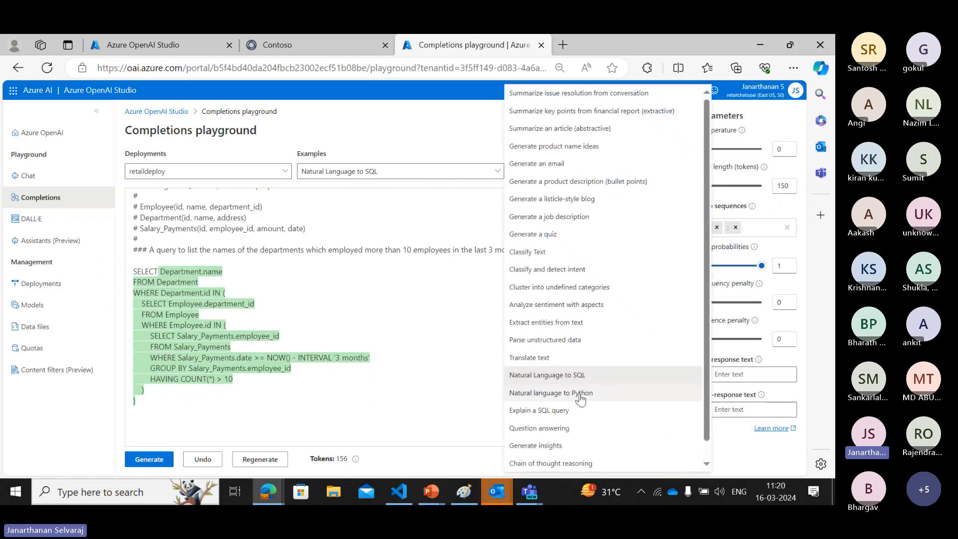
{"action": "scroll", "coordinate": [583, 379], "scroll_direction": "down", "scroll_amount": 1}
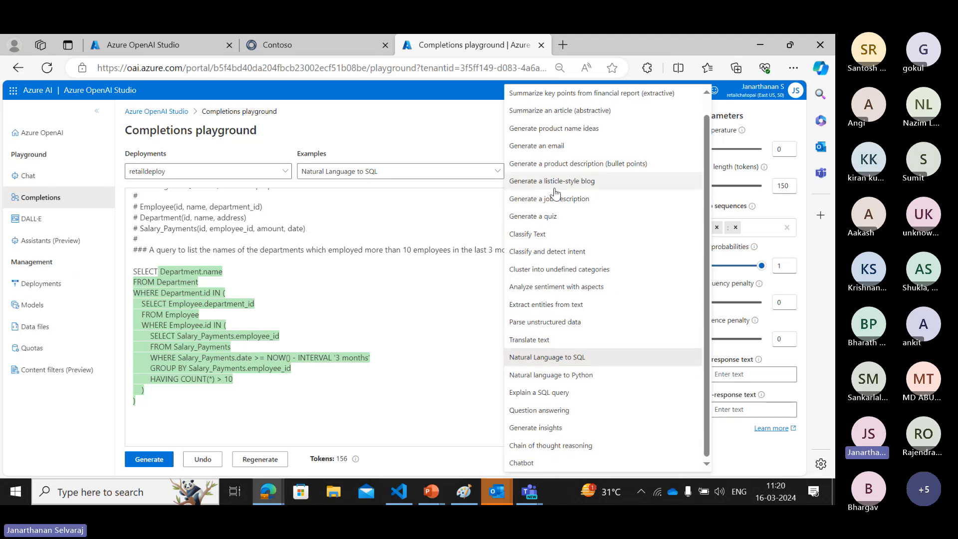
{"action": "left_click", "coordinate": [545, 344]}
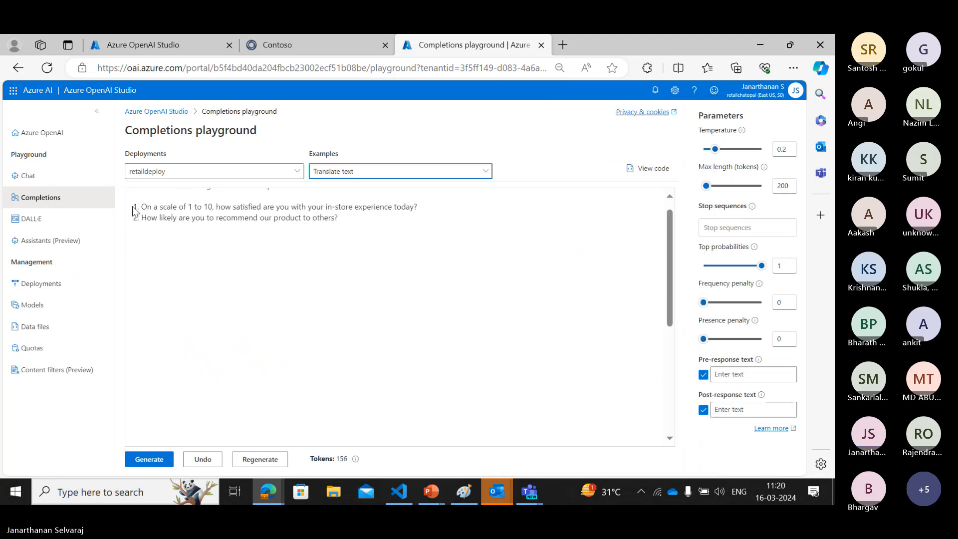
Generate the French and Spanish translations of the survey questions and review the output from the start.
{"action": "left_click_drag", "start_coordinate": [344, 230], "coordinate": [222, 234]}
{"action": "left_click", "coordinate": [149, 459]}
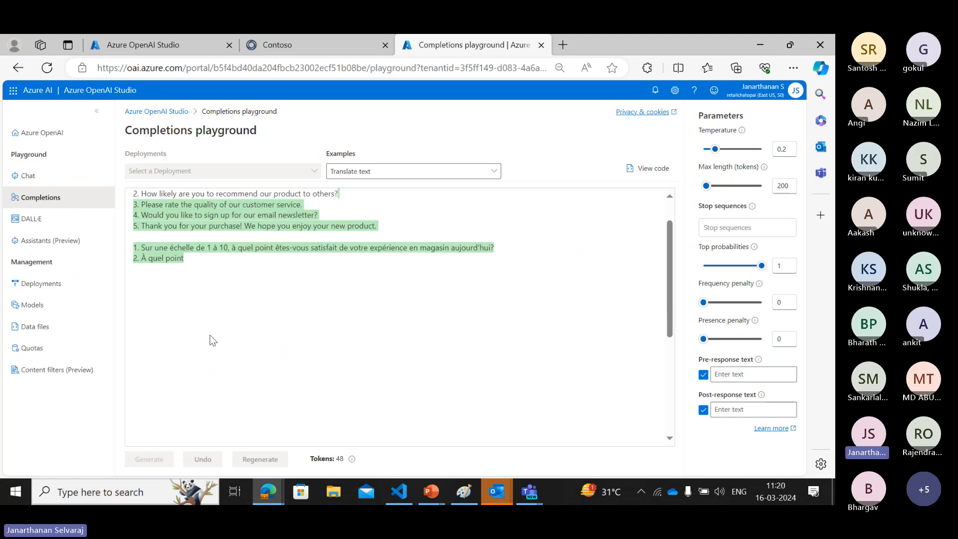
{"action": "scroll", "coordinate": [213, 340], "scroll_direction": "up", "scroll_amount": 2}
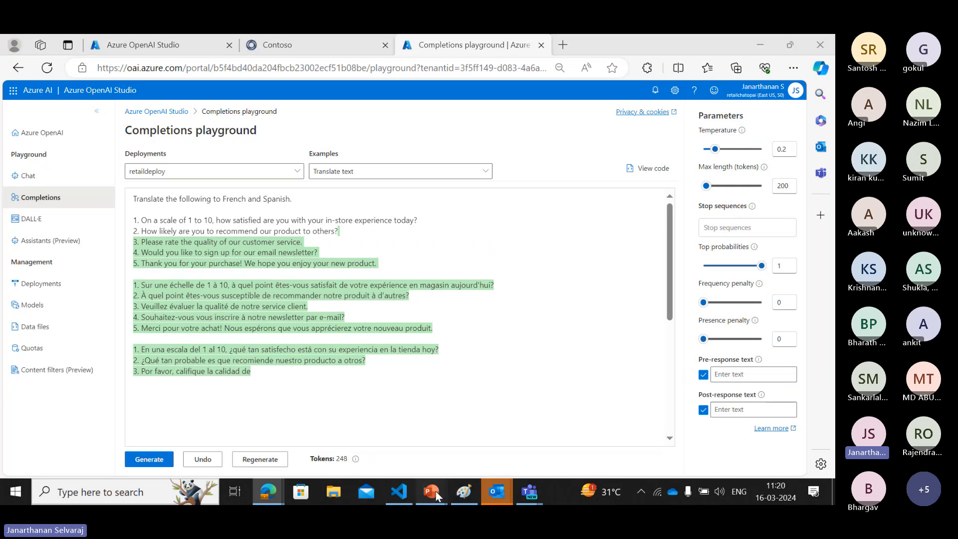
Switch to the running PowerPoint slide show, review the Chatbots use case on the Large Language Models slide and end the show.
{"action": "mouse_move", "coordinate": [435, 491]}
{"action": "left_click", "coordinate": [456, 457]}
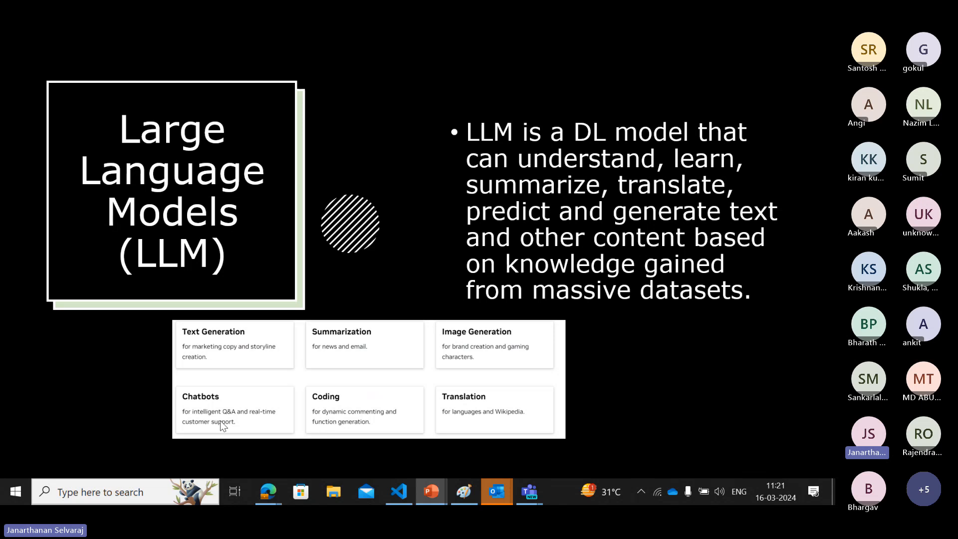
{"action": "key", "text": "Escape"}
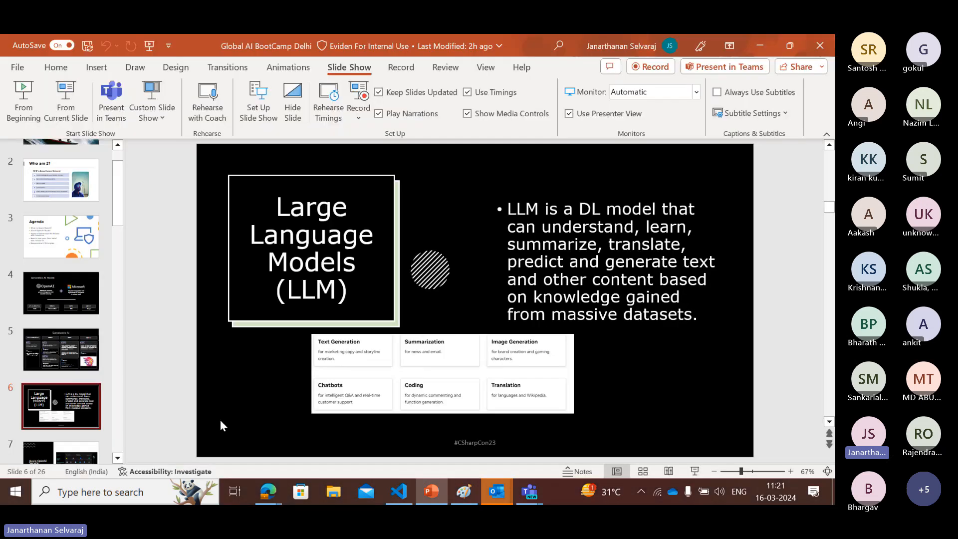
{"action": "mouse_move", "coordinate": [276, 495]}
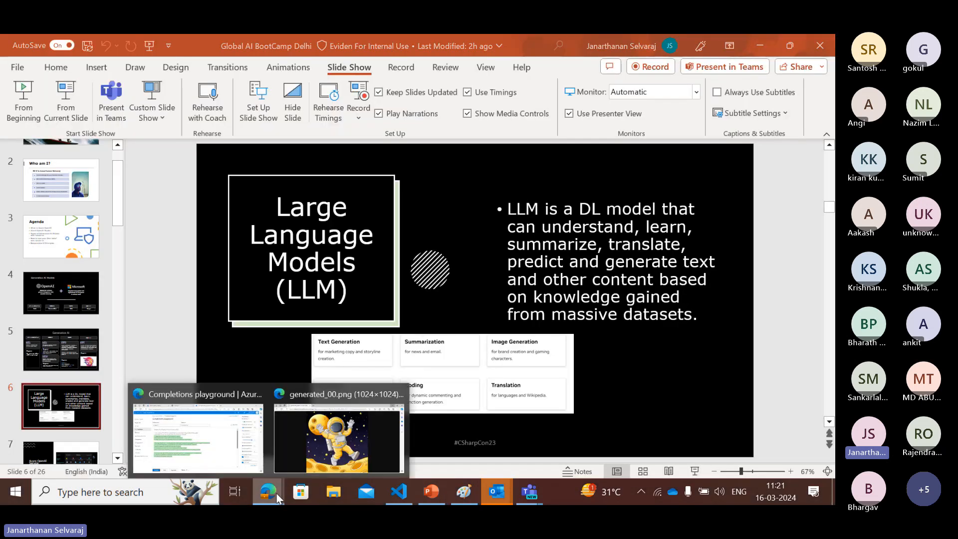
Switch to Azure OpenAI Studio in Edge, open the Chat playground from the studio home page and dismiss the speech input tip.
{"action": "left_click", "coordinate": [196, 441]}
{"action": "left_click", "coordinate": [43, 132]}
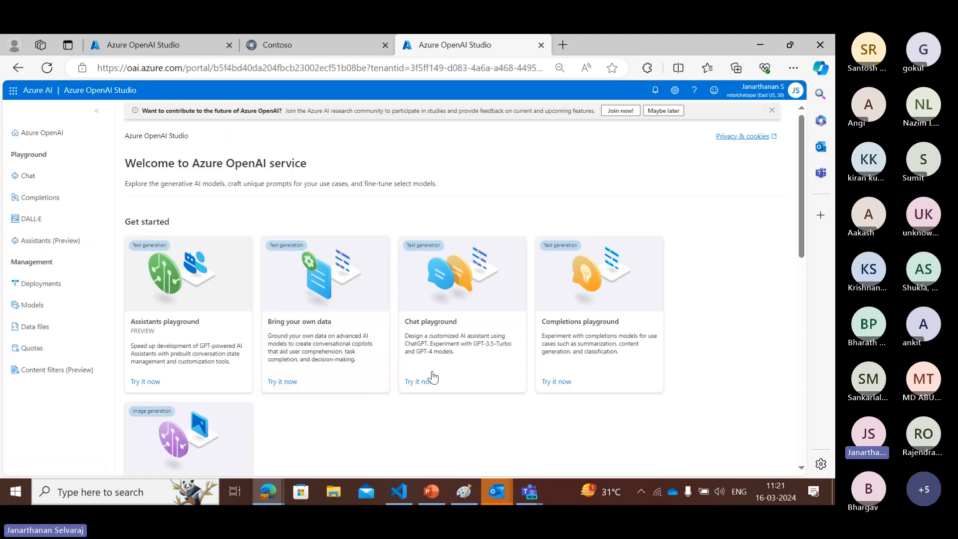
{"action": "scroll", "coordinate": [441, 379], "scroll_direction": "down", "scroll_amount": 1}
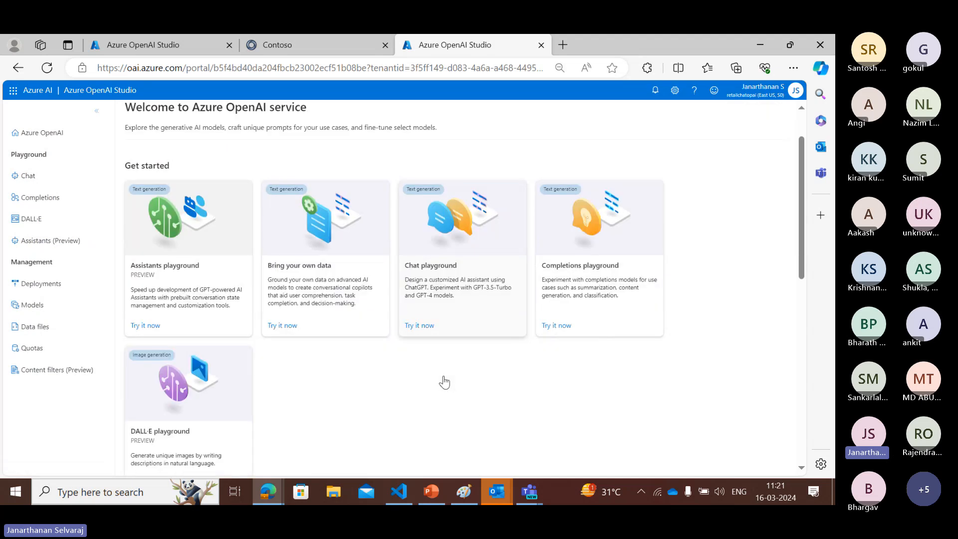
{"action": "left_click", "coordinate": [459, 225]}
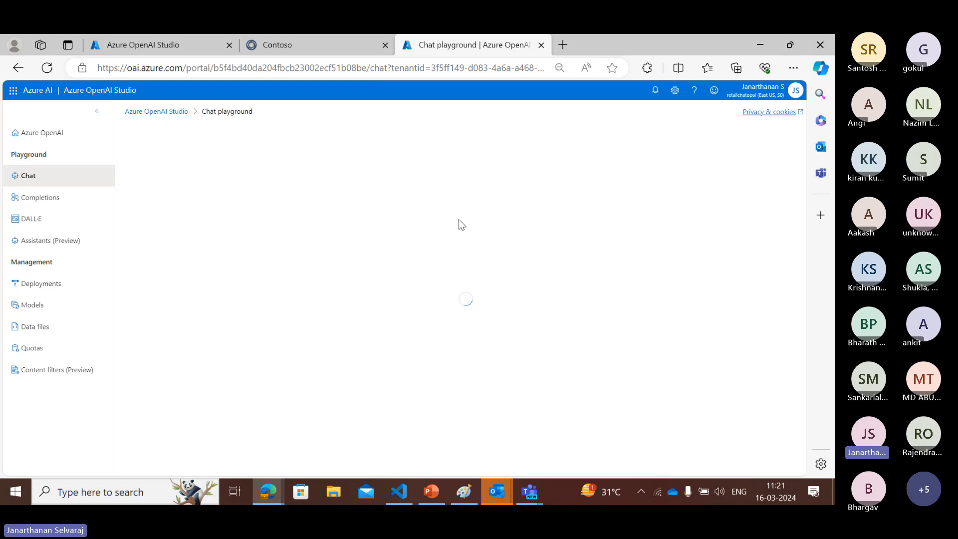
{"action": "left_click", "coordinate": [299, 285]}
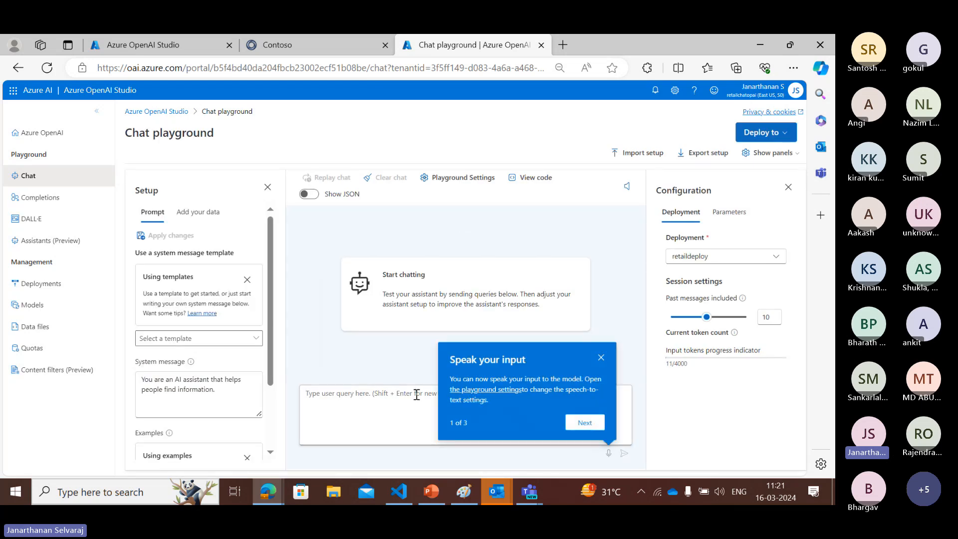
{"action": "left_click", "coordinate": [600, 357]}
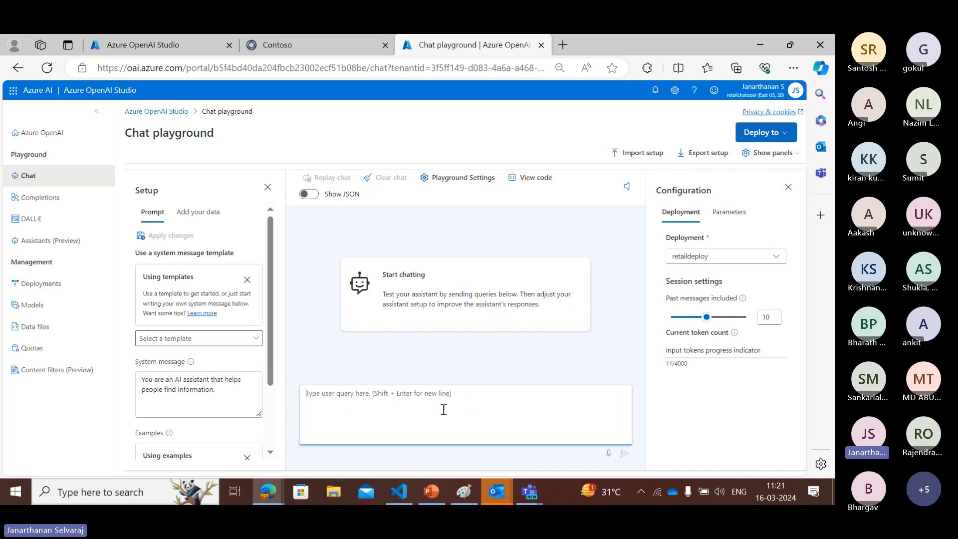
Greet the chat assistant with "hi", then send the prompt "Write a tagline for icecream shop".
{"action": "type", "text": "hi"}
{"action": "key", "text": "Return"}
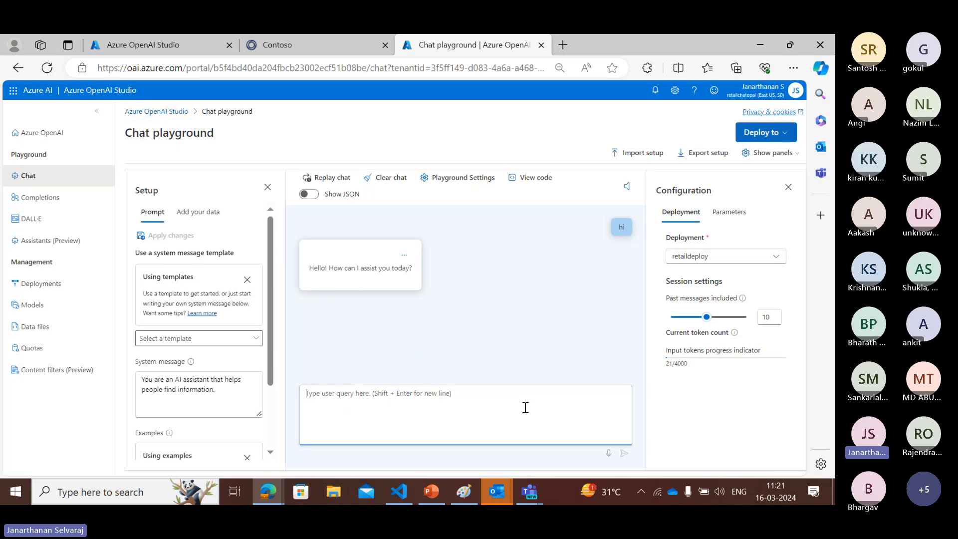
{"action": "type", "text": "Write a ta"}
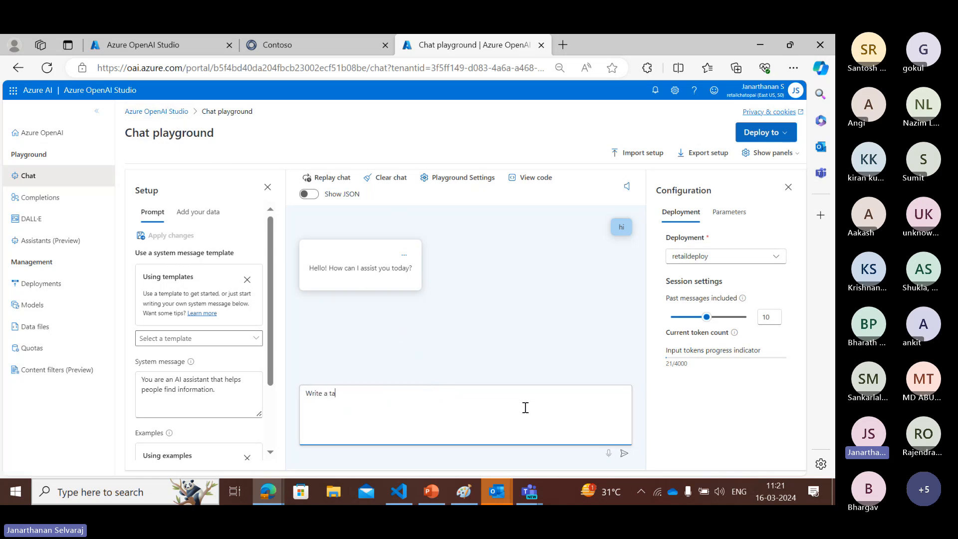
{"action": "type", "text": "gline for a"}
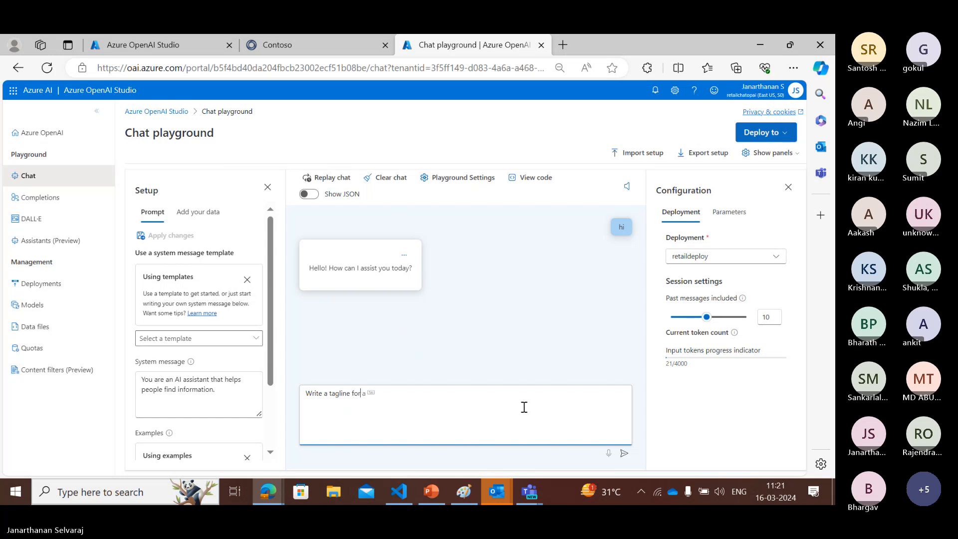
{"action": "type", "text": " icr"}
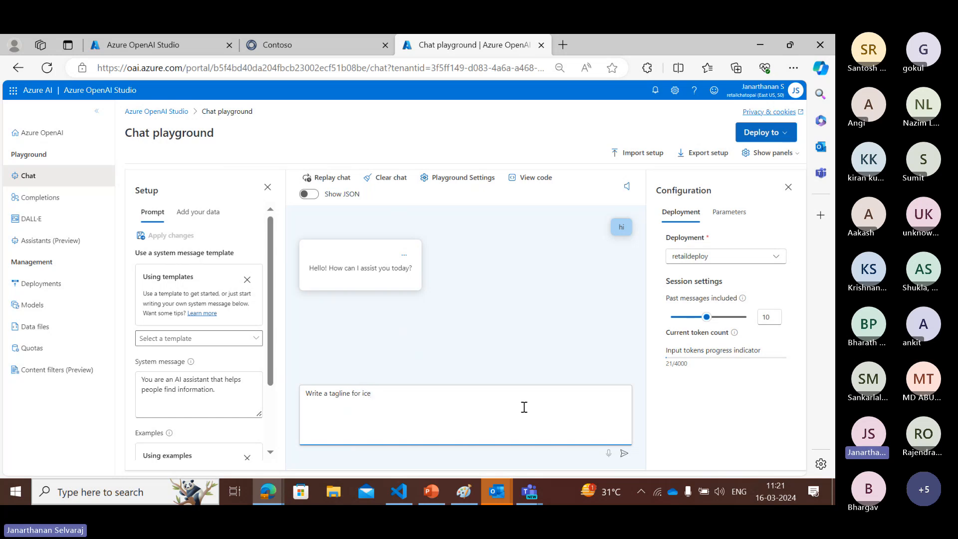
{"action": "type", "text": "cream shop"}
{"action": "left_click", "coordinate": [624, 453]}
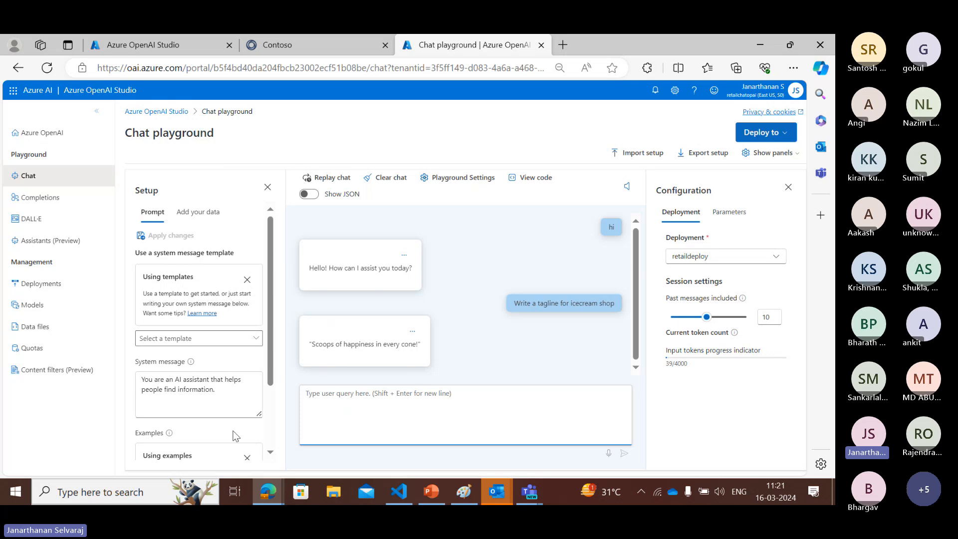
Examine the assistant's system message and the available system message templates without choosing one.
{"action": "scroll", "coordinate": [227, 394], "scroll_direction": "down", "scroll_amount": 2}
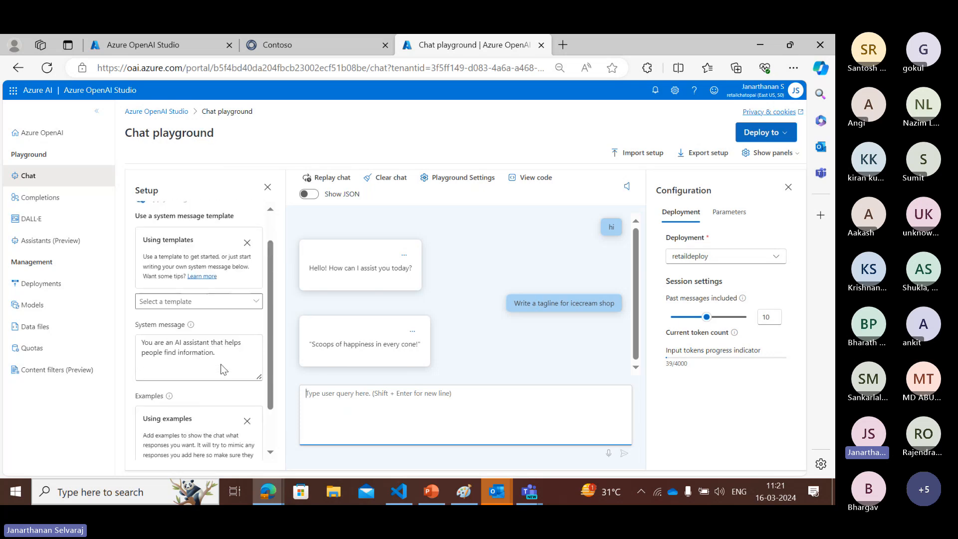
{"action": "scroll", "coordinate": [223, 369], "scroll_direction": "up", "scroll_amount": 1}
{"action": "left_click", "coordinate": [238, 325]}
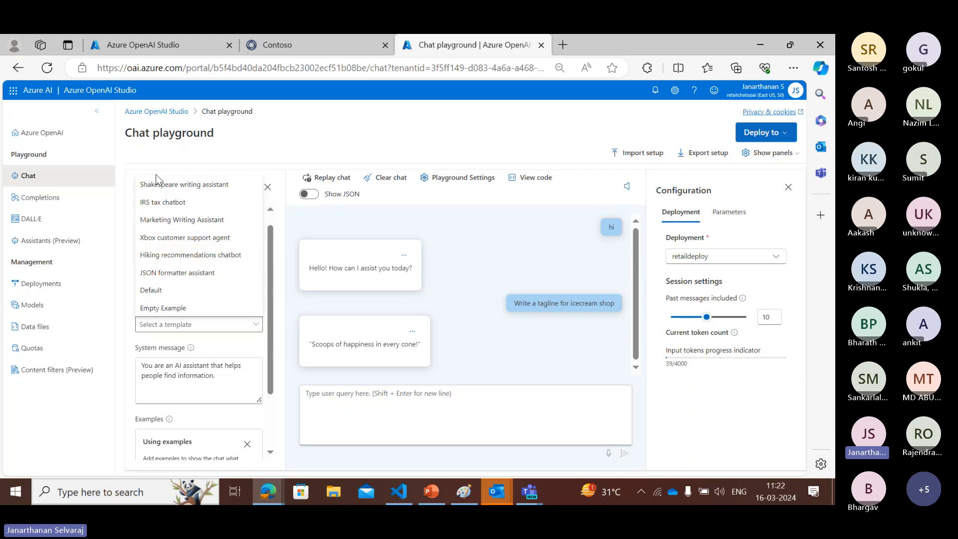
{"action": "left_click", "coordinate": [235, 153]}
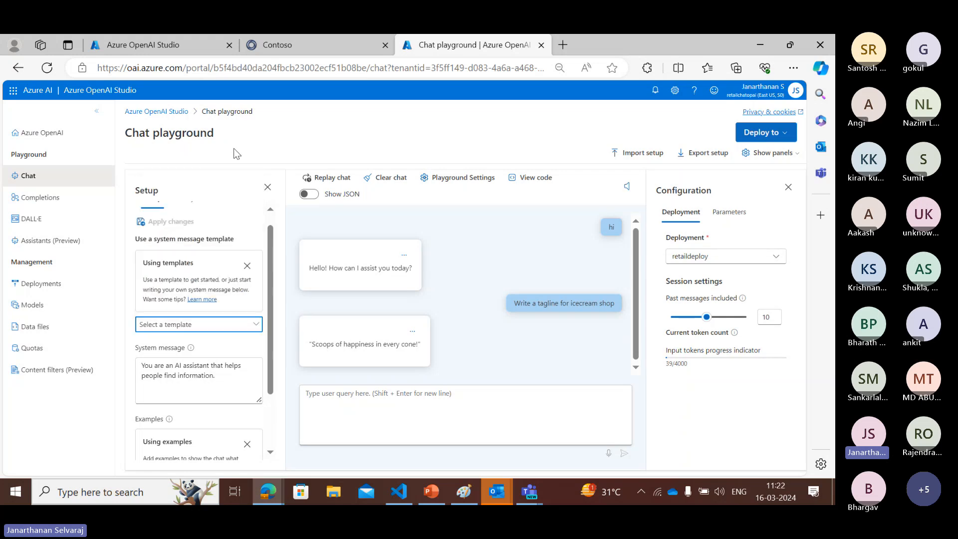
Switch to PowerPoint, select slide 9, "Bring Your Own Data to Azure OpenAI", and start the slide show from it.
{"action": "left_click", "coordinate": [441, 500]}
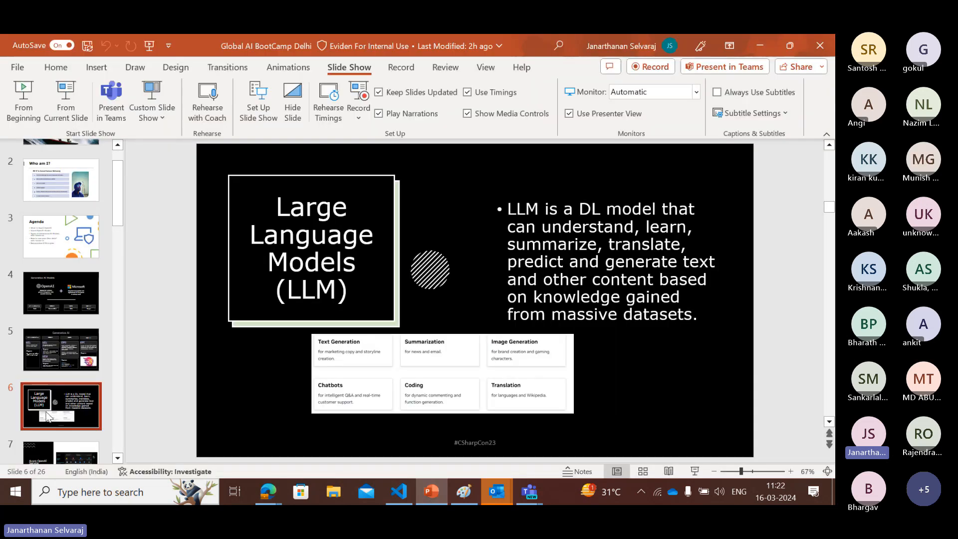
{"action": "left_click", "coordinate": [48, 416]}
{"action": "scroll", "coordinate": [48, 389], "scroll_direction": "down", "scroll_amount": 3}
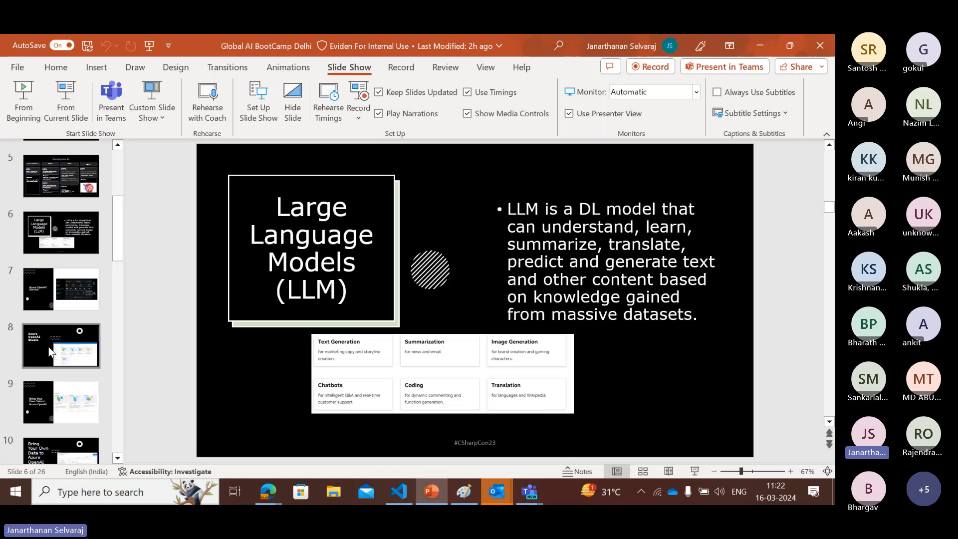
{"action": "left_click", "coordinate": [49, 352]}
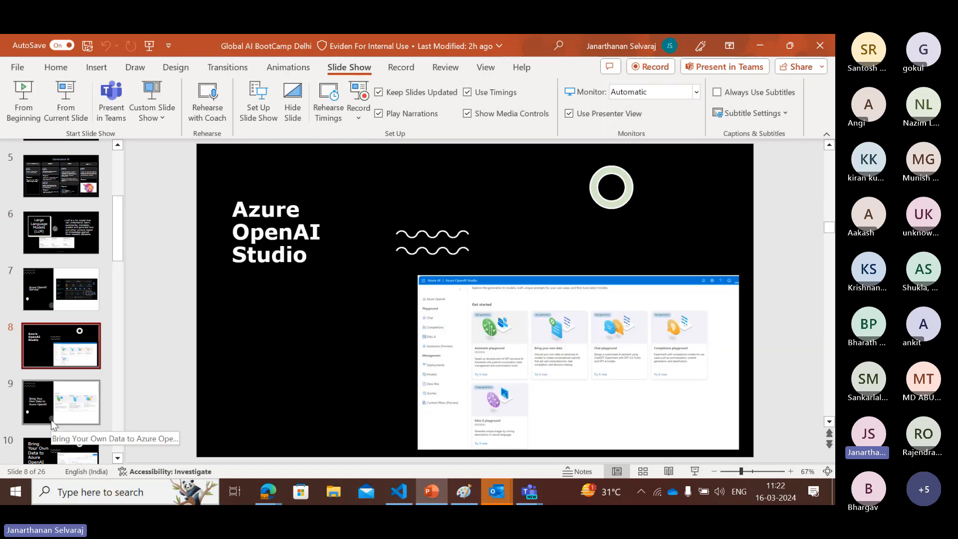
{"action": "left_click", "coordinate": [52, 423]}
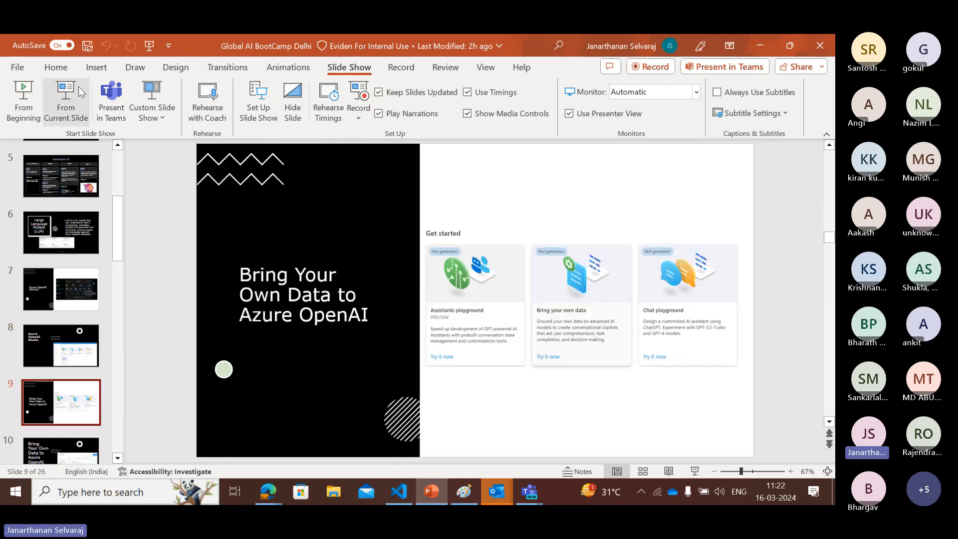
{"action": "left_click", "coordinate": [65, 99]}
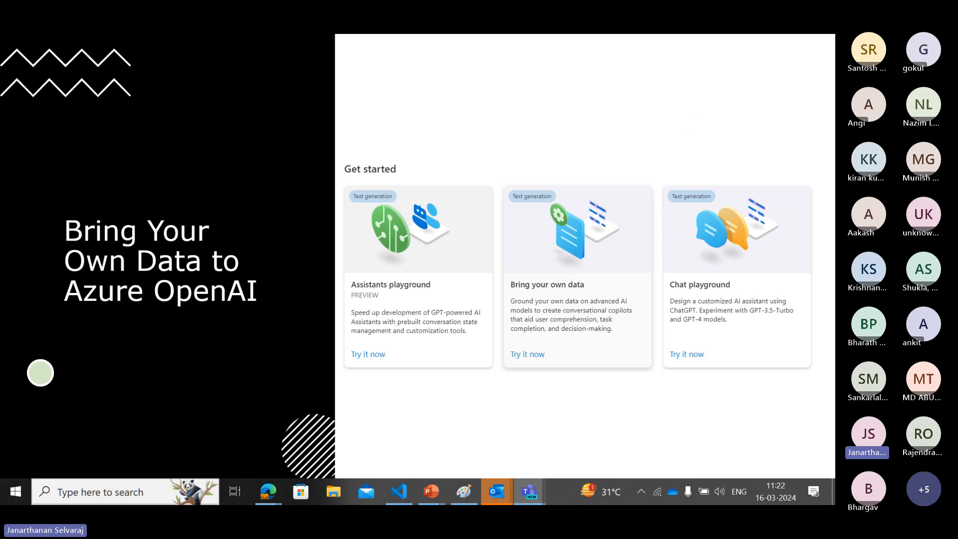
Present the slides on adding a data source, from Azure Blob Storage configuration and review through ingestion to the connected search index.
{"action": "left_click", "coordinate": [283, 293]}
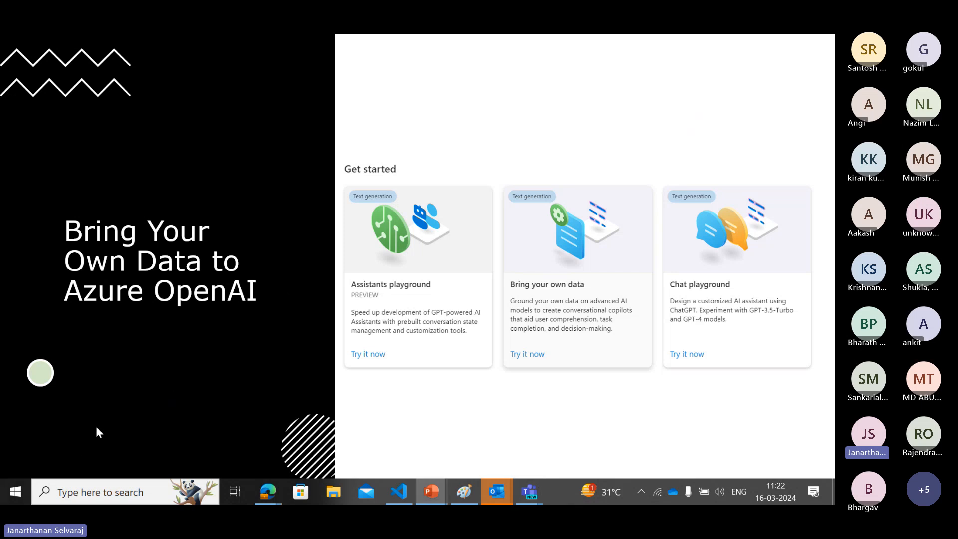
{"action": "key", "text": "Right"}
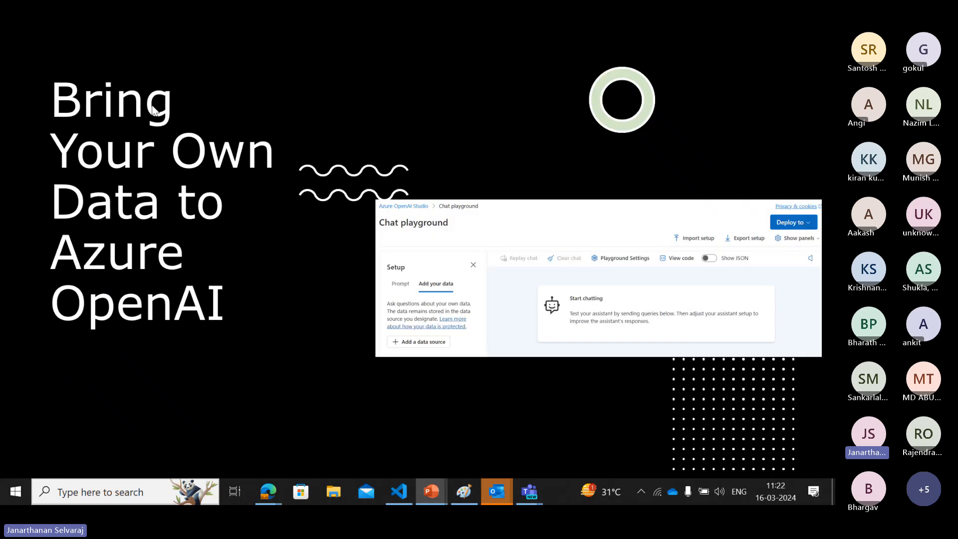
{"action": "left_click", "coordinate": [438, 289]}
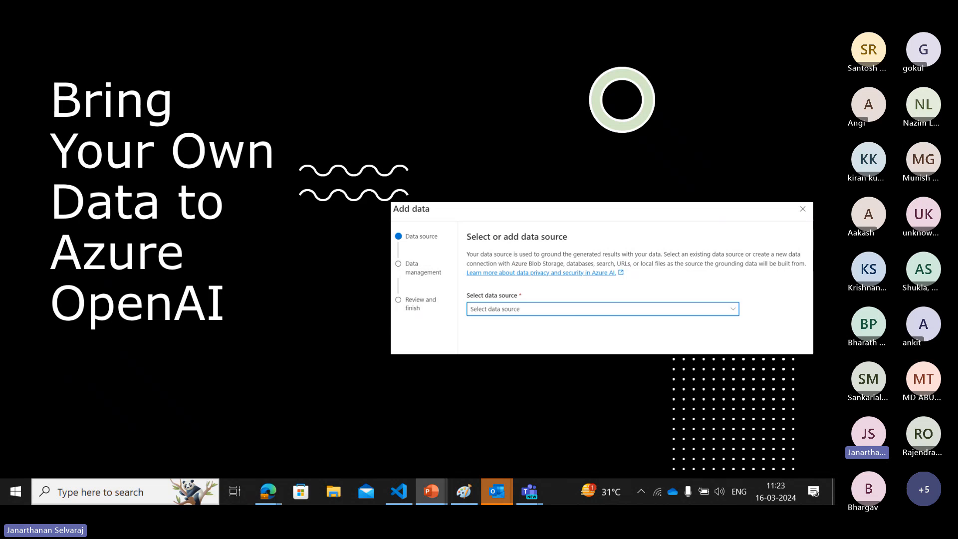
{"action": "key", "text": "Right"}
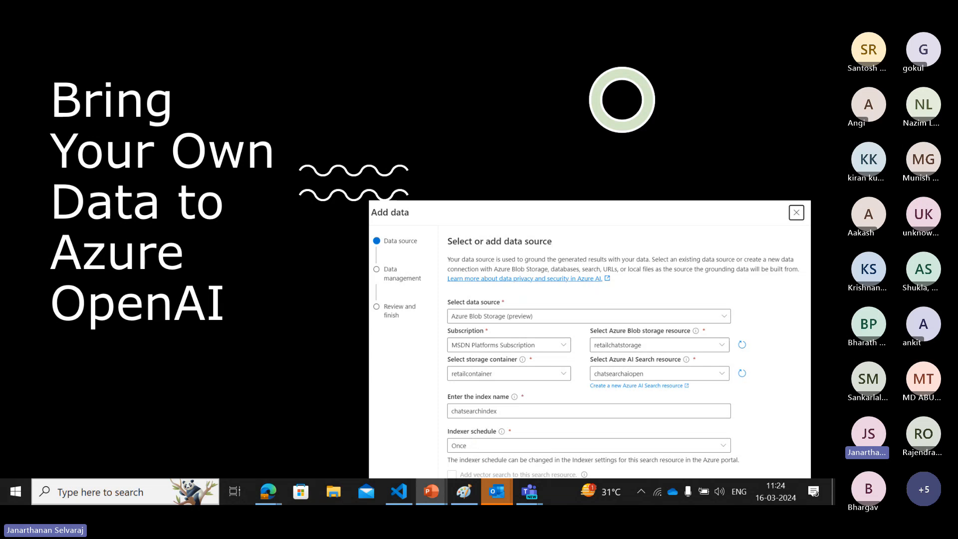
{"action": "key", "text": "Right"}
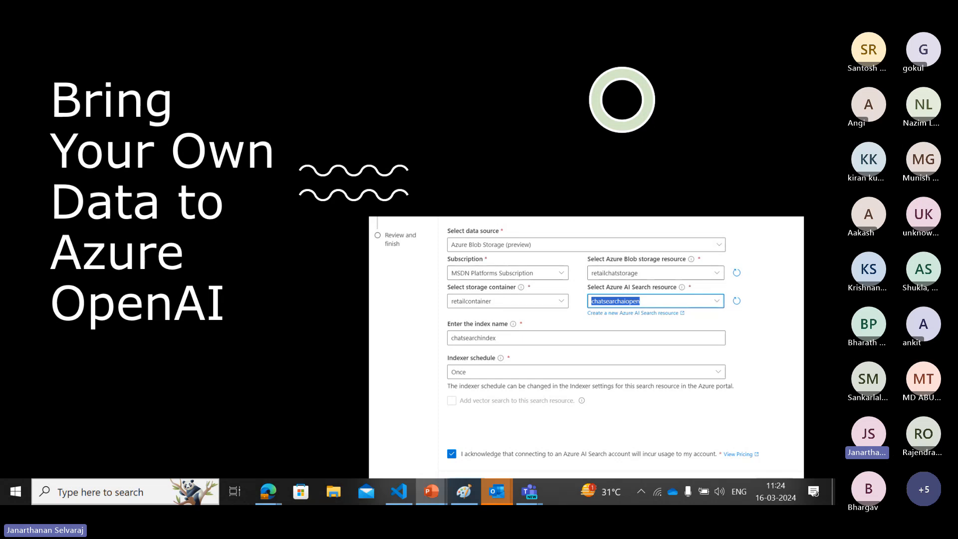
{"action": "key", "text": "Right"}
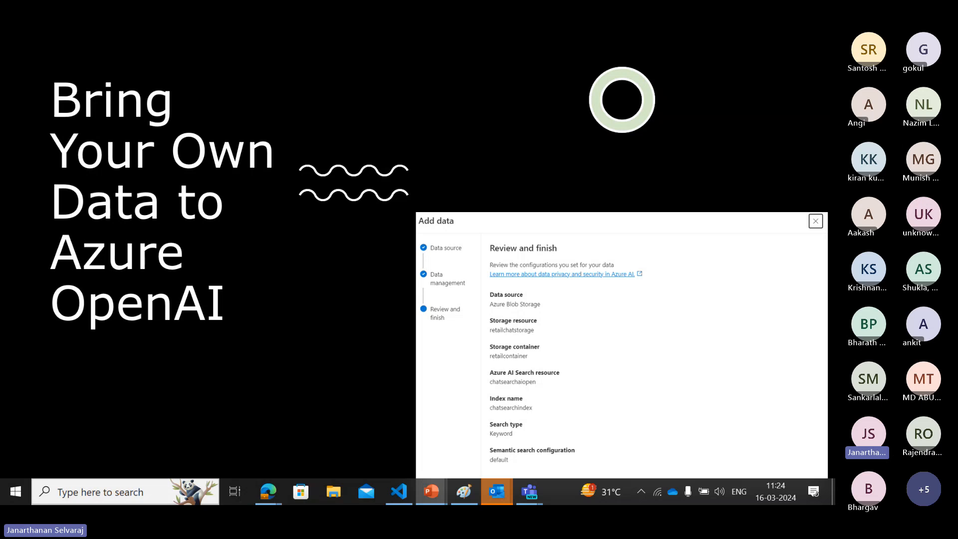
{"action": "key", "text": "Right"}
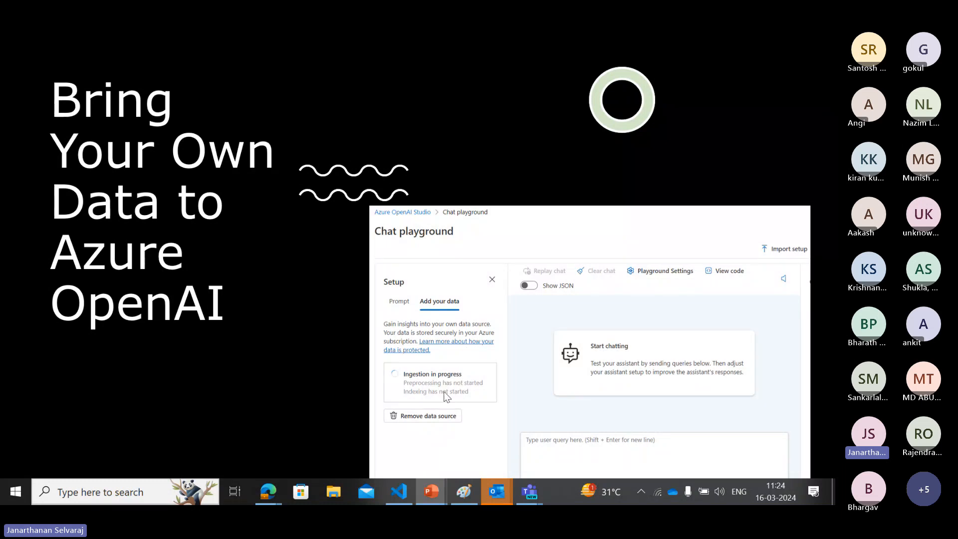
{"action": "key", "text": "Right"}
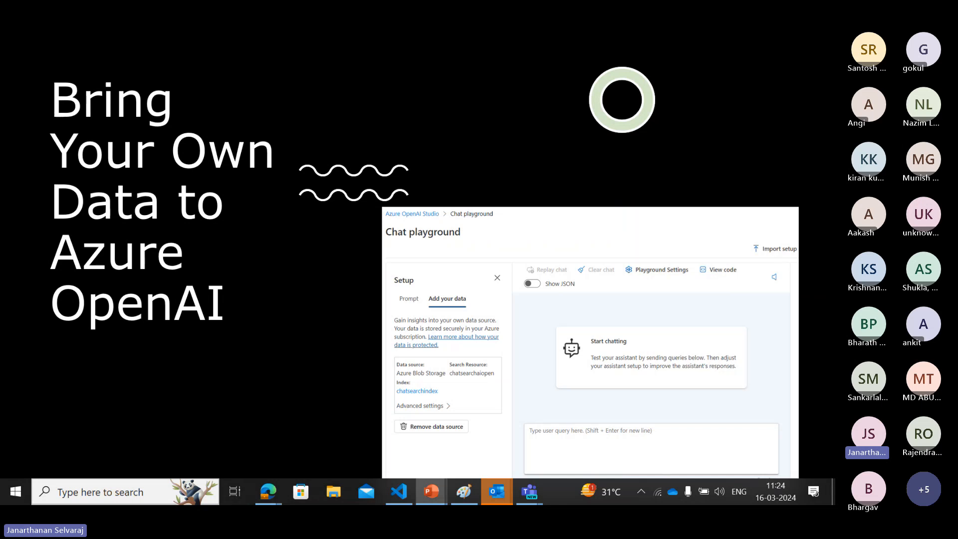
Present the slides on deploying the chat to a new web app, launching it, granting permissions and asking it a question.
{"action": "key", "text": "Right"}
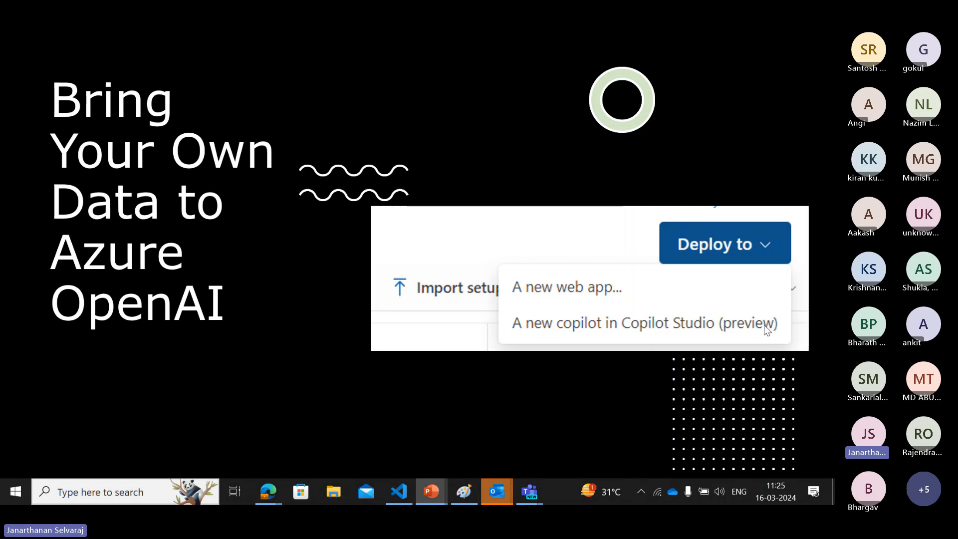
{"action": "key", "text": "Right"}
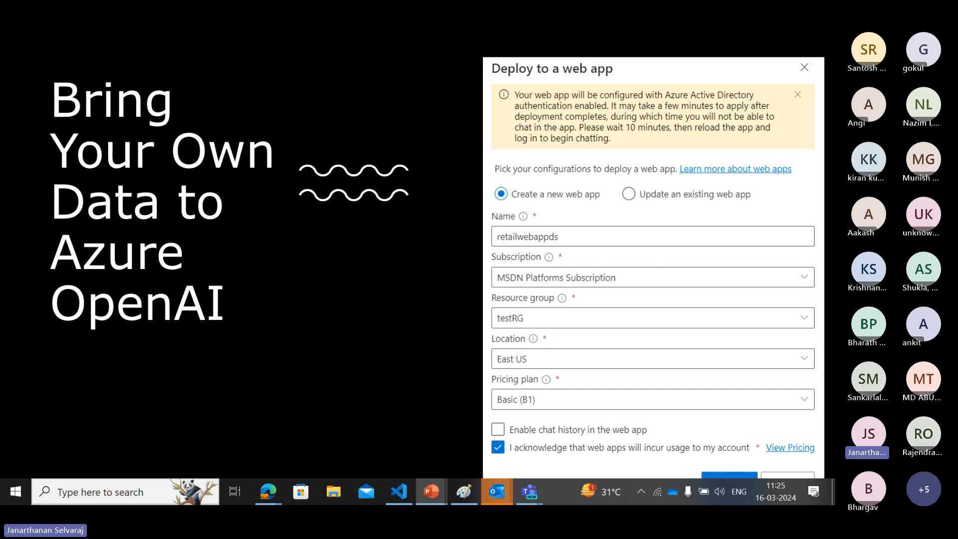
{"action": "key", "text": "Right"}
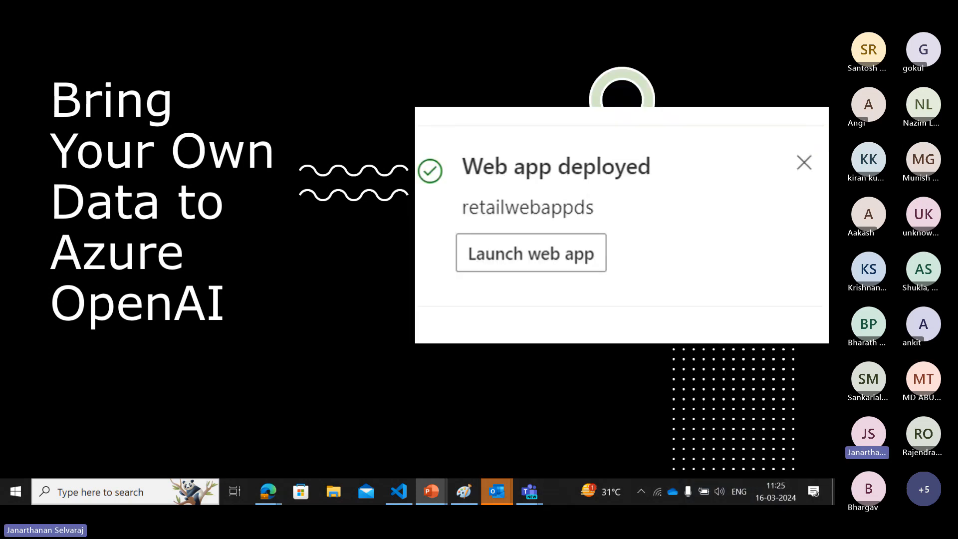
{"action": "key", "text": "Right"}
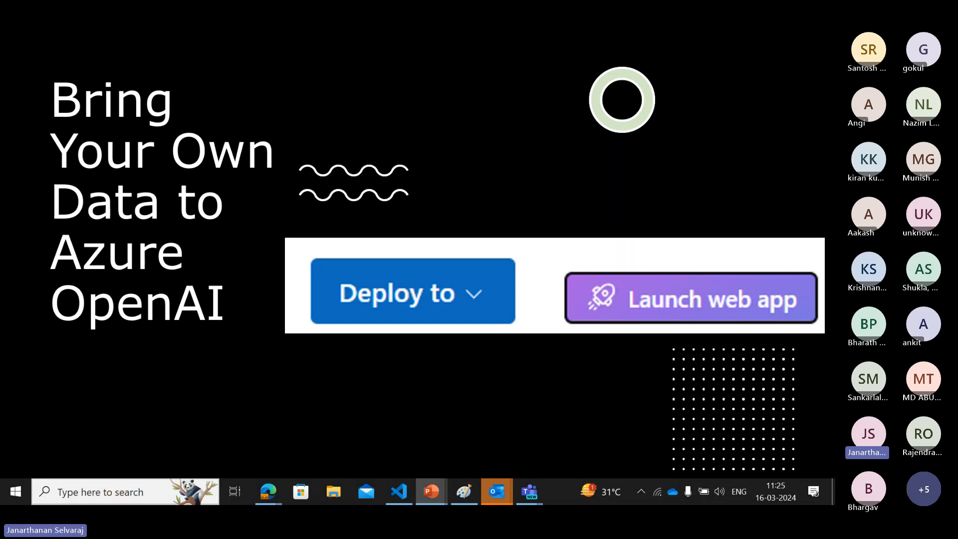
{"action": "left_click", "coordinate": [768, 288]}
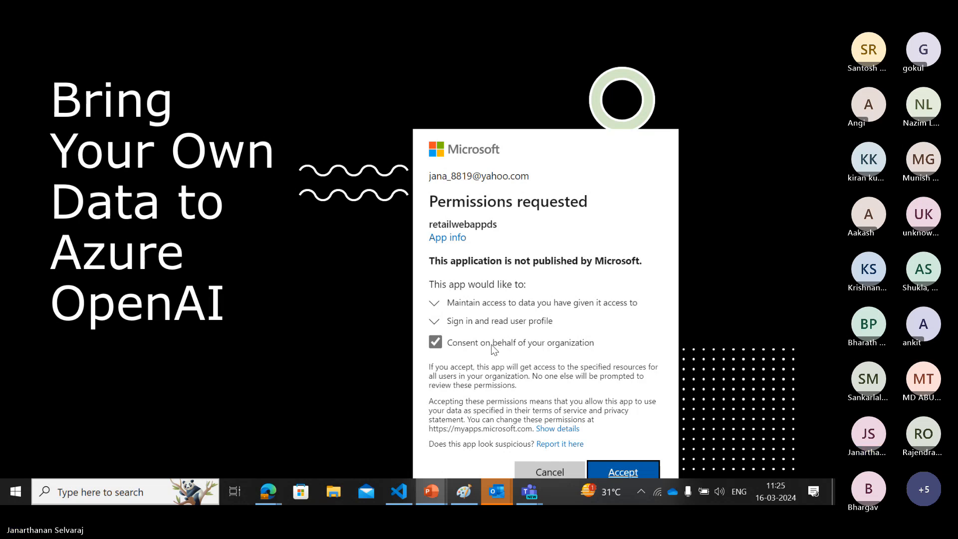
{"action": "key", "text": "Right"}
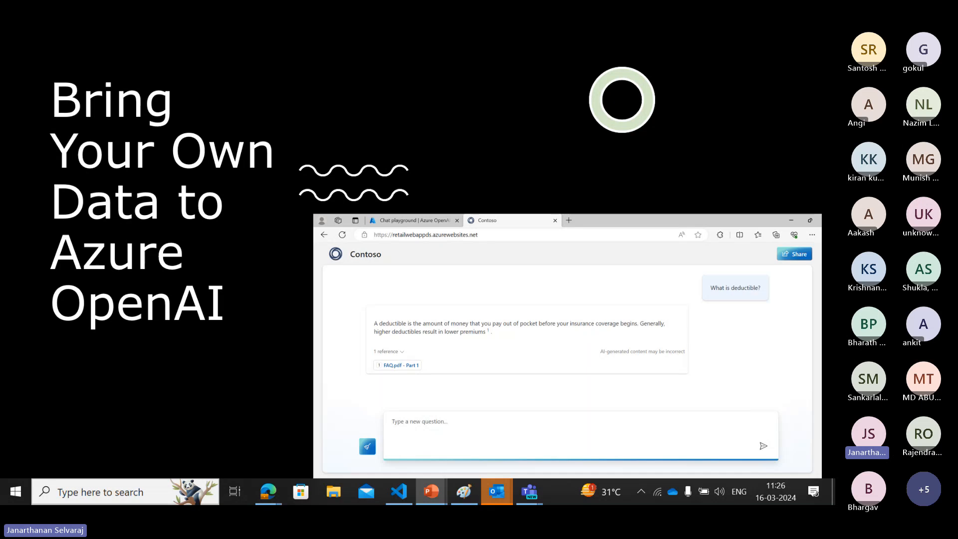
End the slide show and return to the Chat playground window in Edge.
{"action": "key", "text": "Escape"}
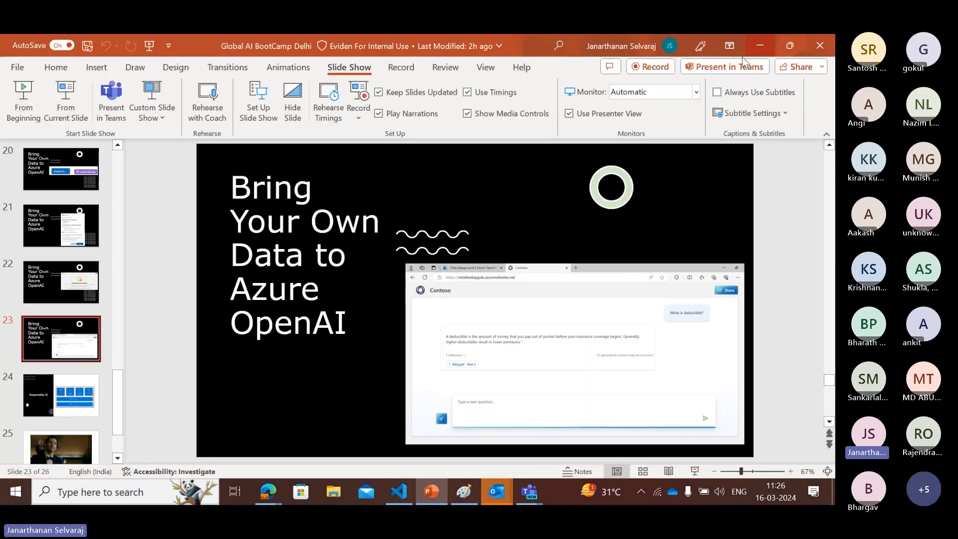
{"action": "mouse_move", "coordinate": [260, 494]}
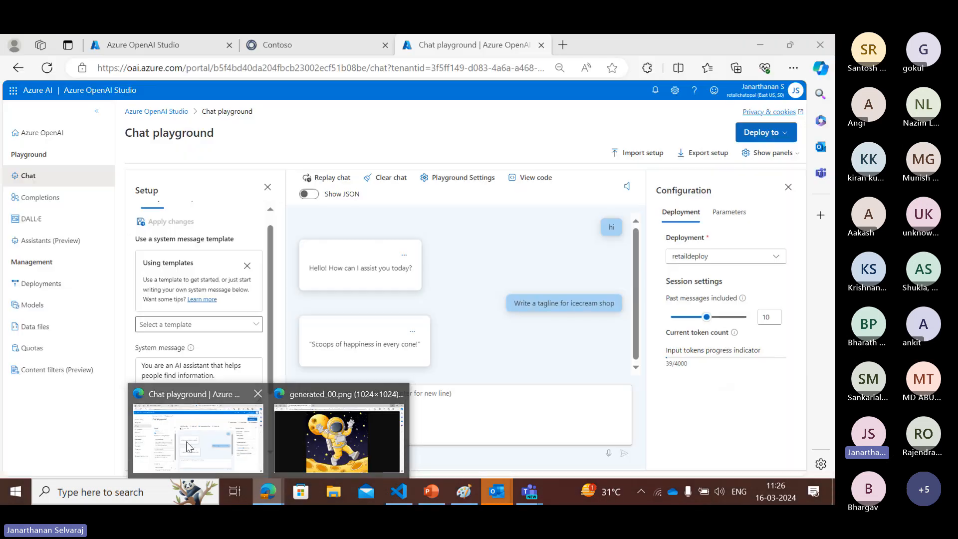
{"action": "left_click", "coordinate": [188, 439]}
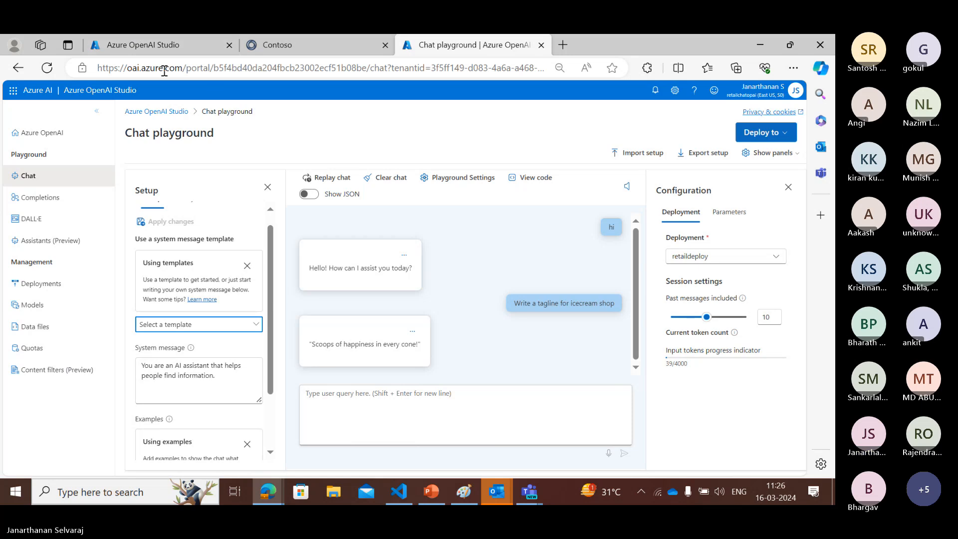
Open the Azure portal in a new browser window from Azure OpenAI Studio and sign in with the already signed-in account.
{"action": "left_click", "coordinate": [147, 45]}
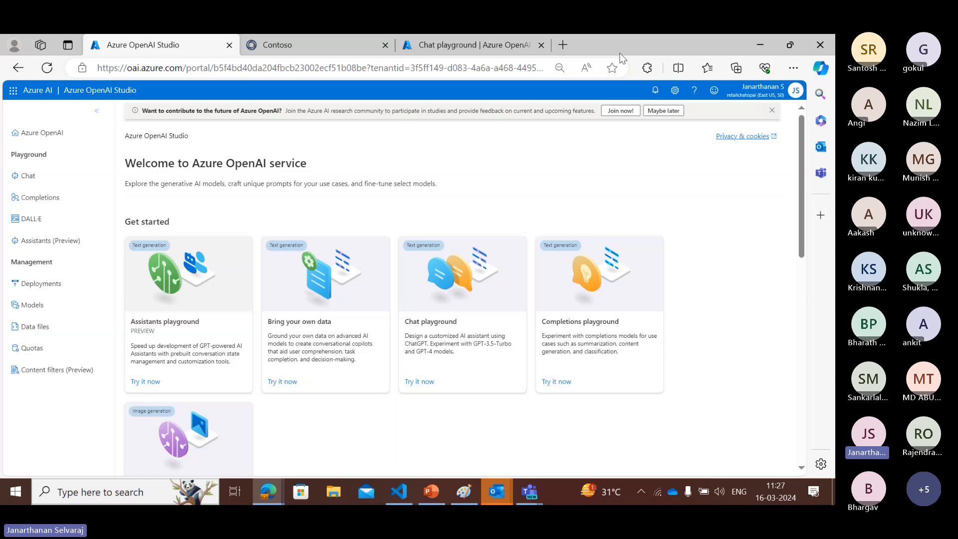
{"action": "key", "text": "ctrl+n"}
{"action": "type", "text": "po"}
{"action": "key", "text": "Return"}
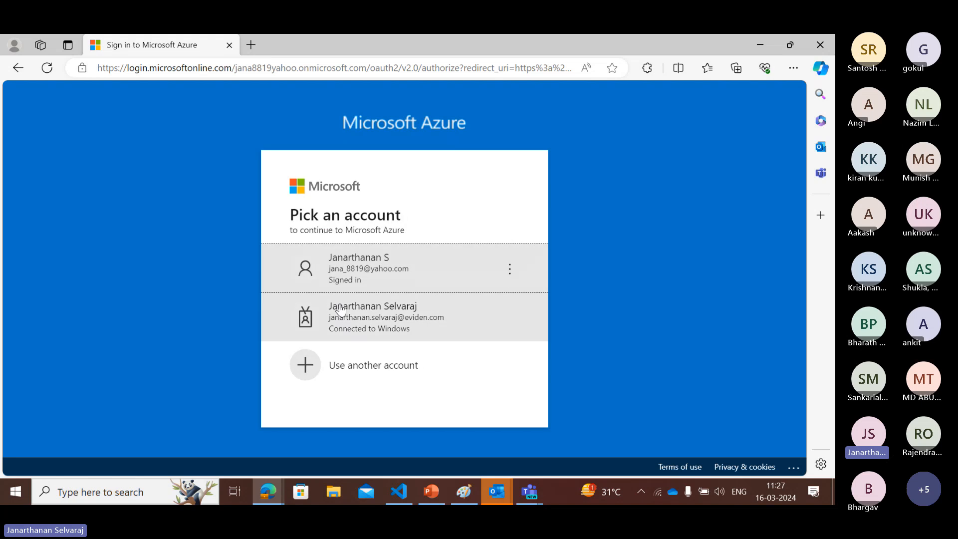
{"action": "left_click", "coordinate": [362, 272]}
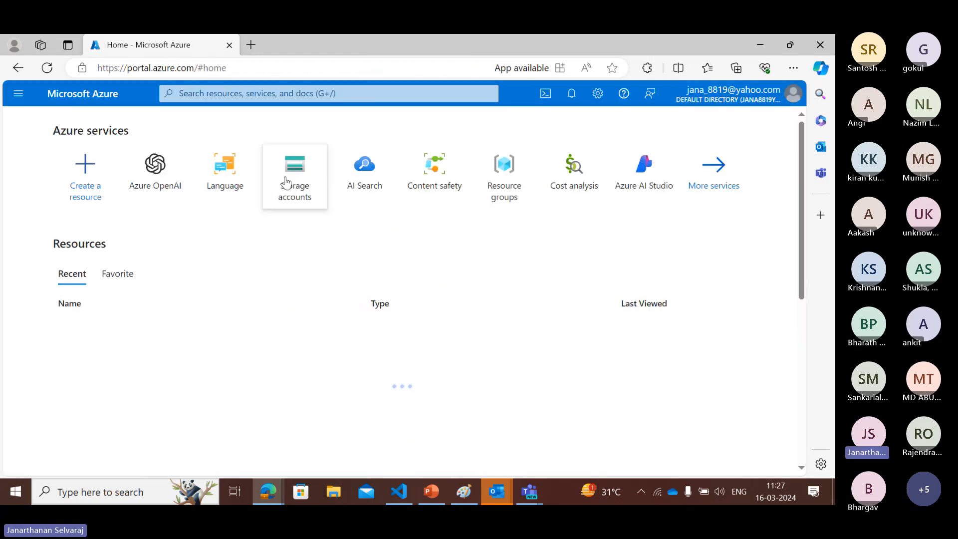
Examine the Basics settings for creating a storage account, then leave the form for the portal home.
{"action": "left_click", "coordinate": [285, 192]}
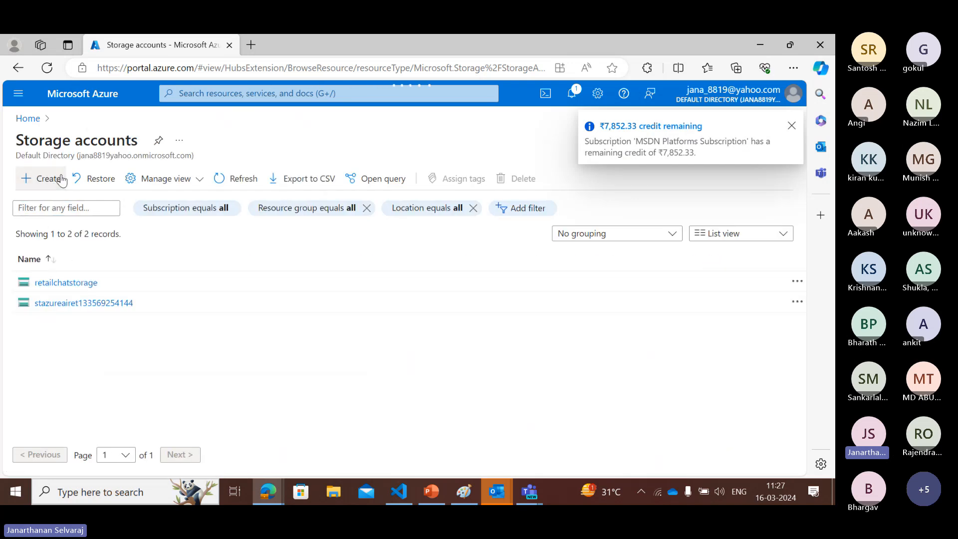
{"action": "left_click", "coordinate": [61, 178]}
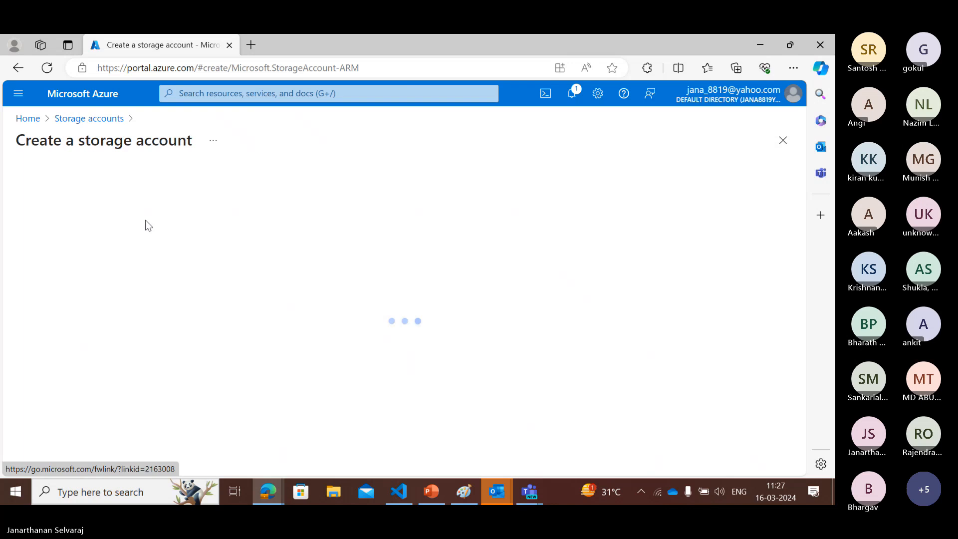
{"action": "scroll", "coordinate": [288, 316], "scroll_direction": "down", "scroll_amount": 1}
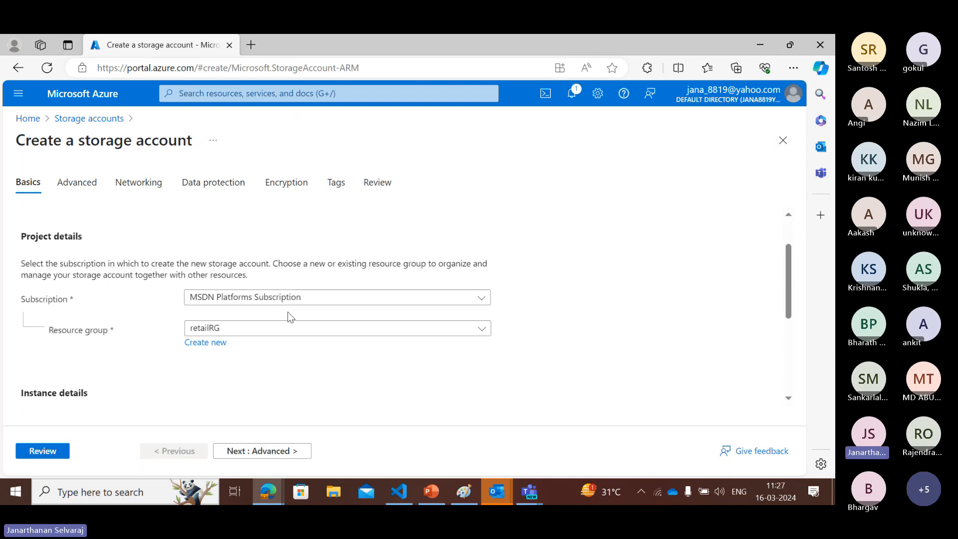
{"action": "scroll", "coordinate": [302, 342], "scroll_direction": "down", "scroll_amount": 2}
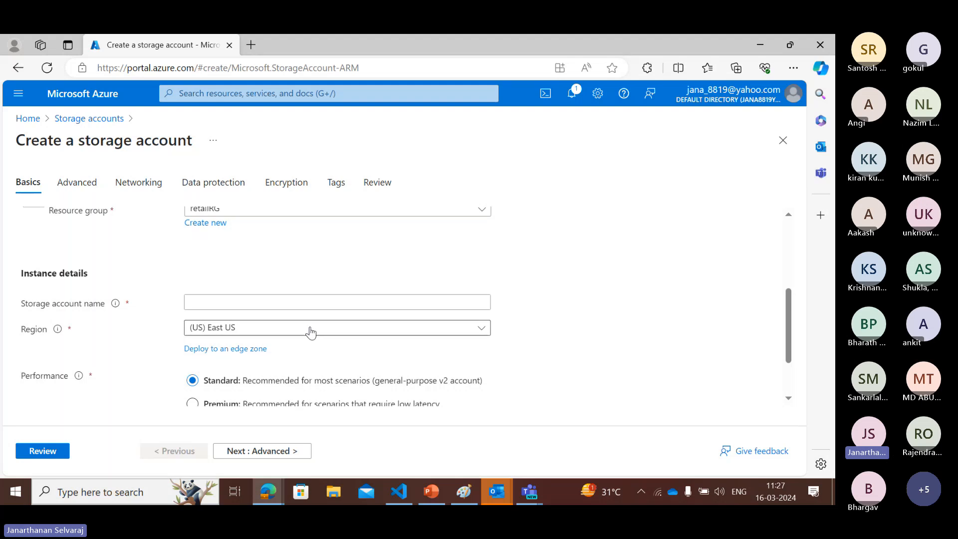
{"action": "scroll", "coordinate": [308, 331], "scroll_direction": "down", "scroll_amount": 1}
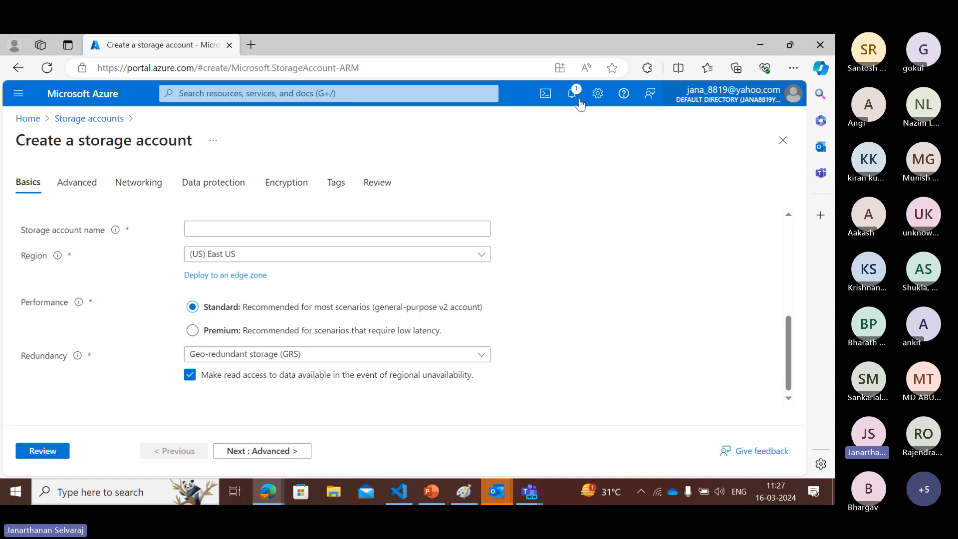
{"action": "left_click", "coordinate": [29, 120]}
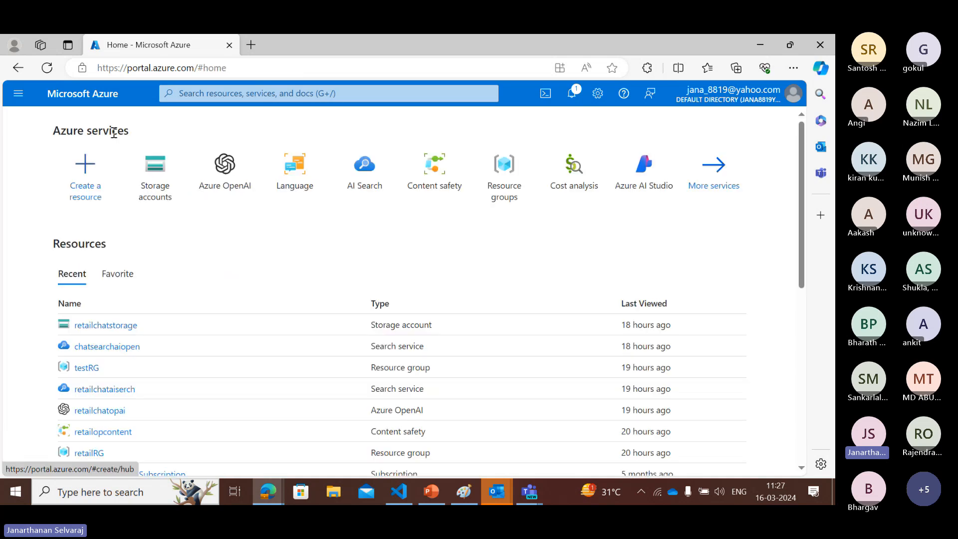
Open retailcontainer in the retailchatstorage account to view its uploaded files, then return to the portal home.
{"action": "left_click", "coordinate": [158, 186]}
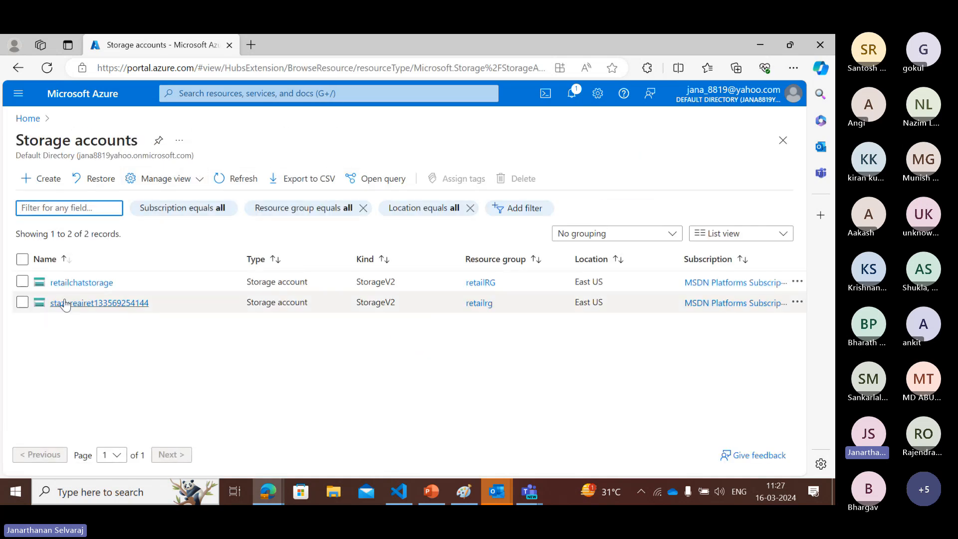
{"action": "left_click", "coordinate": [74, 288]}
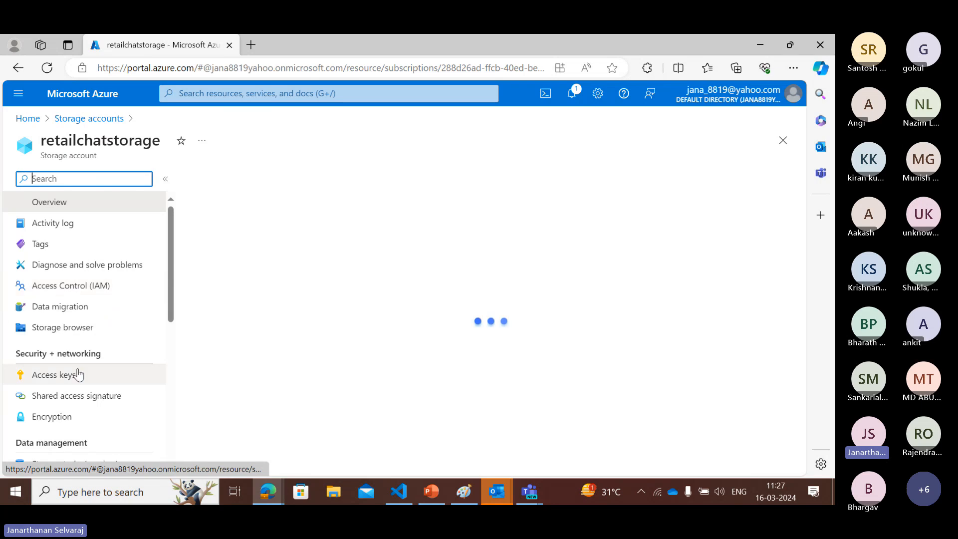
{"action": "scroll", "coordinate": [79, 370], "scroll_direction": "down", "scroll_amount": 2}
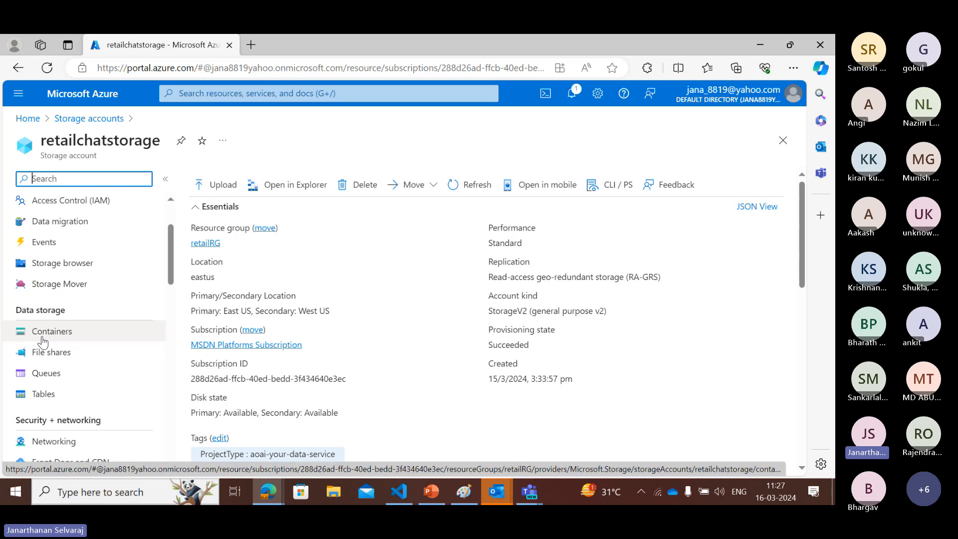
{"action": "left_click", "coordinate": [43, 342]}
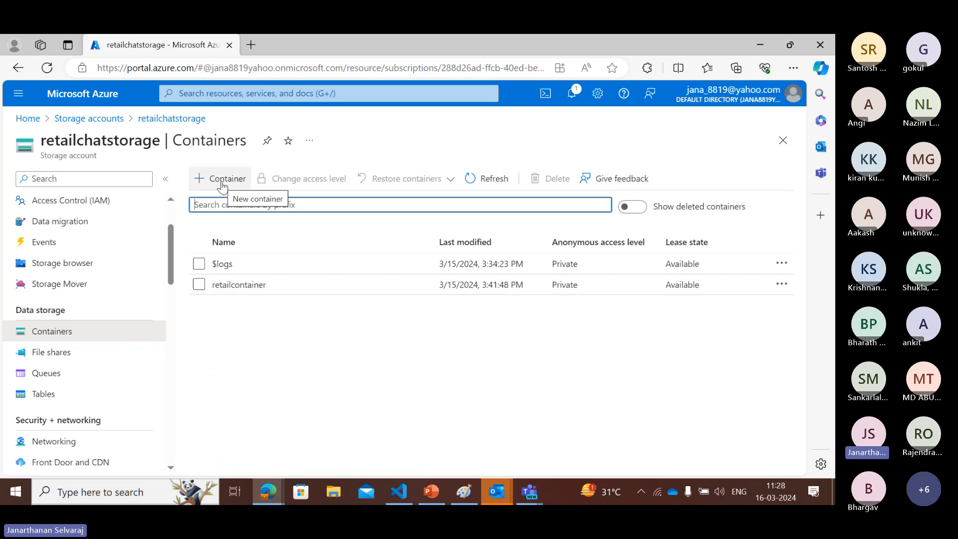
{"action": "left_click", "coordinate": [238, 289]}
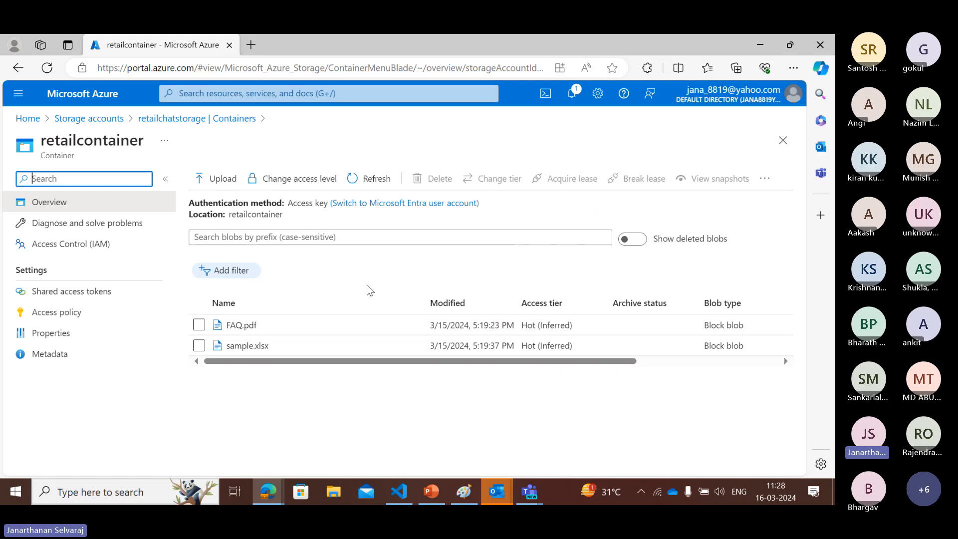
{"action": "left_click", "coordinate": [28, 120]}
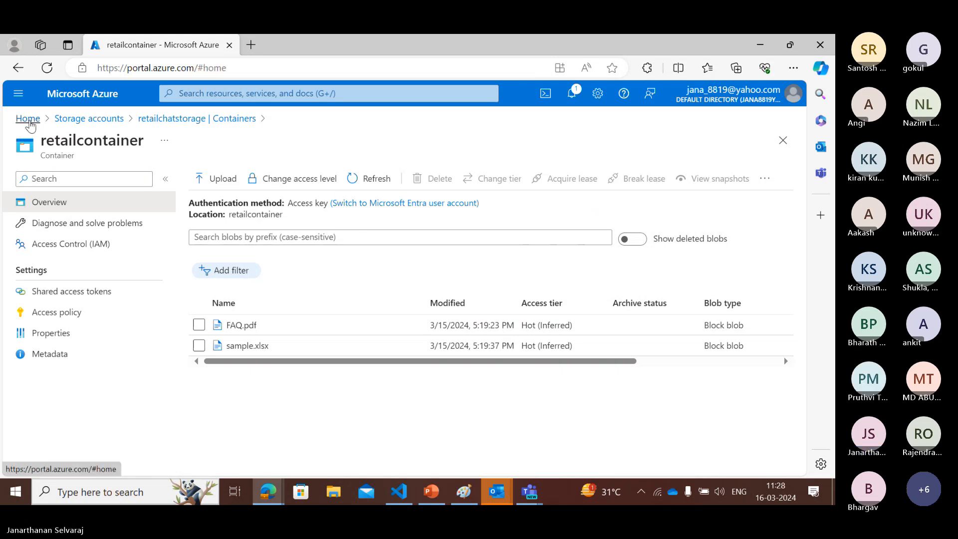
Search for "ai search", examine the Basics settings for creating a search service, and return to the portal home.
{"action": "left_click", "coordinate": [365, 95]}
{"action": "type", "text": "ai s"}
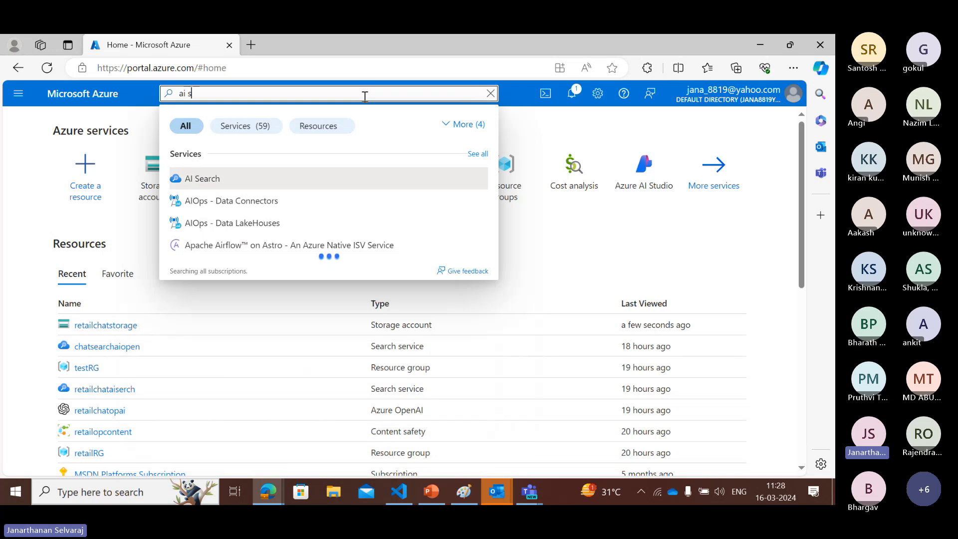
{"action": "type", "text": "earch"}
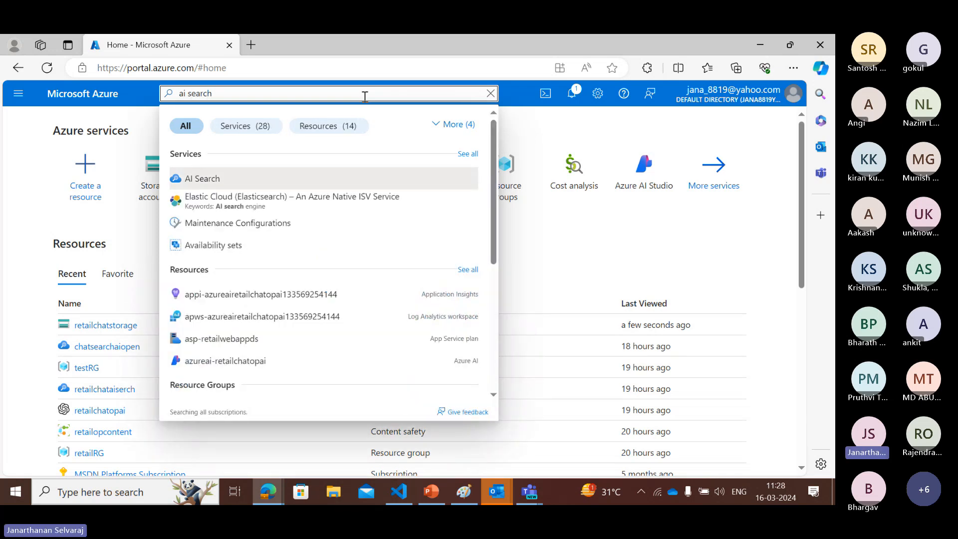
{"action": "left_click", "coordinate": [318, 178]}
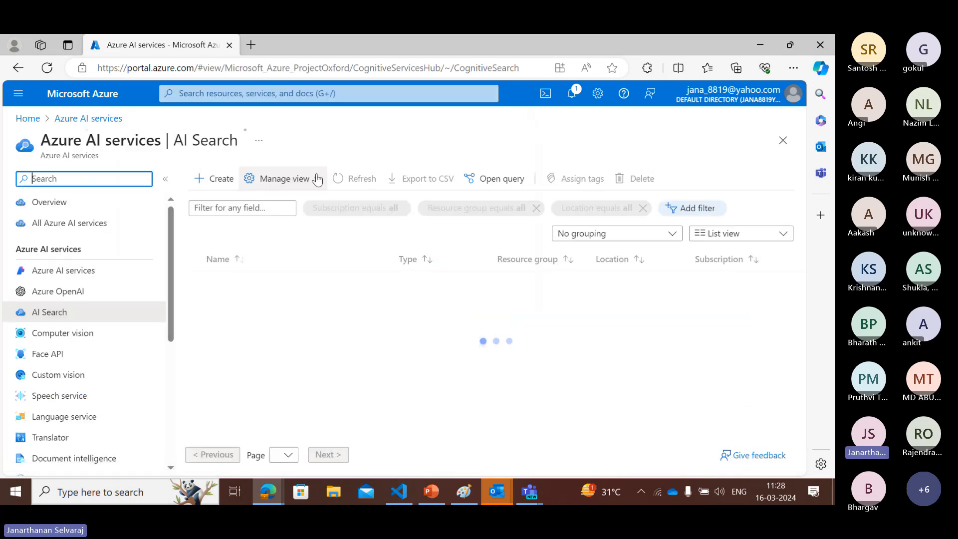
{"action": "left_click", "coordinate": [219, 186]}
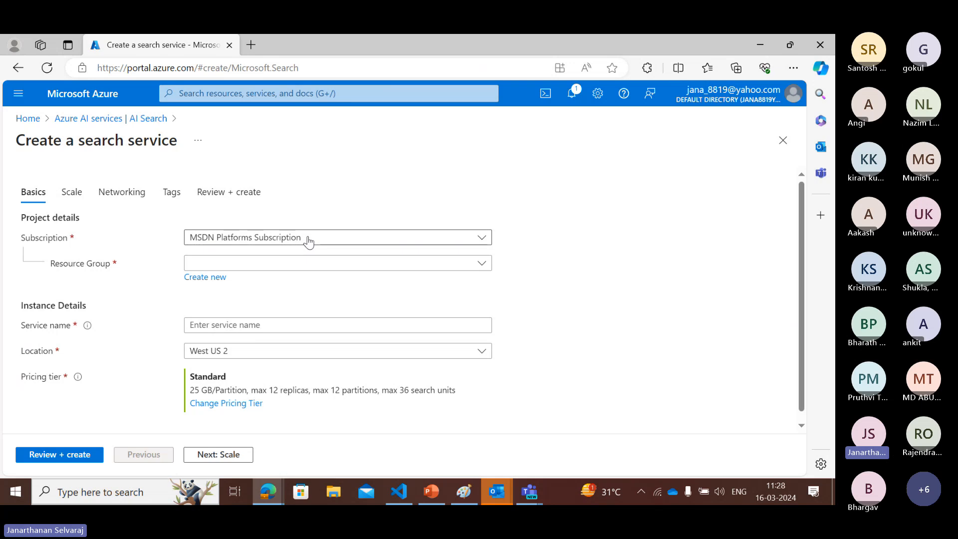
{"action": "scroll", "coordinate": [272, 312], "scroll_direction": "down", "scroll_amount": 1}
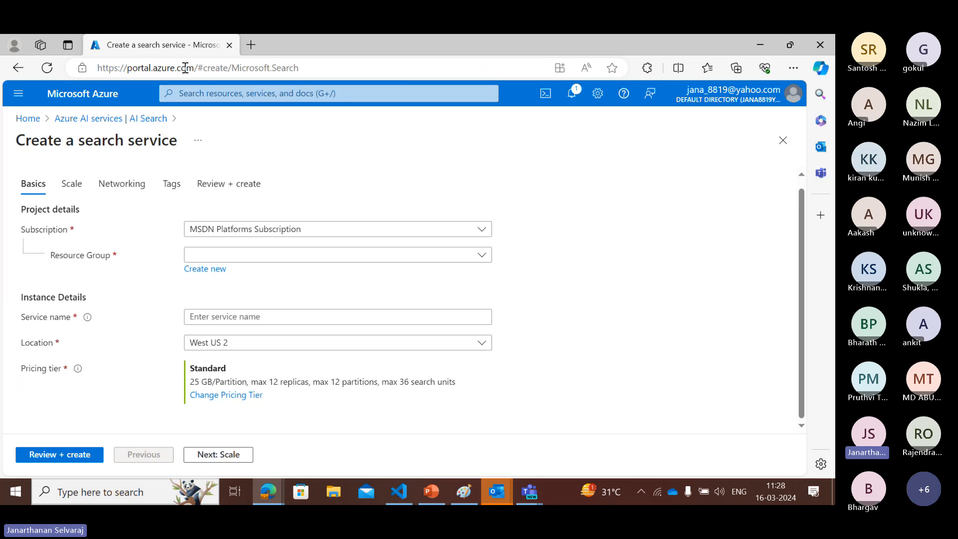
{"action": "left_click", "coordinate": [28, 119]}
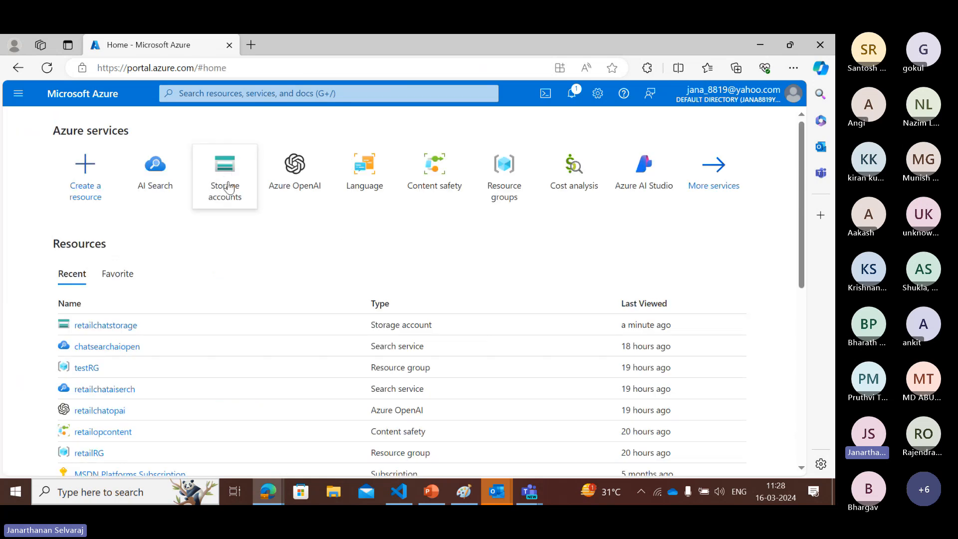
Minimize the portal window and open Bring your own data in Azure OpenAI Studio.
{"action": "mouse_move", "coordinate": [231, 175]}
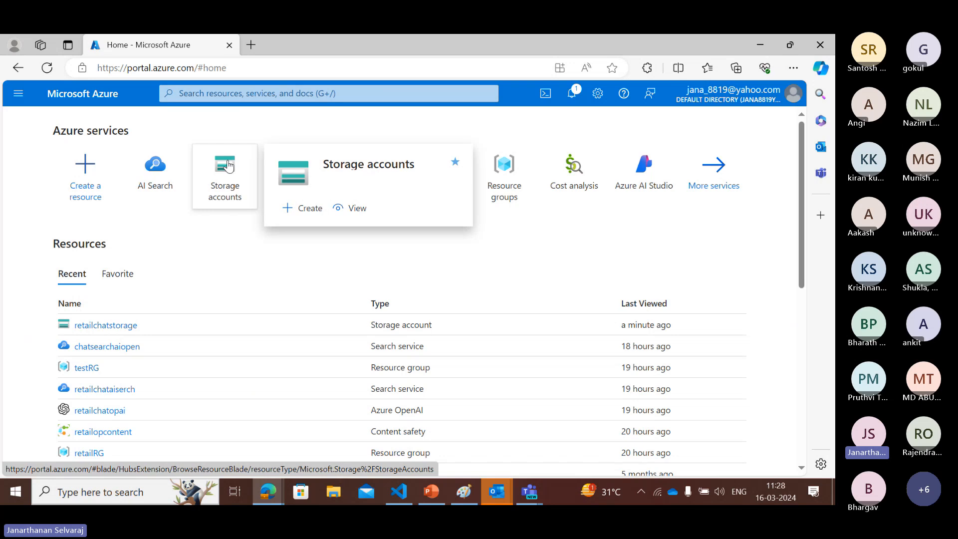
{"action": "mouse_move", "coordinate": [164, 182]}
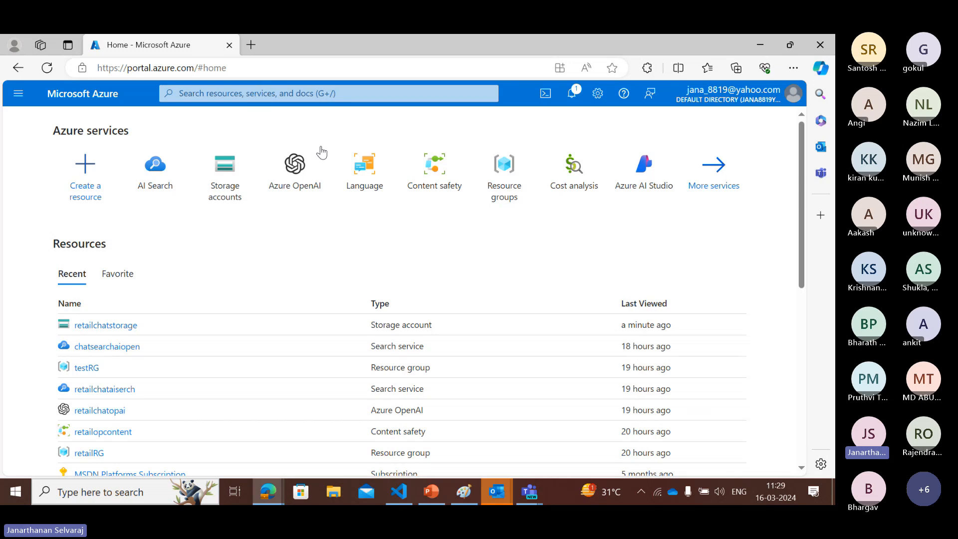
{"action": "mouse_move", "coordinate": [307, 176]}
{"action": "left_click", "coordinate": [749, 46]}
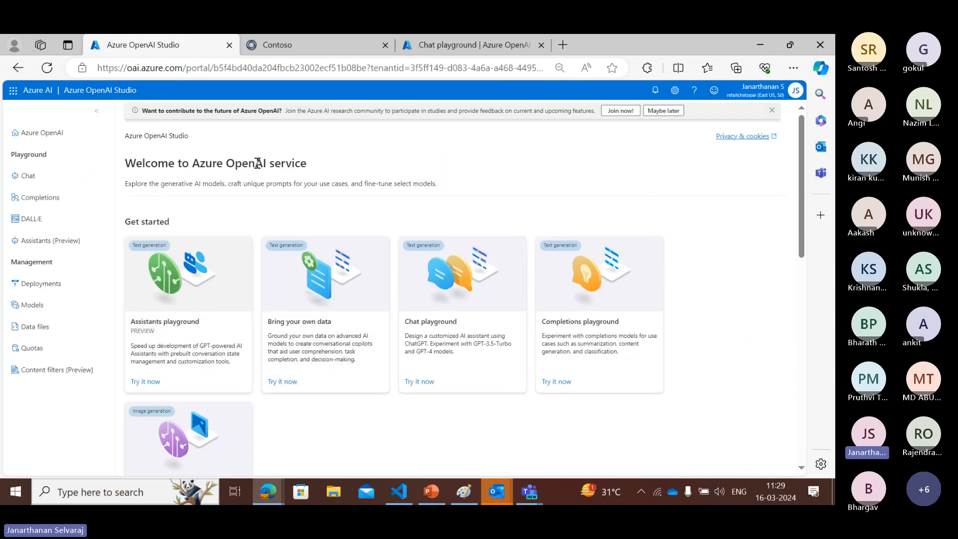
{"action": "left_click", "coordinate": [324, 314]}
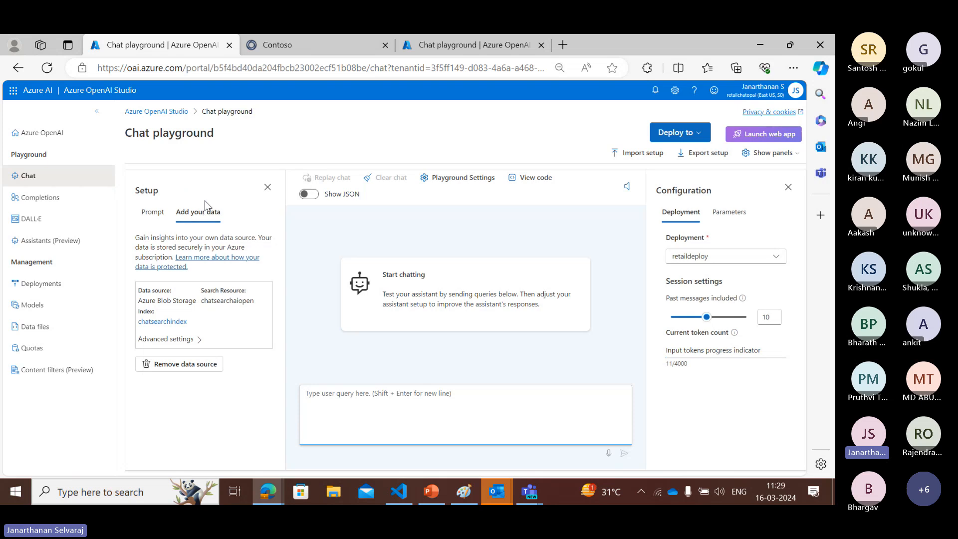
Switch to PowerPoint to show slide 12 on selecting or adding a data source, then return to the Chat playground in Edge.
{"action": "left_click", "coordinate": [432, 491]}
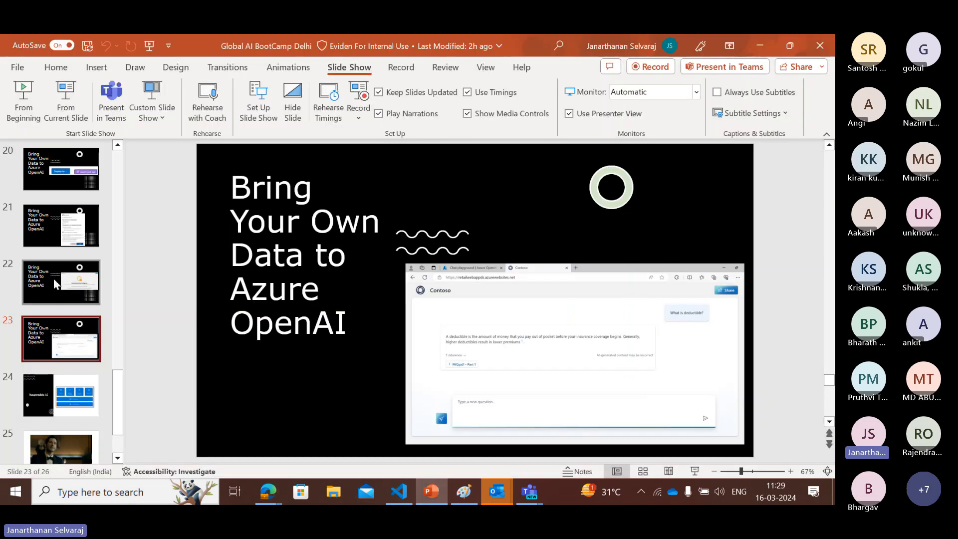
{"action": "scroll", "coordinate": [56, 284], "scroll_direction": "up", "scroll_amount": 7}
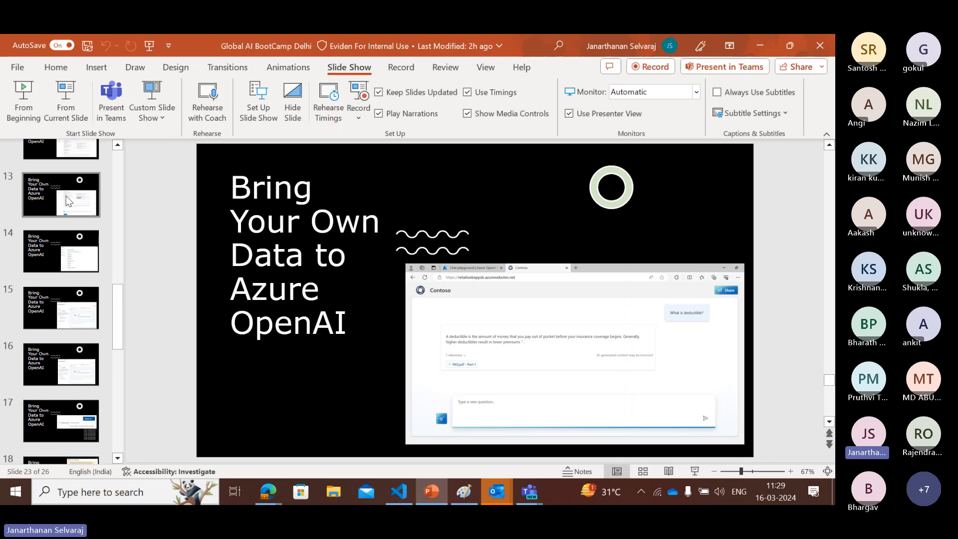
{"action": "left_click", "coordinate": [69, 201]}
{"action": "key", "text": "Up"}
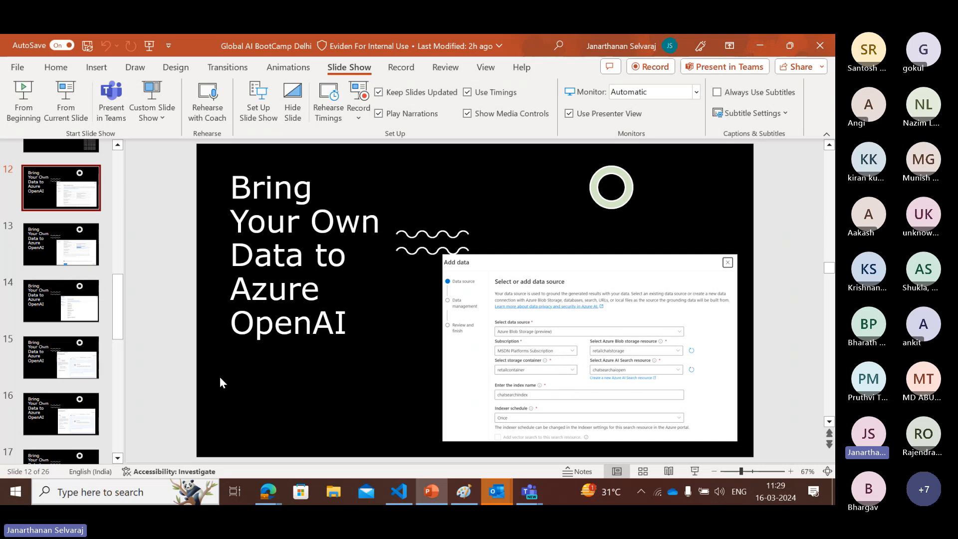
{"action": "key", "text": "alt+Tab"}
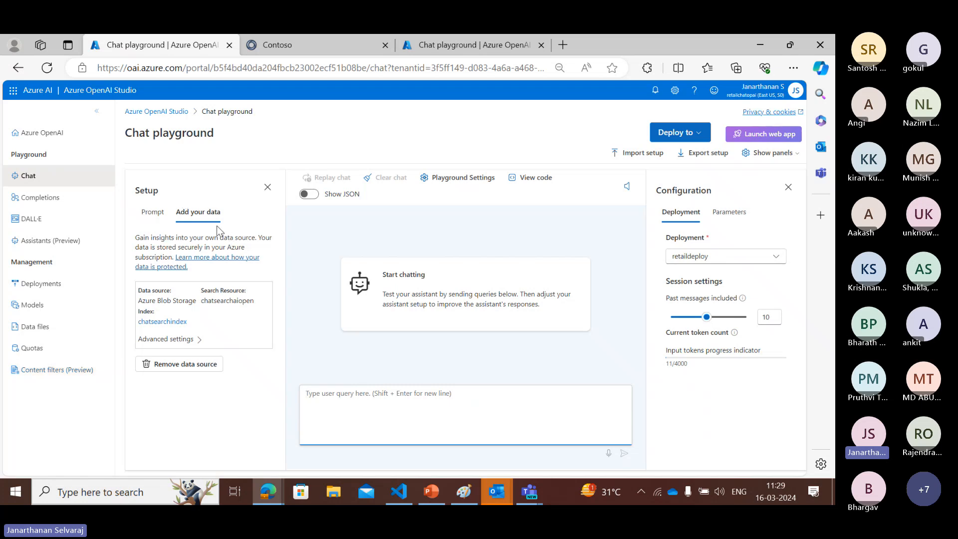
Show the Chat playground's deployment options, then present slide 18, "Deploy to a web app", in PowerPoint and end the slide show.
{"action": "left_click", "coordinate": [697, 131]}
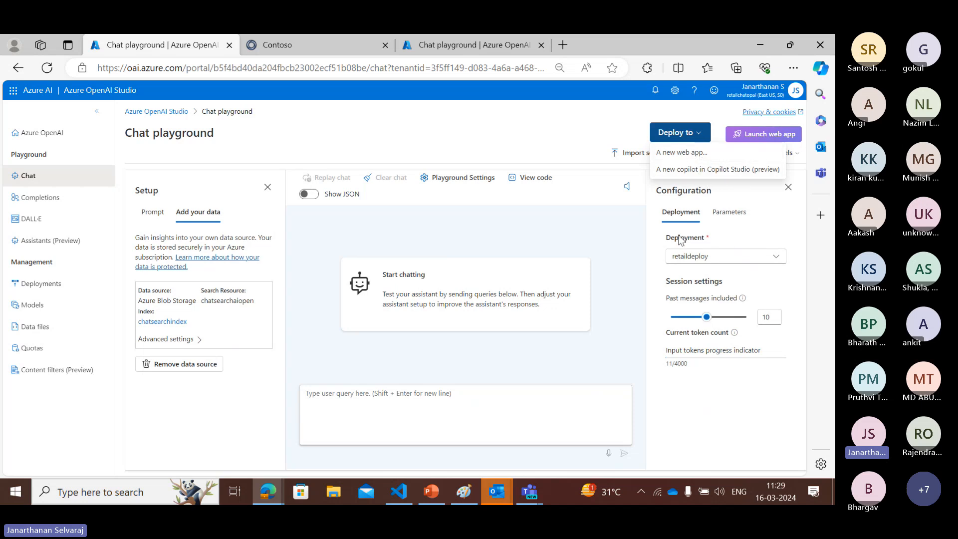
{"action": "left_click", "coordinate": [430, 491]}
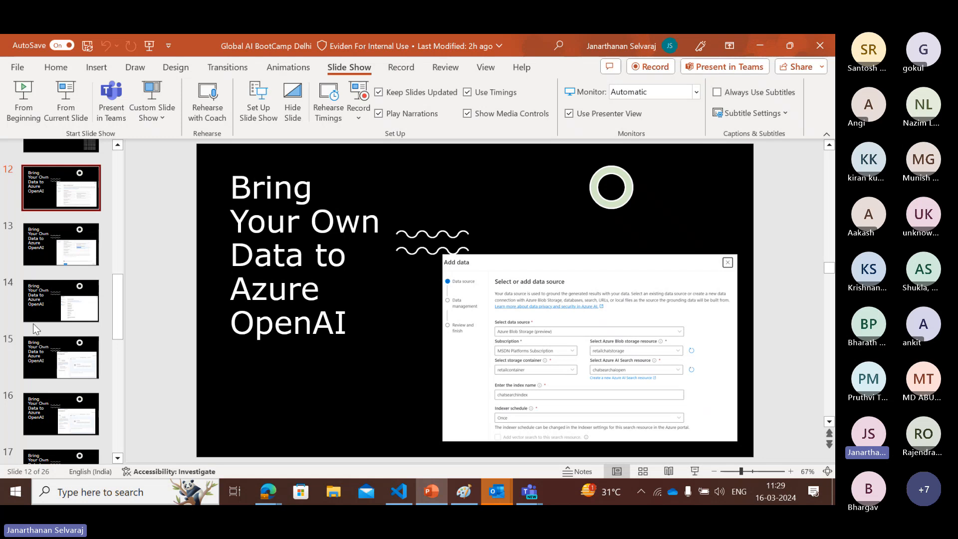
{"action": "scroll", "coordinate": [62, 299], "scroll_direction": "down", "scroll_amount": 3}
{"action": "left_click", "coordinate": [71, 354]}
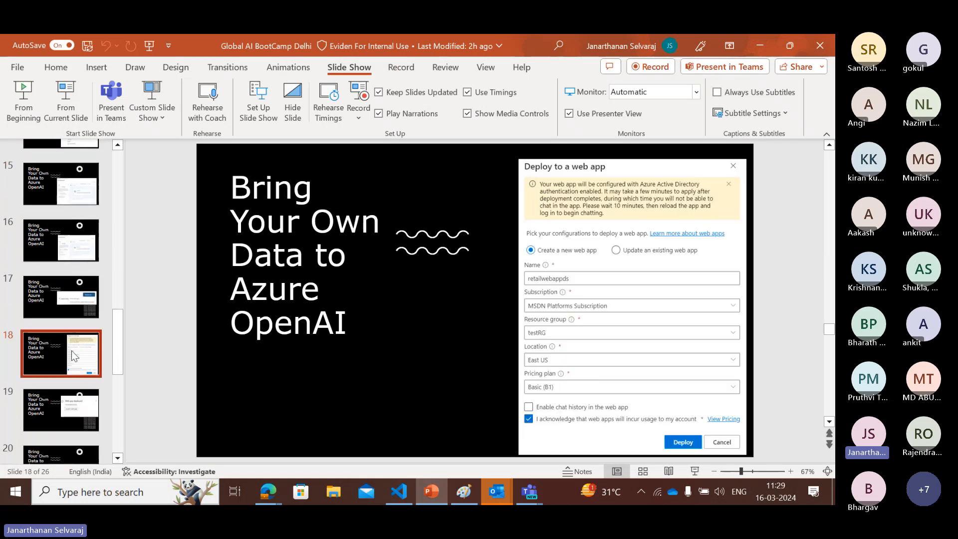
{"action": "left_click", "coordinate": [71, 108]}
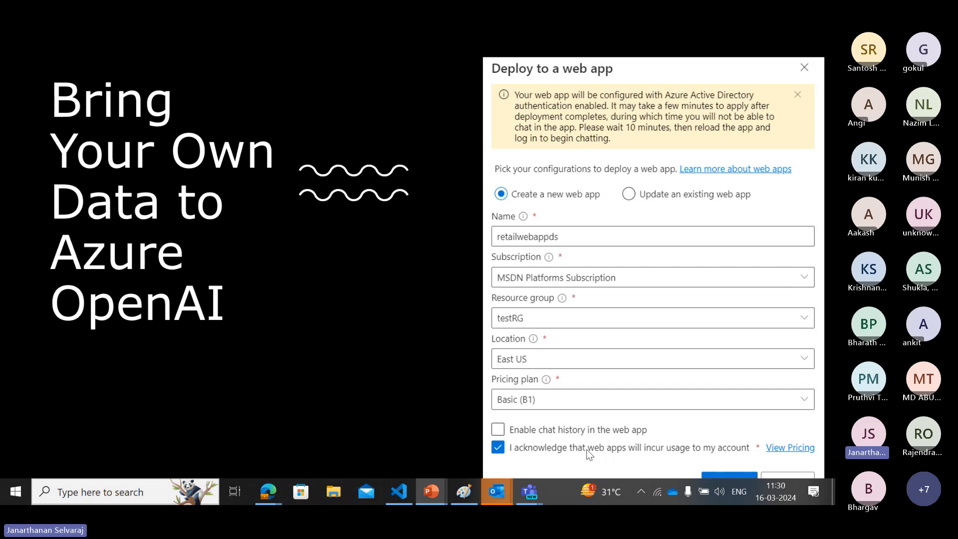
{"action": "key", "text": "Escape"}
Return to the Chat playground in Edge and launch the deployed web app.
{"action": "left_click", "coordinate": [760, 47]}
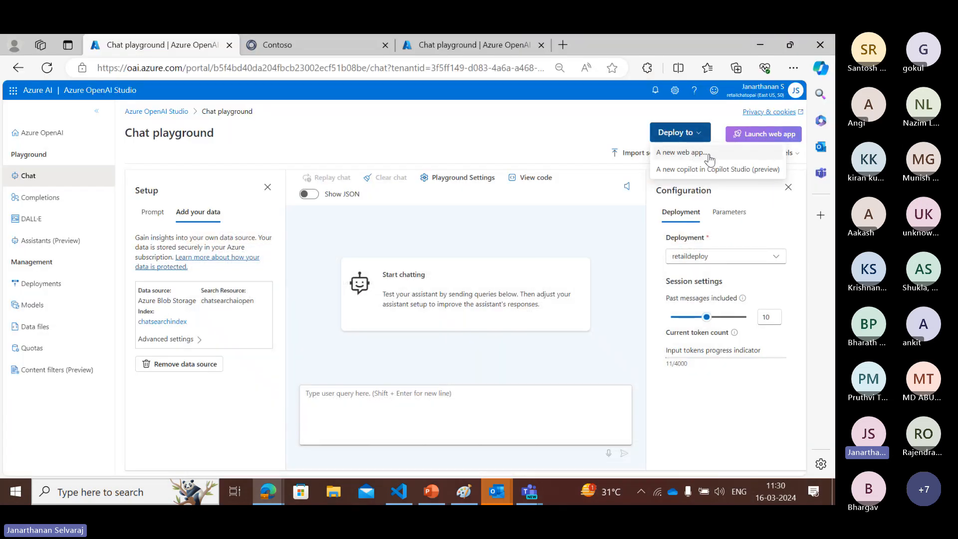
{"action": "left_click", "coordinate": [778, 135]}
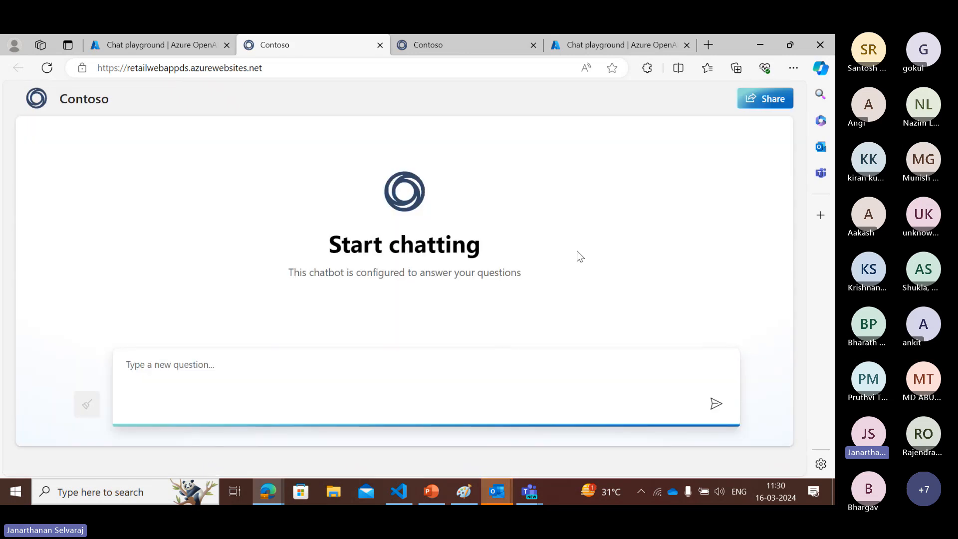
Send the greeting "Hi" to the Contoso chatbot.
{"action": "left_click", "coordinate": [327, 365]}
{"action": "type", "text": "Hi"}
{"action": "key", "text": "Return"}
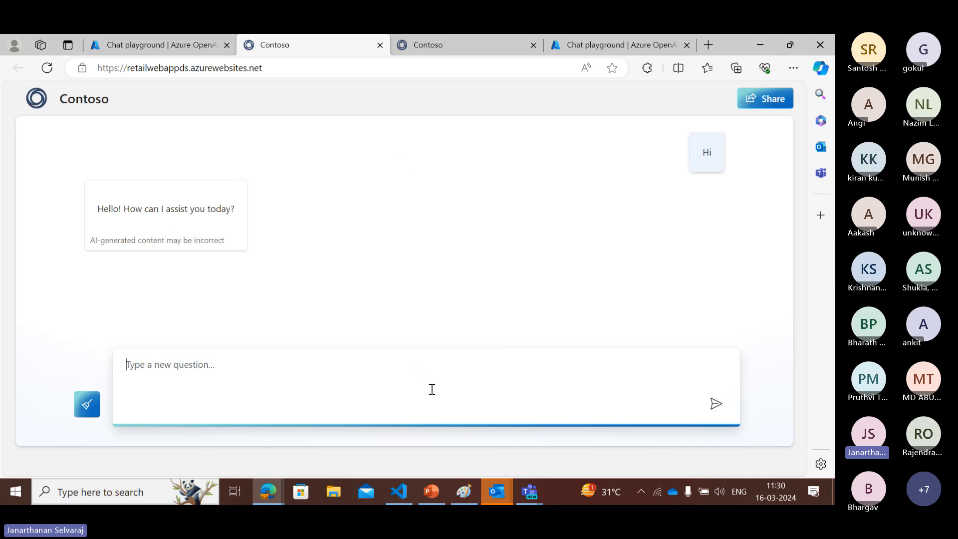
Ask the chatbot "what is property and causalty insurance?" and expand the answer's reference list.
{"action": "type", "text": "what is "}
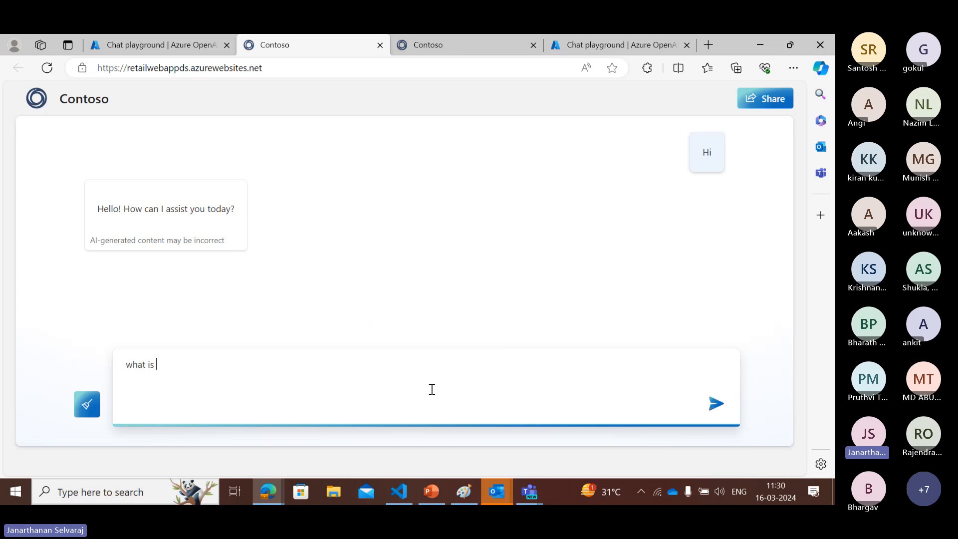
{"action": "type", "text": "property and causalty in"}
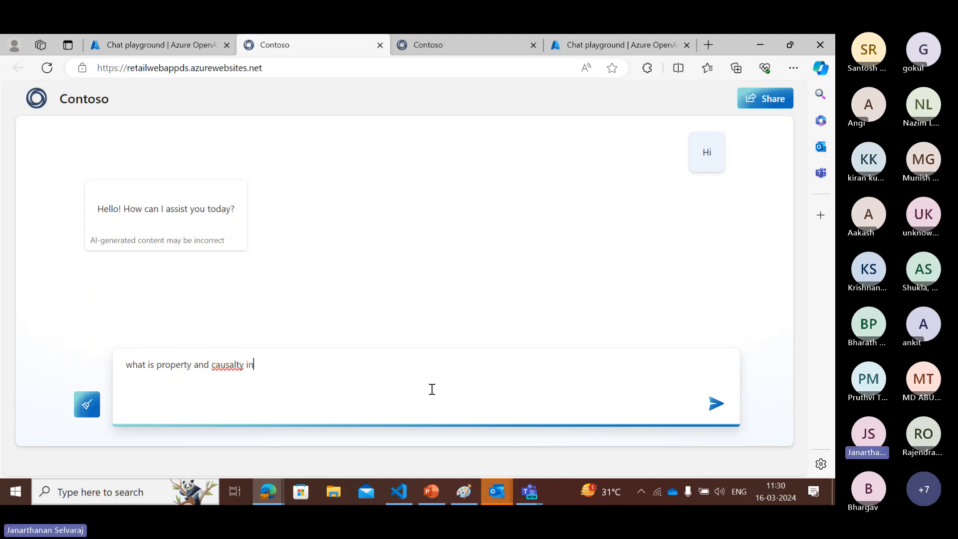
{"action": "type", "text": "surance"}
{"action": "key", "text": "BackSpace"}
{"action": "key", "text": "BackSpace"}
{"action": "type", "text": "ce?"}
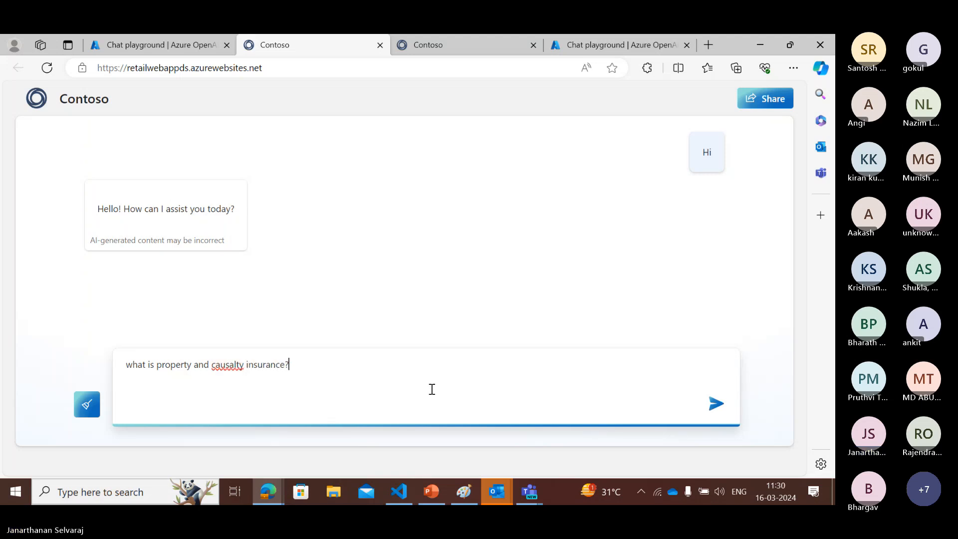
{"action": "key", "text": "Return"}
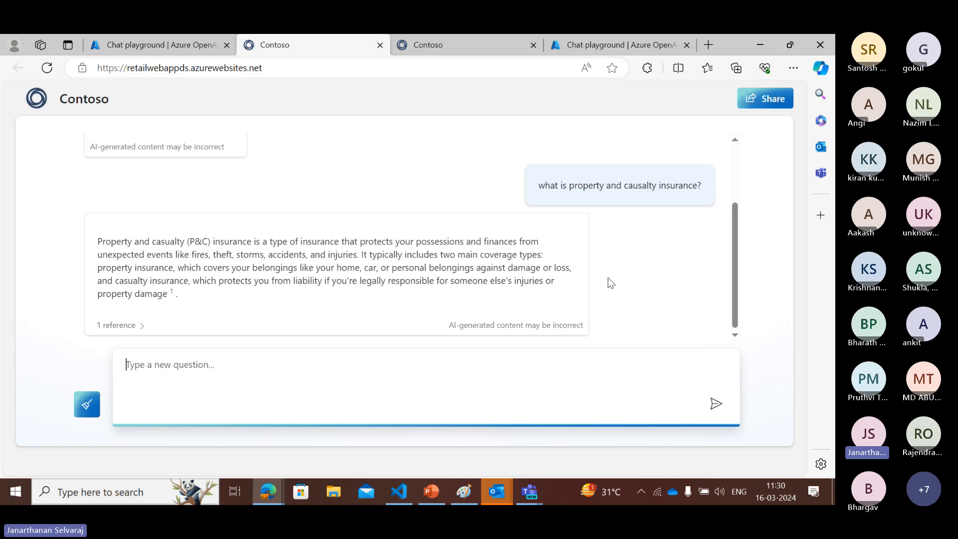
{"action": "left_click", "coordinate": [113, 325]}
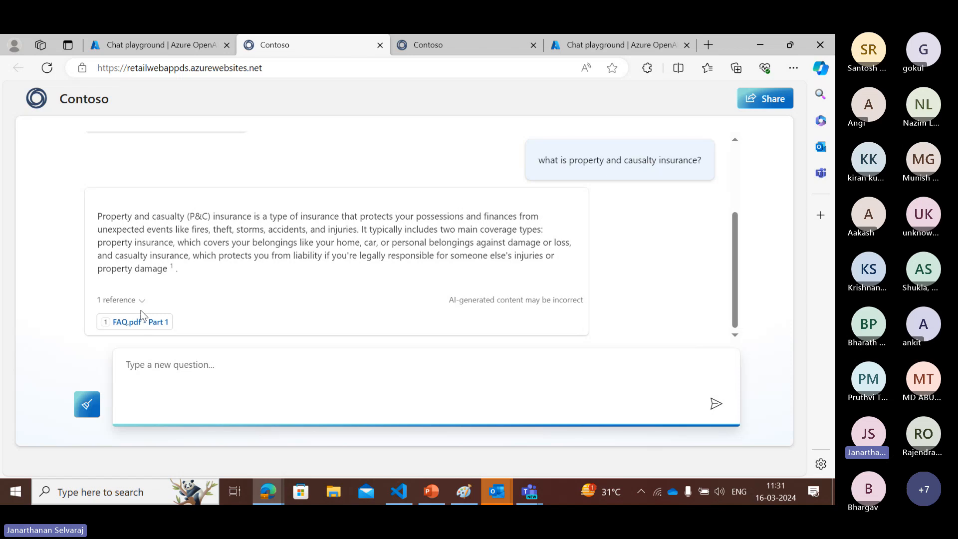
Ask the chatbot "What is deductible?".
{"action": "left_click", "coordinate": [240, 364]}
{"action": "type", "text": "Wh"}
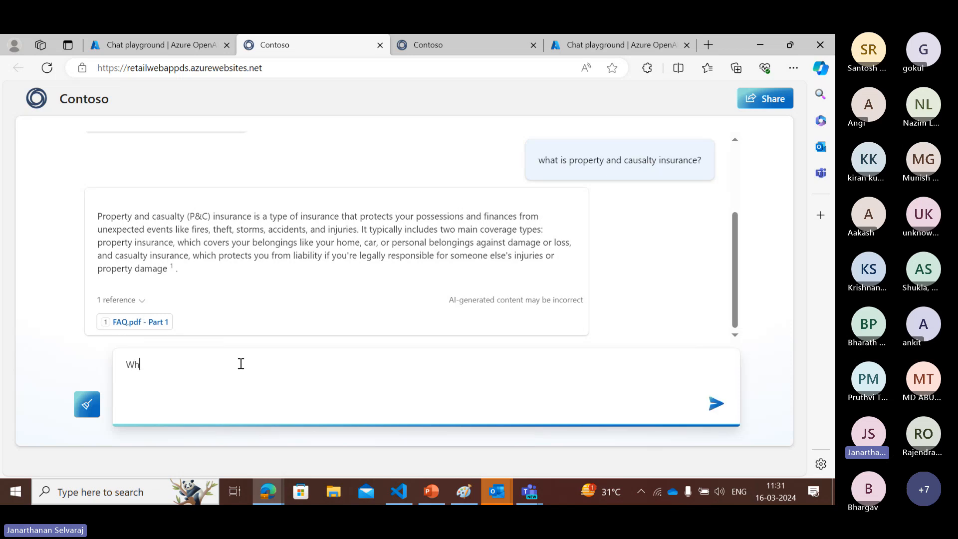
{"action": "type", "text": "at is deductible?"}
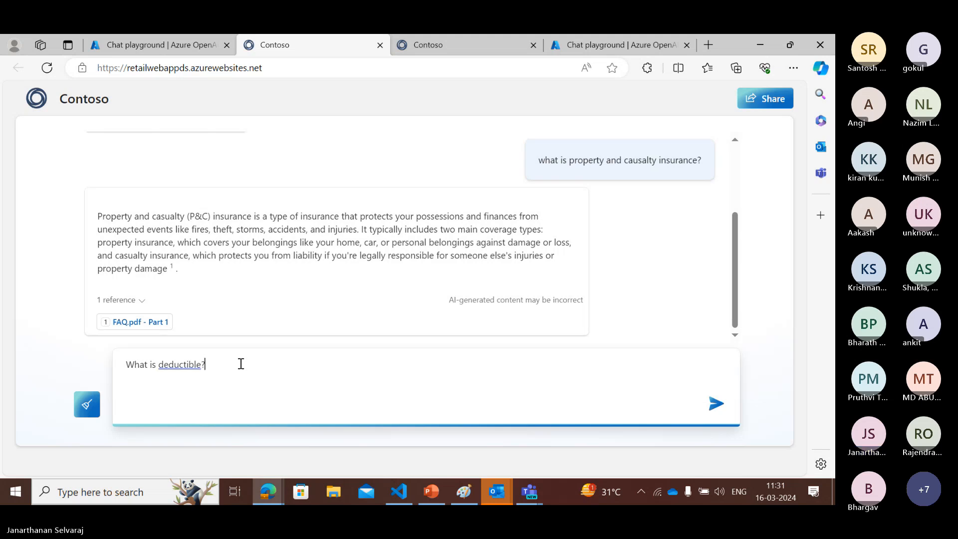
{"action": "key", "text": "Return"}
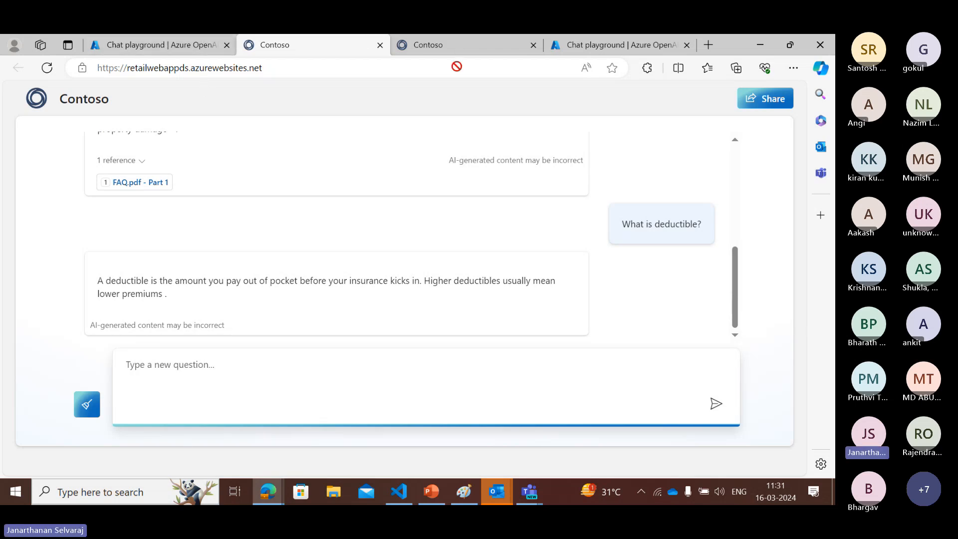
Switch to the Global AI Bootcamp 2024 meeting in Teams and dismiss the recording notice.
{"action": "mouse_move", "coordinate": [430, 492]}
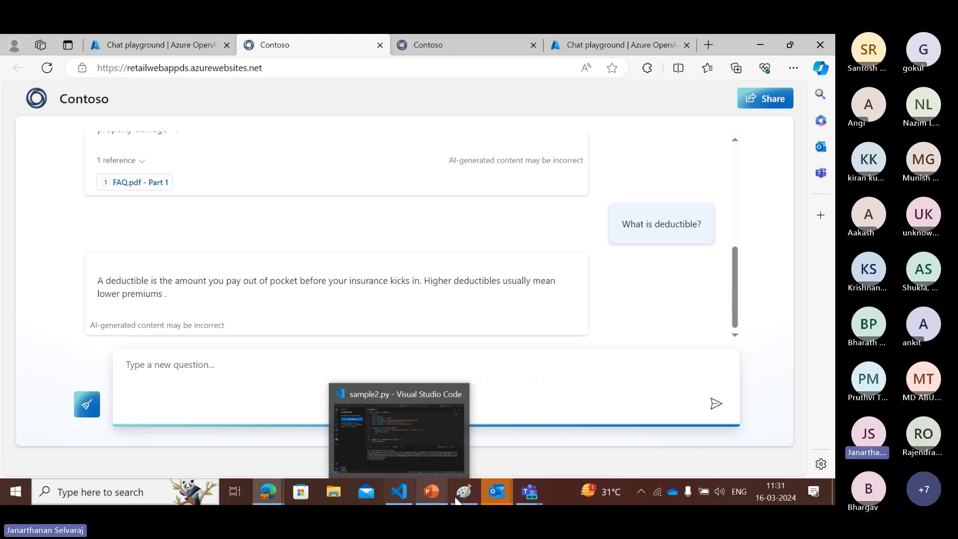
{"action": "left_click", "coordinate": [522, 482]}
{"action": "left_click", "coordinate": [441, 445]}
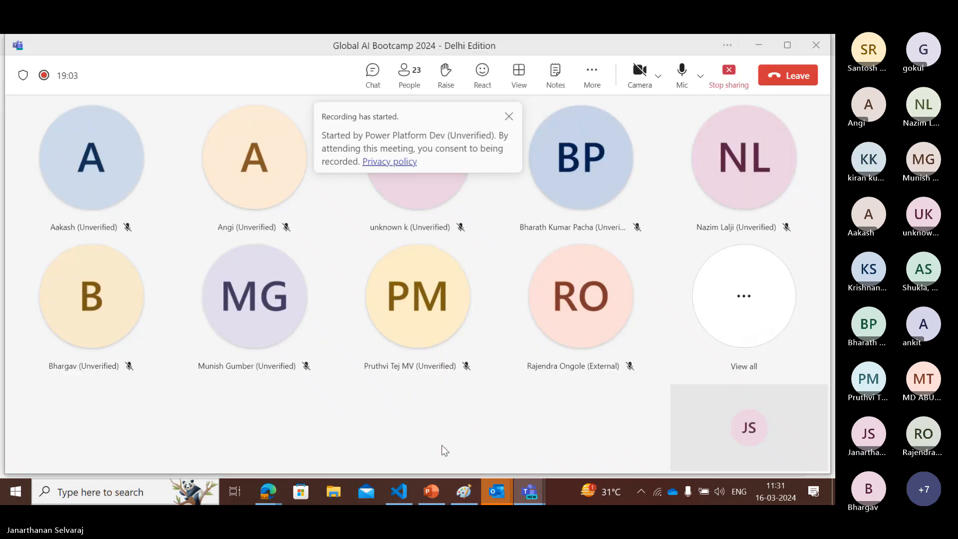
{"action": "left_click", "coordinate": [508, 118]}
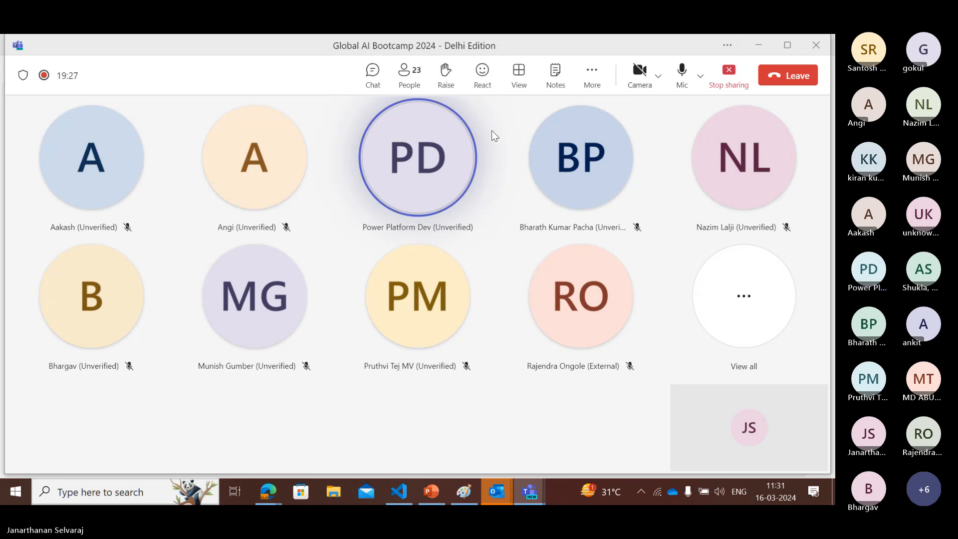
{"action": "mouse_move", "coordinate": [412, 148]}
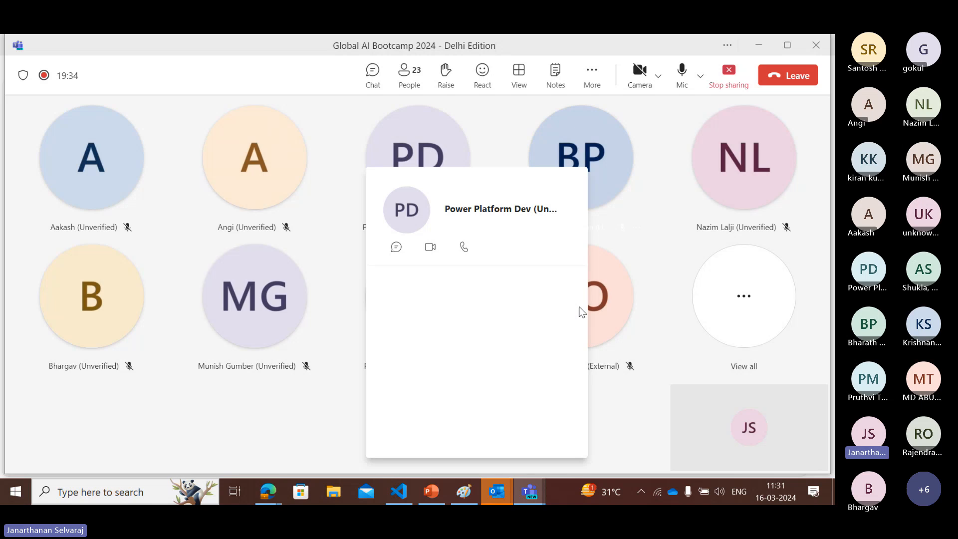
Return to the Contoso web app in Edge and review the conversation from its first message.
{"action": "left_click", "coordinate": [268, 492]}
{"action": "left_click", "coordinate": [157, 451]}
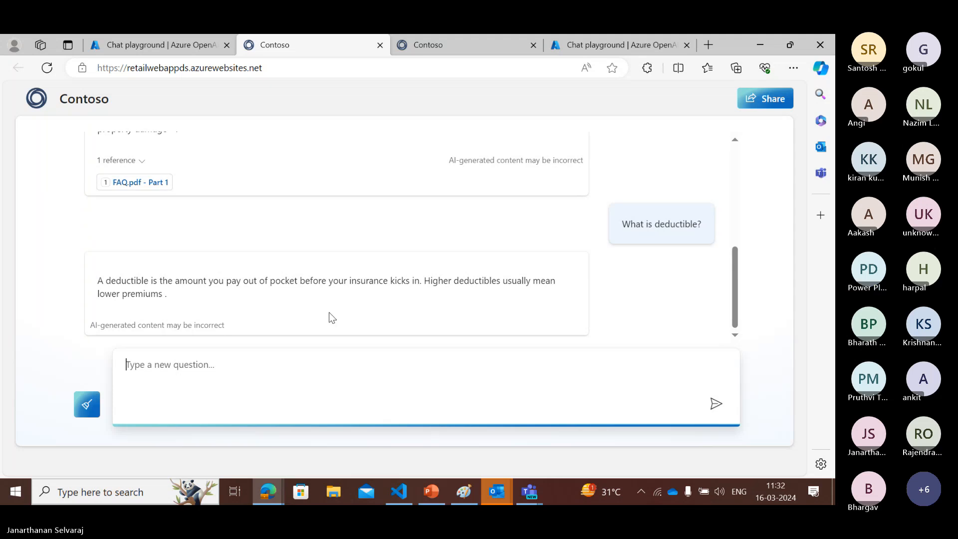
{"action": "scroll", "coordinate": [330, 316], "scroll_direction": "up", "scroll_amount": 10}
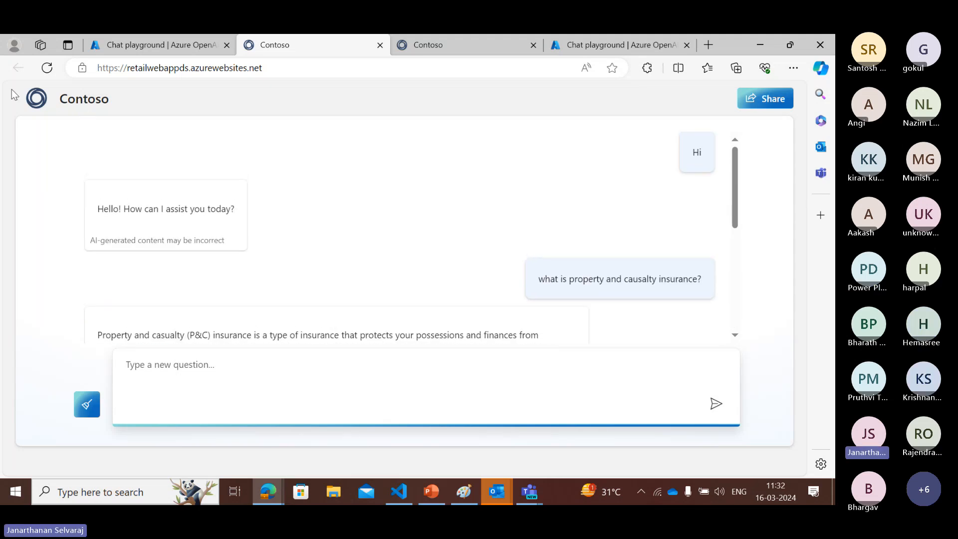
Show the Chat playground's deployment options, visit the Azure OpenAI Studio home page, and return to the playground's Add your data setup.
{"action": "left_click", "coordinate": [162, 46]}
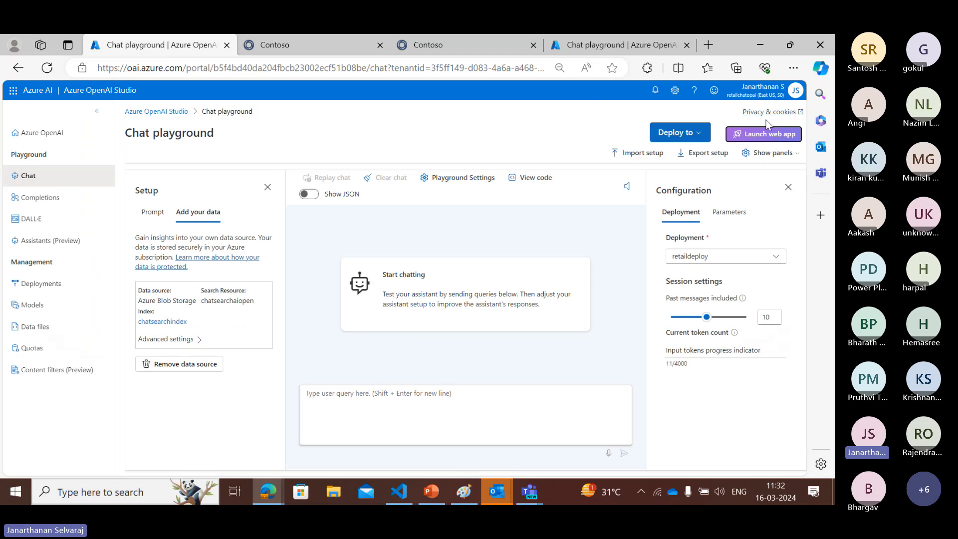
{"action": "left_click", "coordinate": [678, 132]}
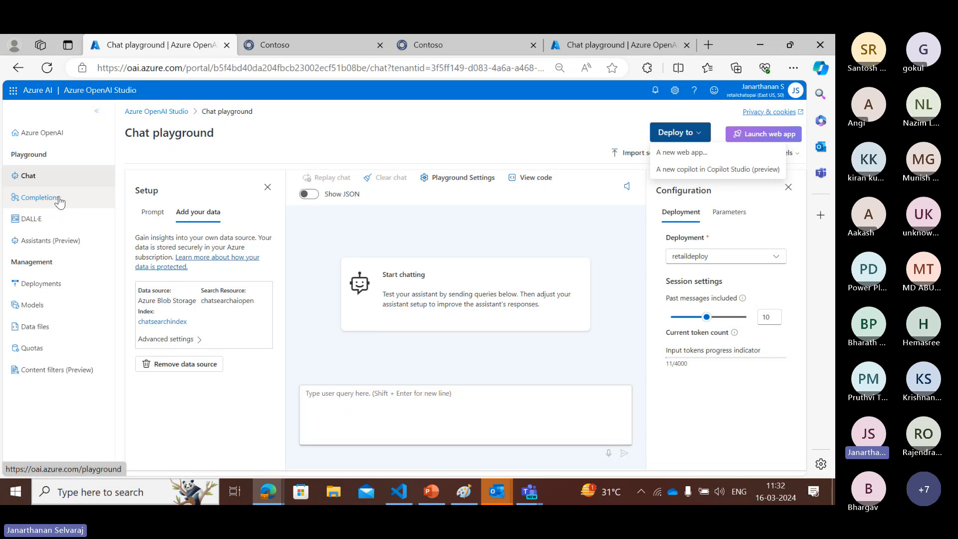
{"action": "left_click", "coordinate": [43, 133]}
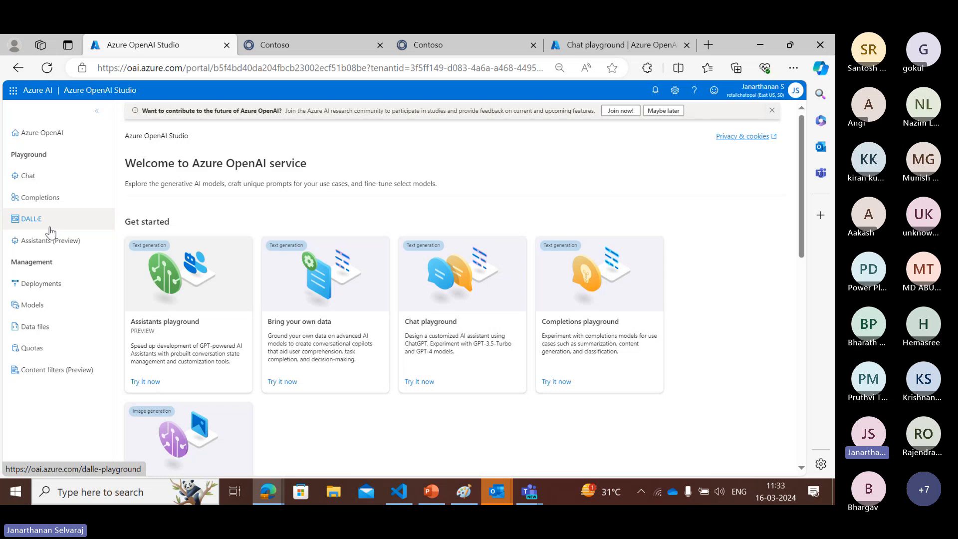
{"action": "left_click", "coordinate": [42, 177]}
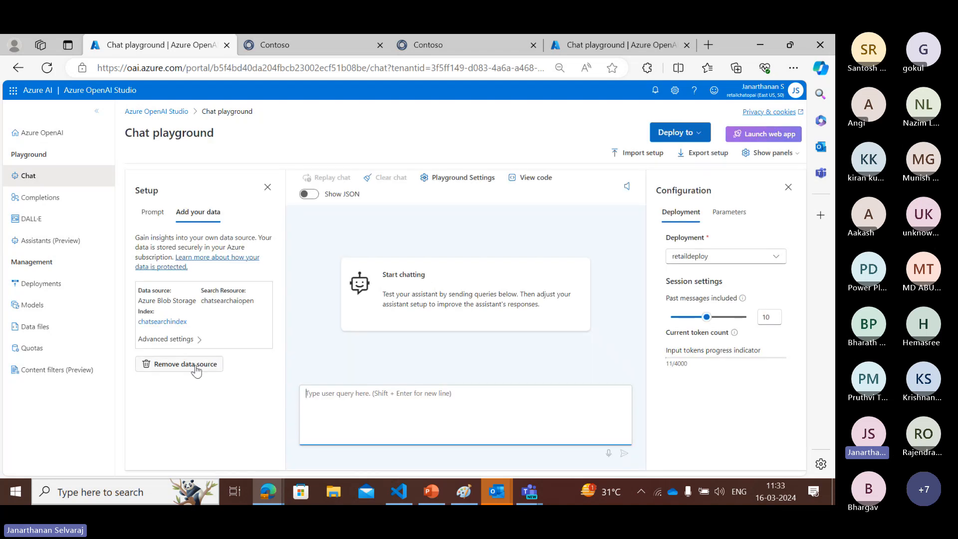
{"action": "left_click", "coordinate": [190, 220]}
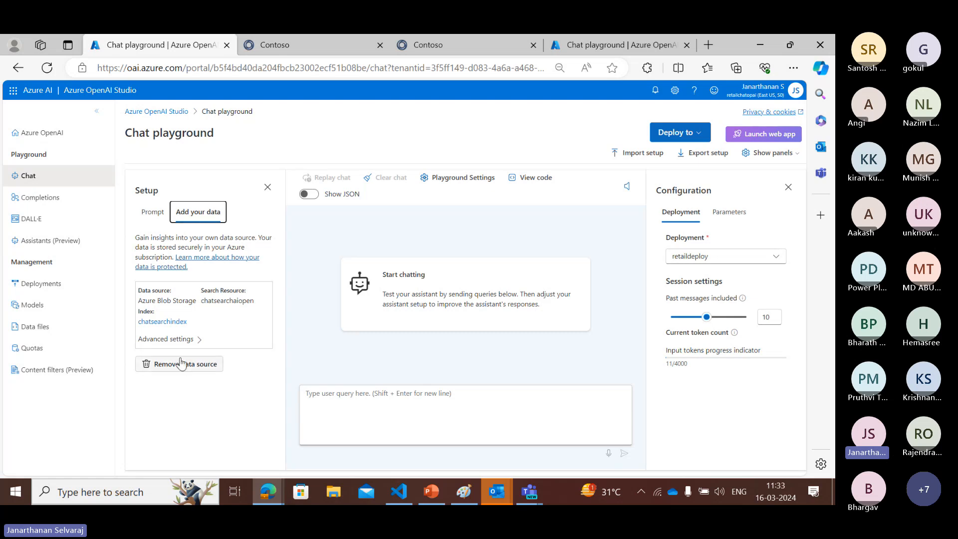
Switch to PowerPoint and present slide 13 on the Azure Blob Storage data source settings, starting from that slide.
{"action": "left_click", "coordinate": [432, 492]}
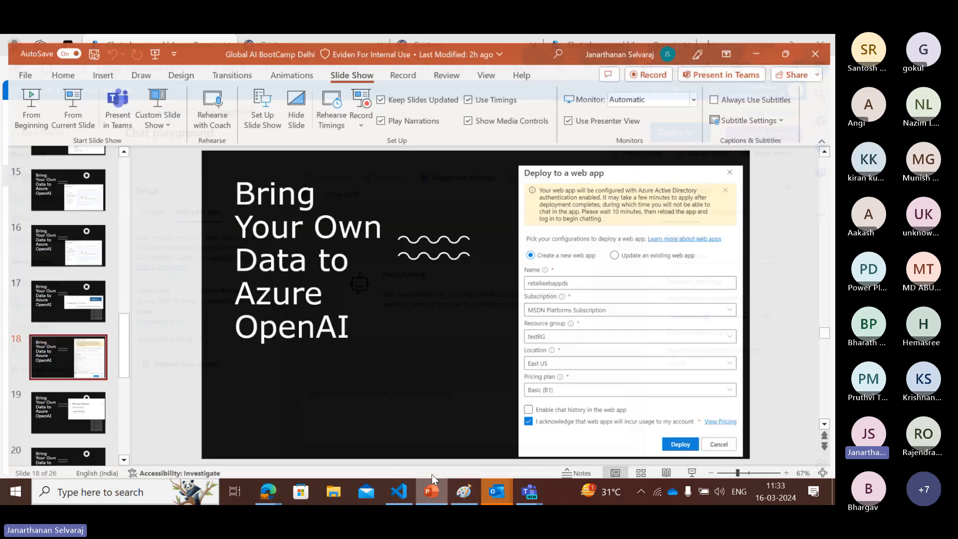
{"action": "scroll", "coordinate": [55, 279], "scroll_direction": "up", "scroll_amount": 4}
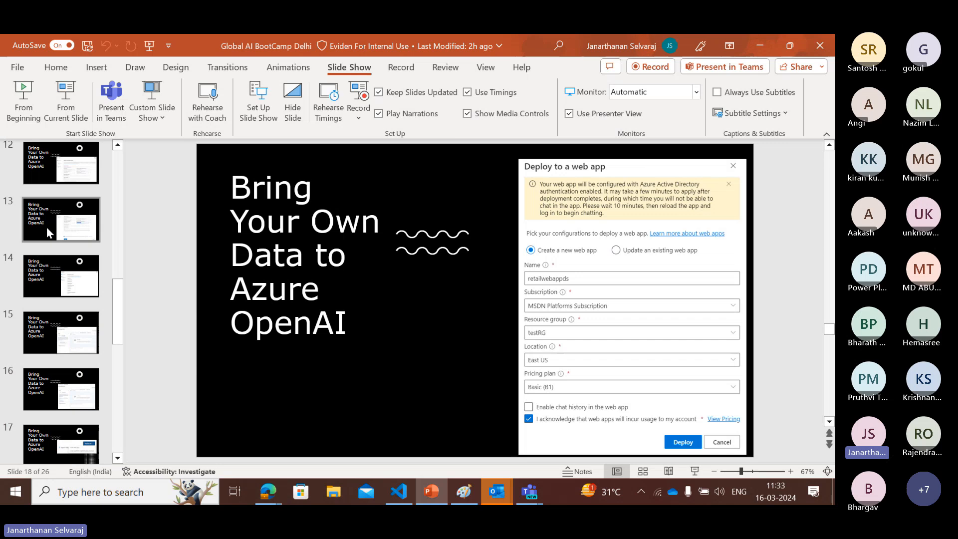
{"action": "left_click", "coordinate": [49, 230]}
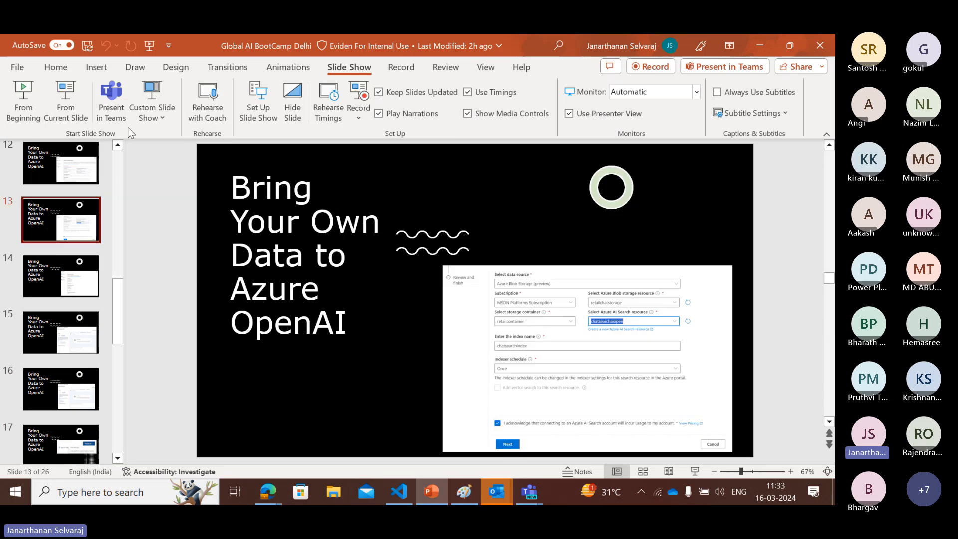
{"action": "left_click", "coordinate": [55, 114]}
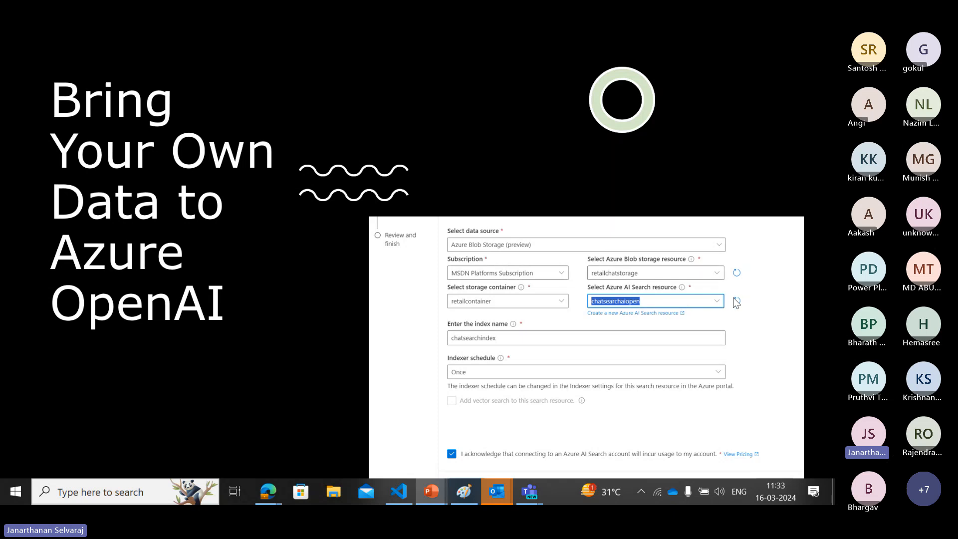
Advance the slide show past the web app deployment and permissions request slides to the "Authentication Not Configured" slide.
{"action": "left_click", "coordinate": [764, 304]}
{"action": "key", "text": "Right"}
{"action": "key", "text": "Right"}
{"action": "key", "text": "Right"}
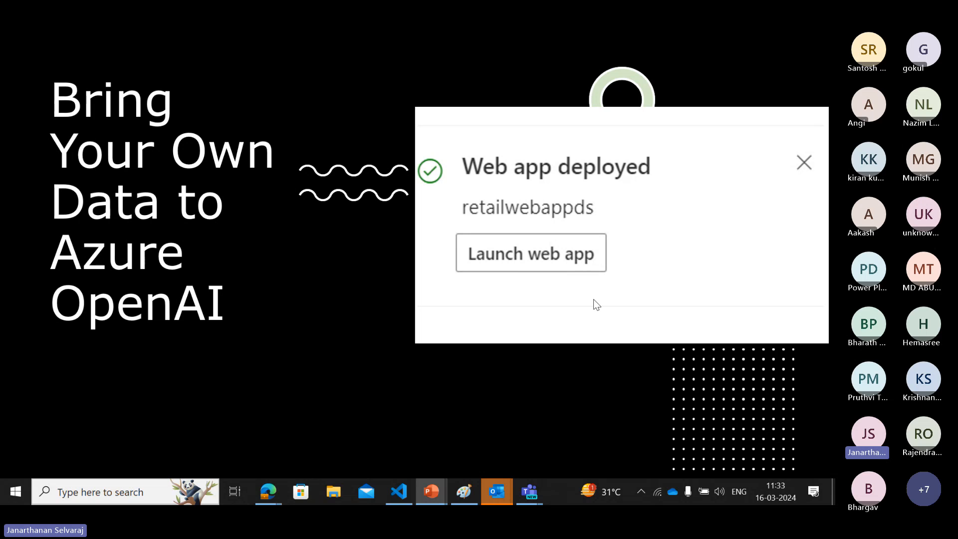
{"action": "key", "text": "Right"}
{"action": "key", "text": "Right"}
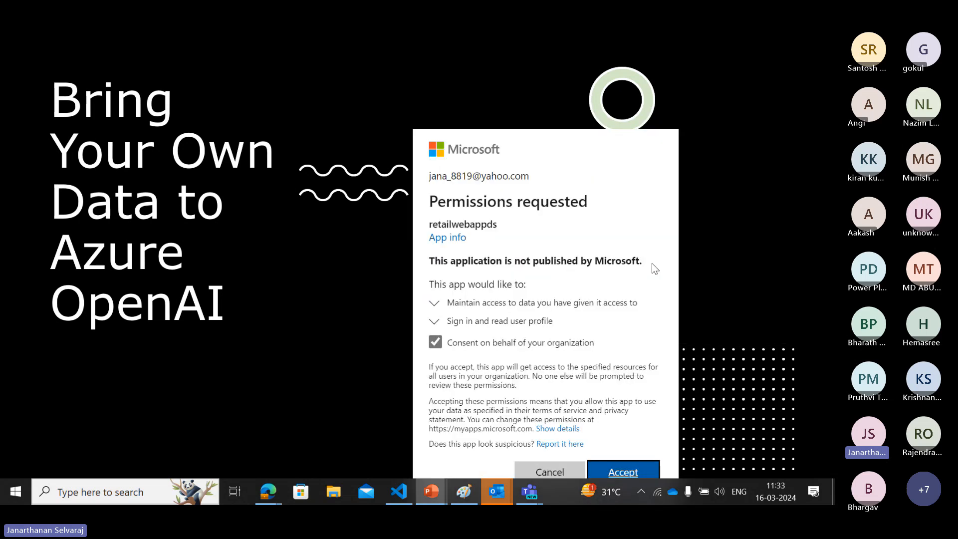
{"action": "key", "text": "Right"}
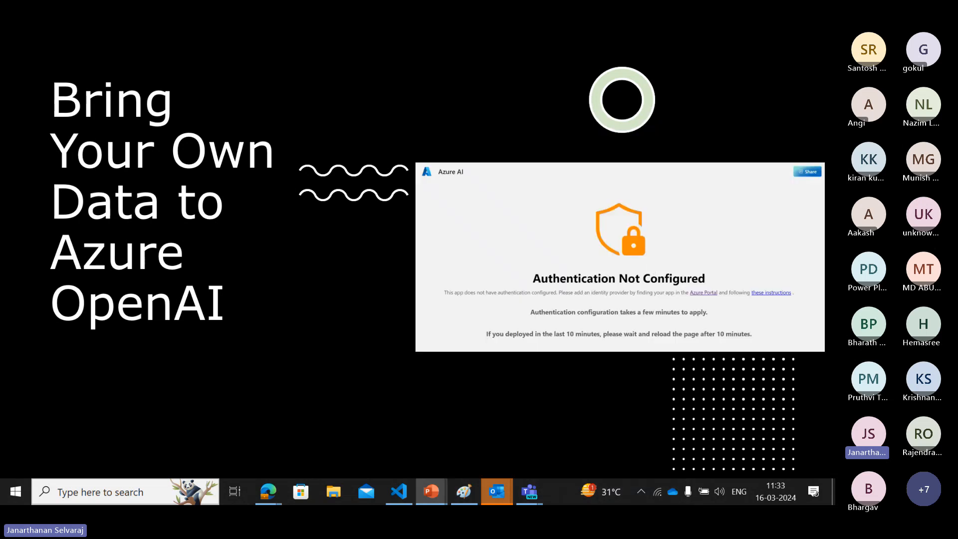
Revisit the permissions and authentication slides, show the Contoso web app example, and continue to the Responsible AI slide.
{"action": "key", "text": "Left"}
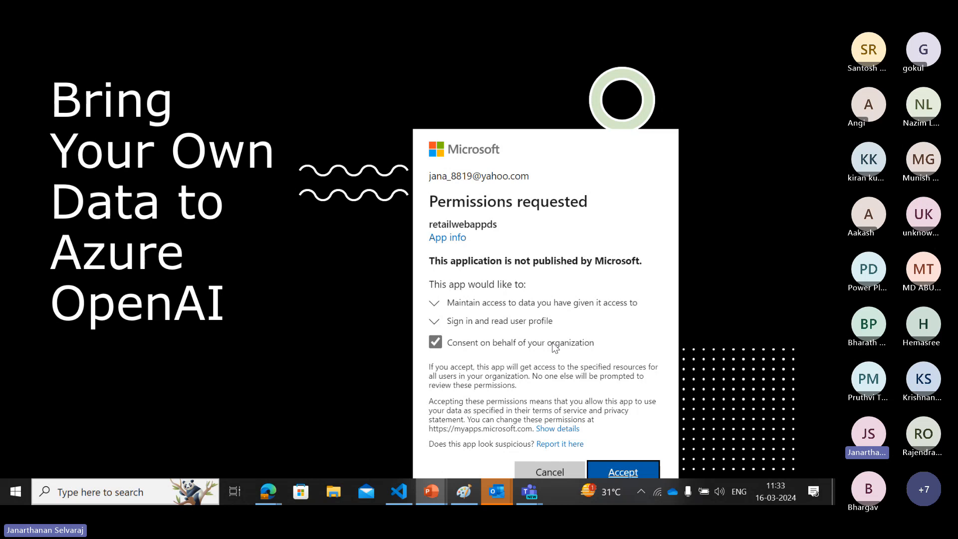
{"action": "key", "text": "Right"}
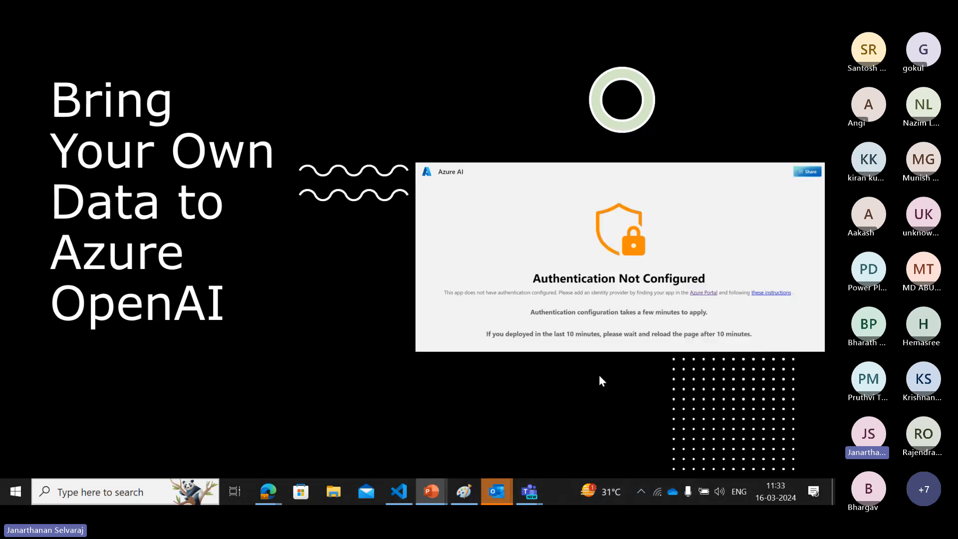
{"action": "key", "text": "Right"}
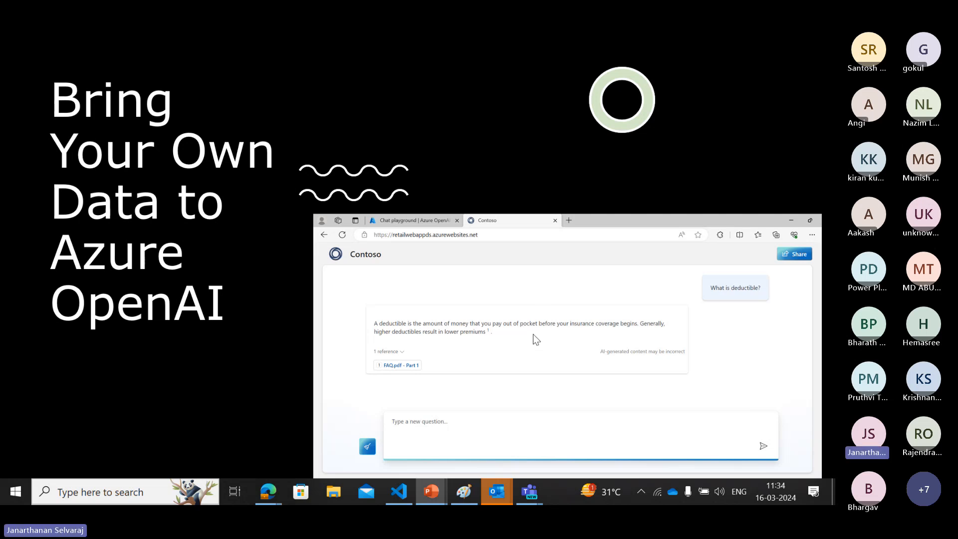
{"action": "key", "text": "Left"}
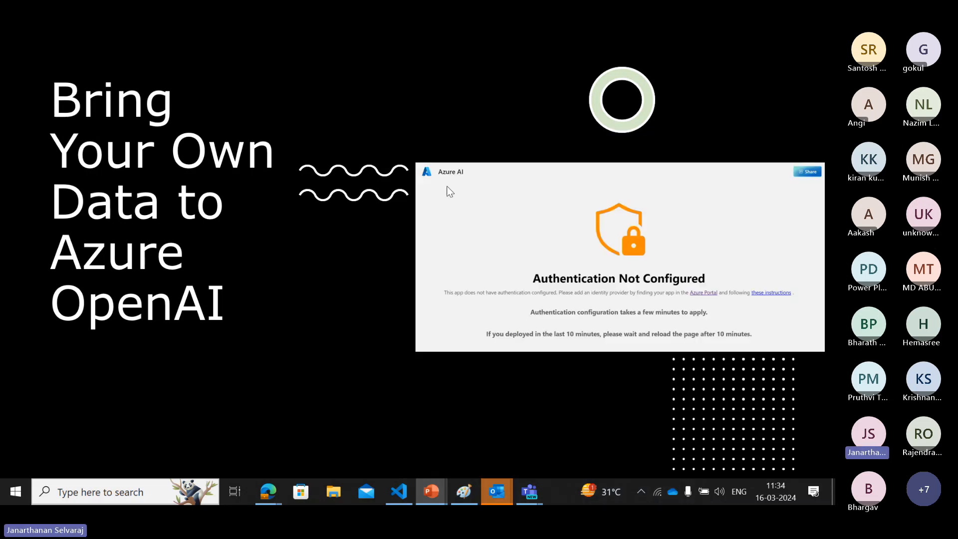
{"action": "key", "text": "Right"}
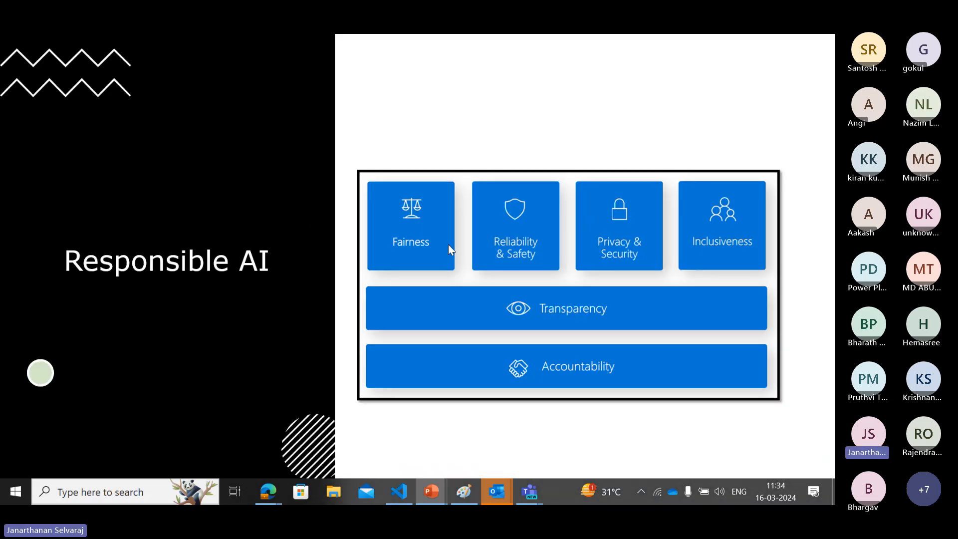
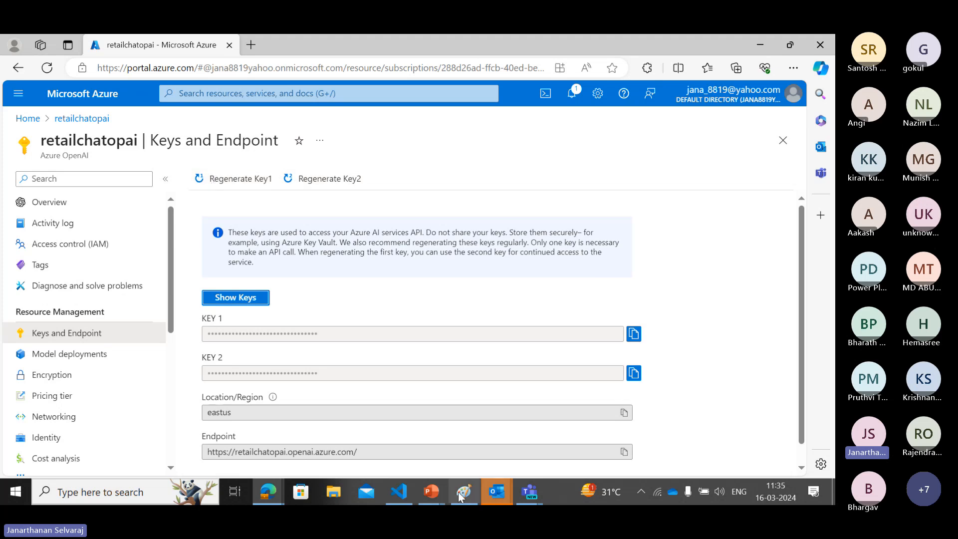
Return from the Azure portal to the PowerPoint slide show and advance past Responsible AI to the closing "Thank you" slide.
{"action": "mouse_move", "coordinate": [432, 492]}
{"action": "left_click", "coordinate": [482, 410]}
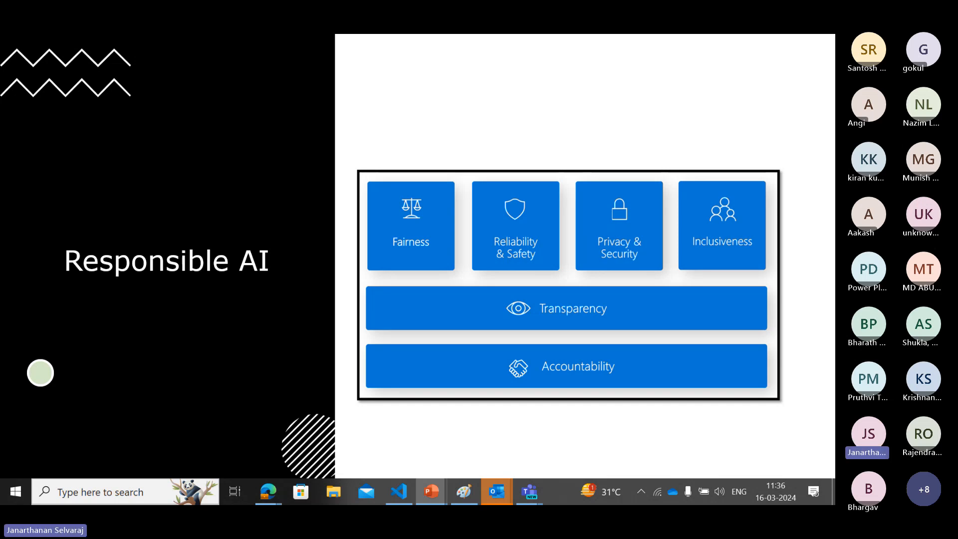
{"action": "key", "text": "Right"}
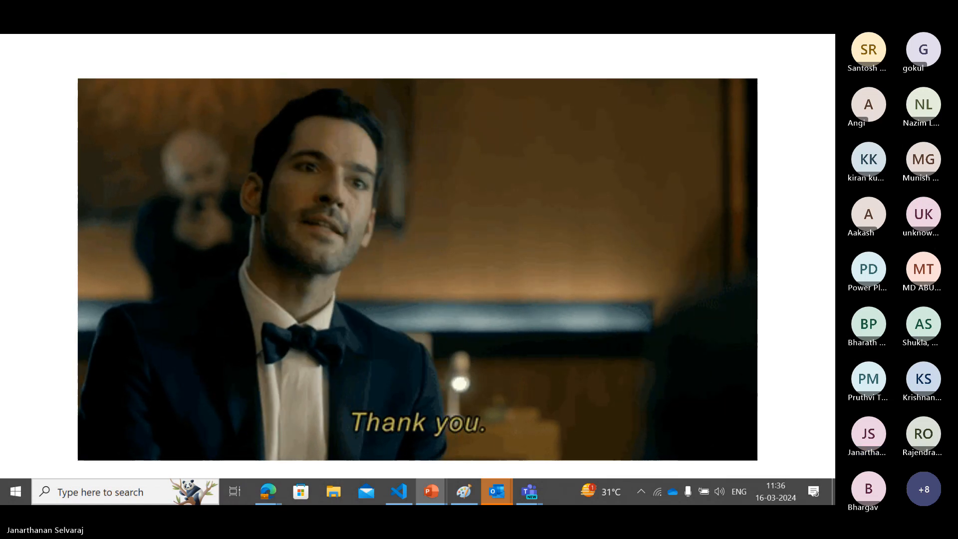
End the slide show, switch to the Global AI Bootcamp 2024 Teams meeting and open the meeting chat.
{"action": "key", "text": "Escape"}
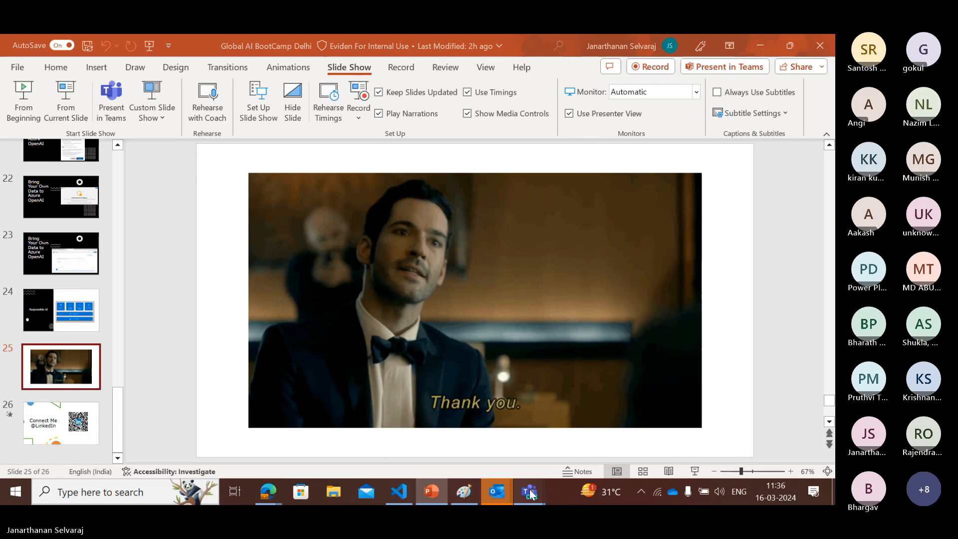
{"action": "mouse_move", "coordinate": [528, 488]}
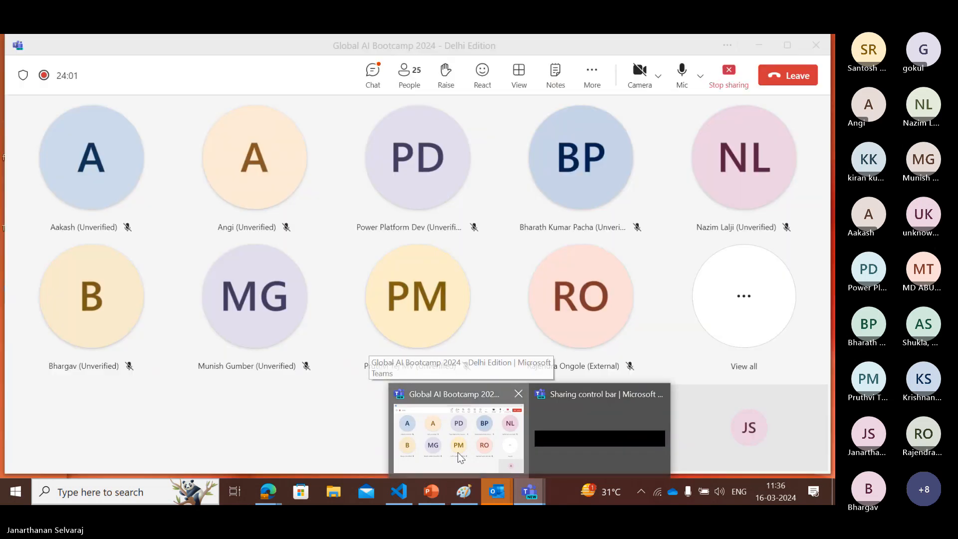
{"action": "left_click", "coordinate": [457, 452]}
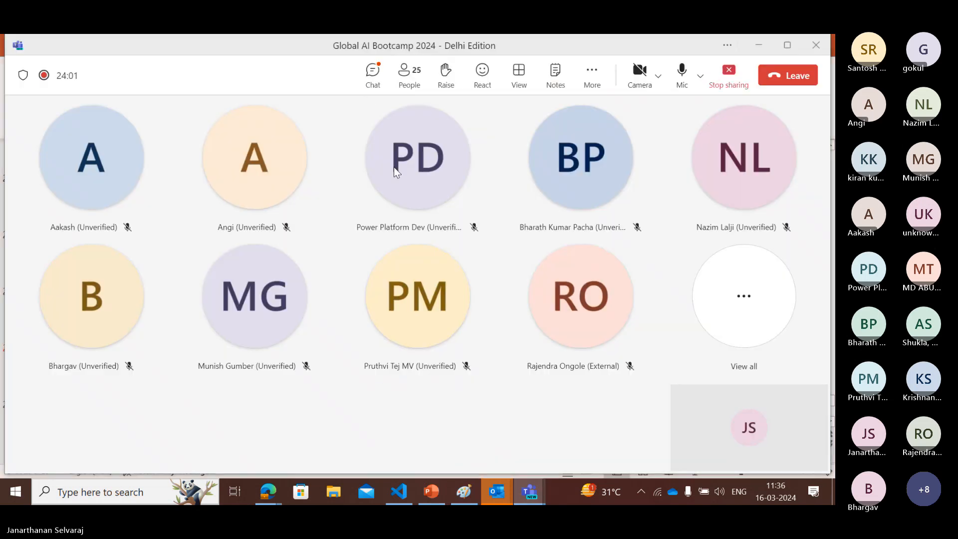
{"action": "left_click", "coordinate": [372, 86]}
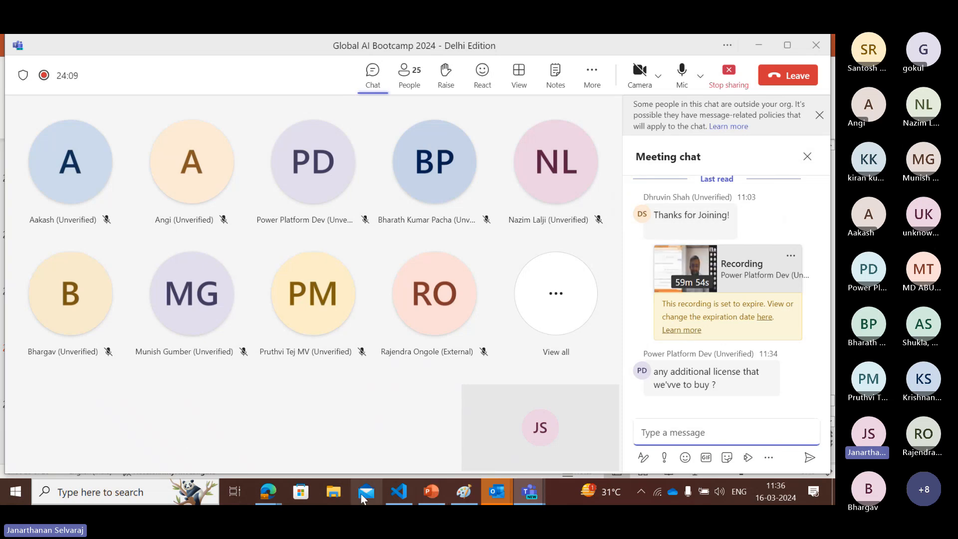
Switch to the Chat playground window in Edge and search the web for "azure openai request form" in a new tab.
{"action": "left_click", "coordinate": [267, 491]}
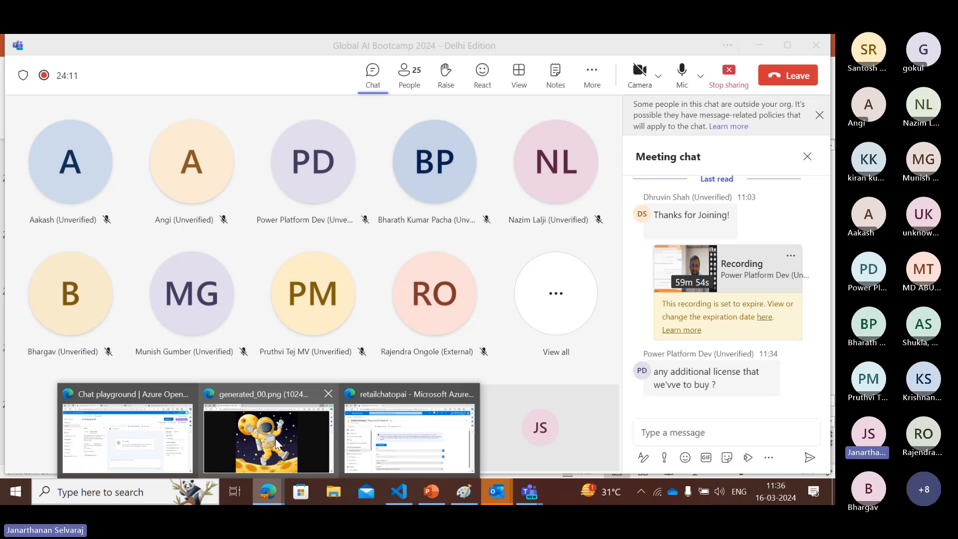
{"action": "left_click", "coordinate": [143, 443]}
{"action": "left_click", "coordinate": [707, 45]}
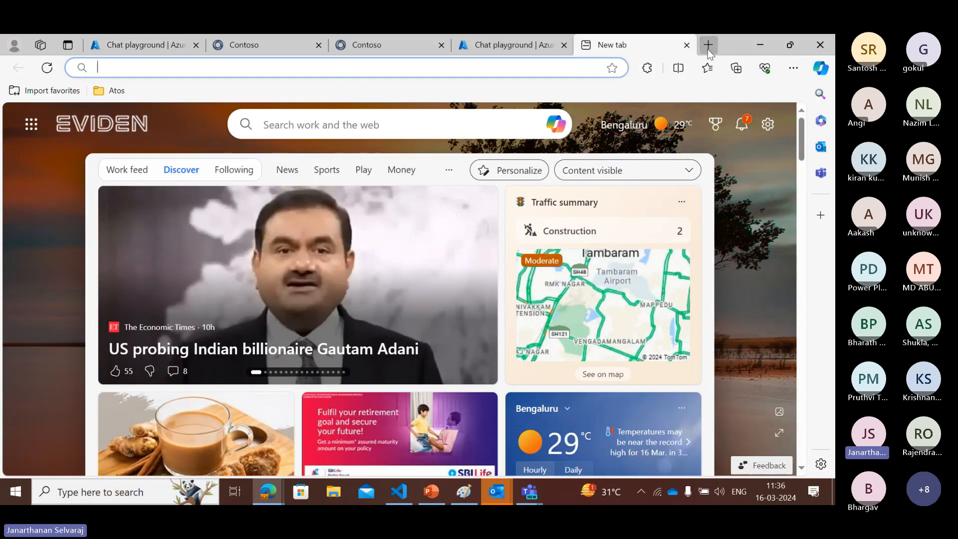
{"action": "type", "text": "azure openai a"}
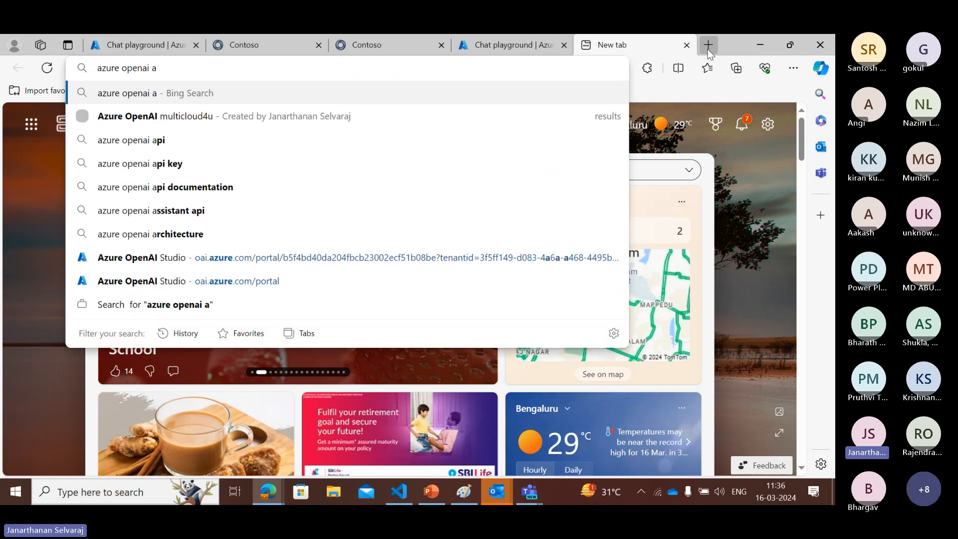
{"action": "key", "text": "BackSpace"}
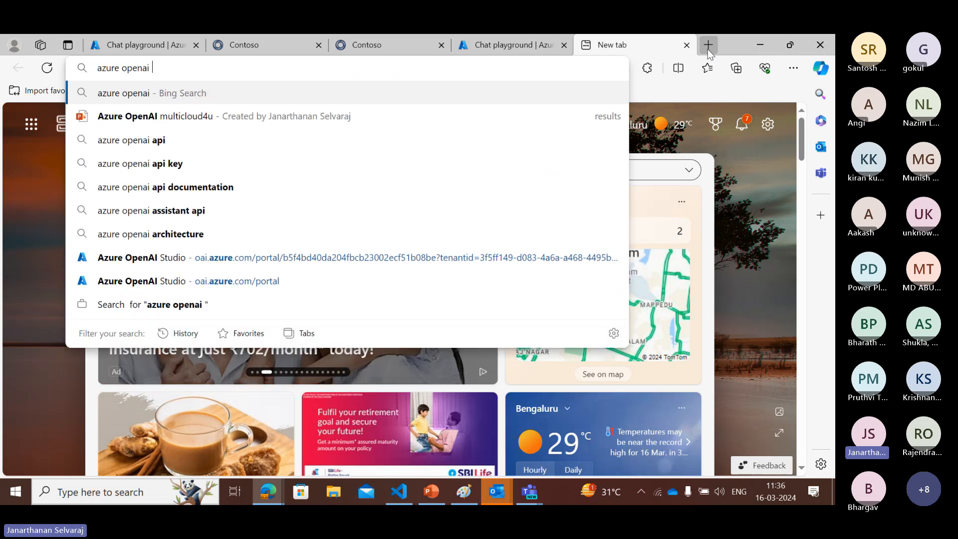
{"action": "type", "text": "request"}
{"action": "key", "text": "Return"}
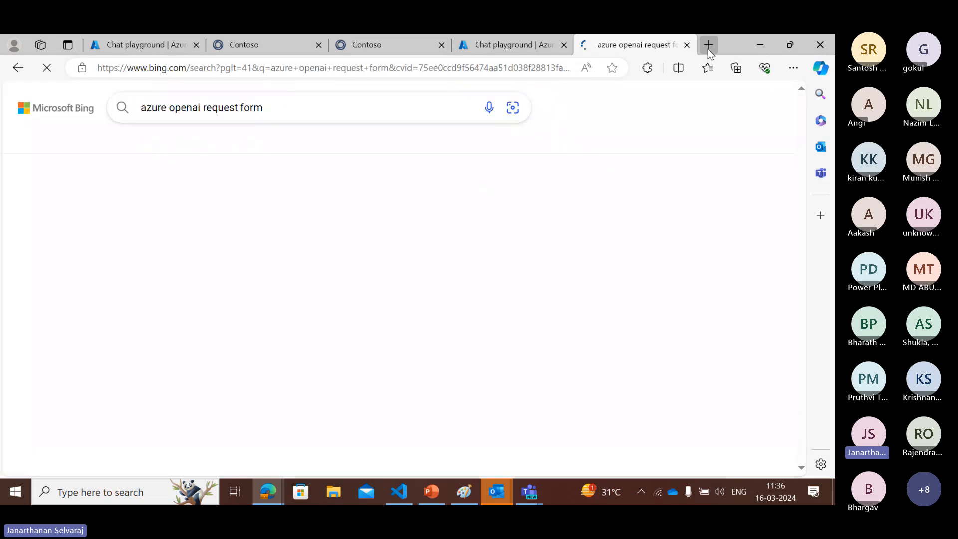
Open the "Limited access to Azure OpenAI Service" article and follow its registration process section in a new tab to the registration form.
{"action": "scroll", "coordinate": [220, 295], "scroll_direction": "down", "scroll_amount": 3}
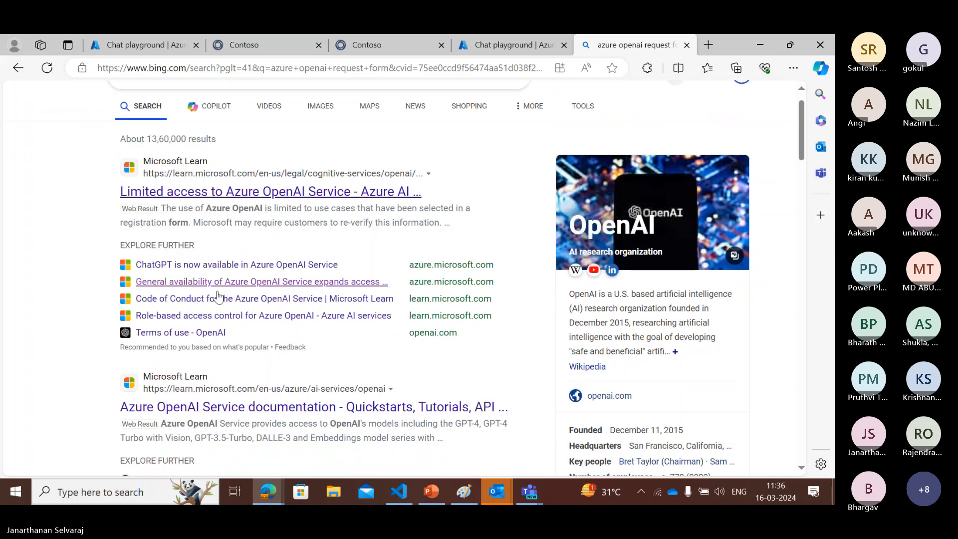
{"action": "scroll", "coordinate": [238, 230], "scroll_direction": "up", "scroll_amount": 3}
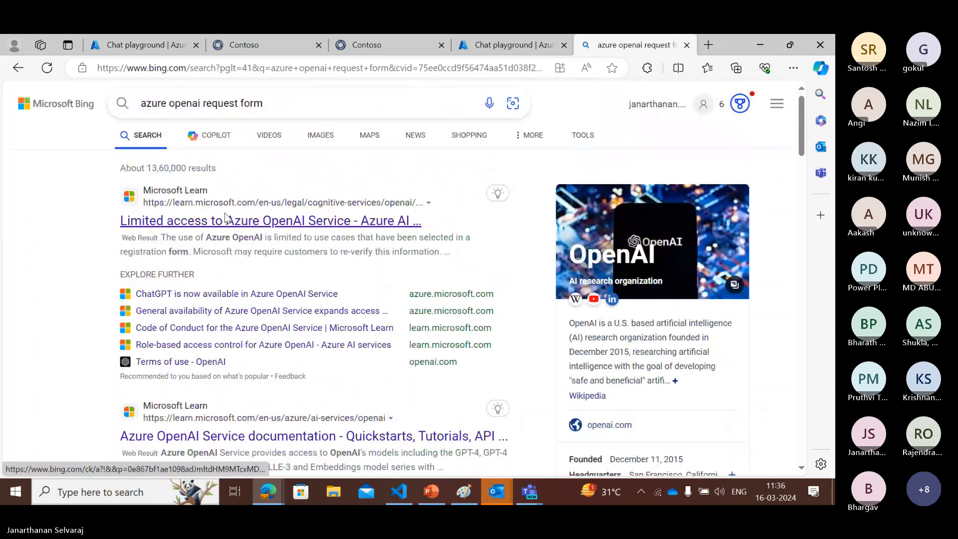
{"action": "left_click", "coordinate": [231, 223]}
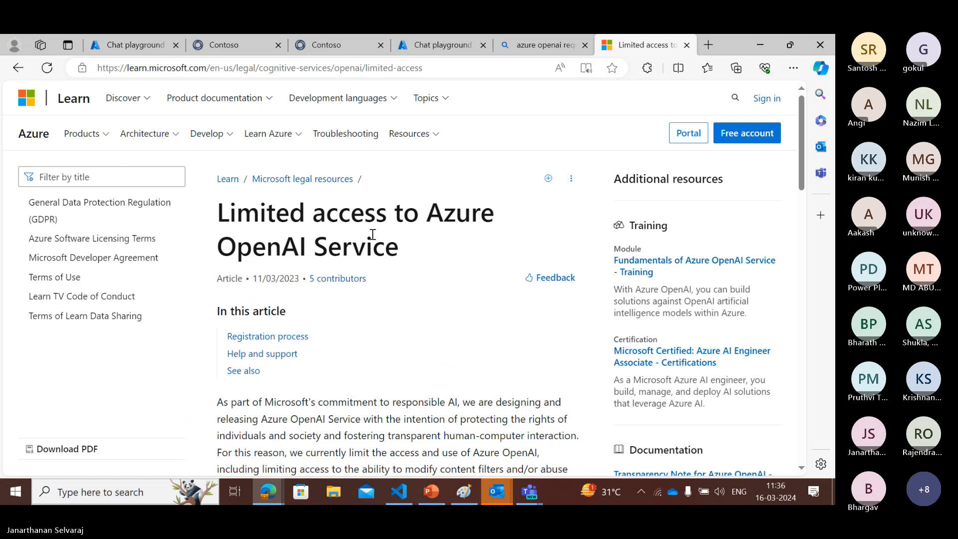
{"action": "scroll", "coordinate": [319, 319], "scroll_direction": "down", "scroll_amount": 1}
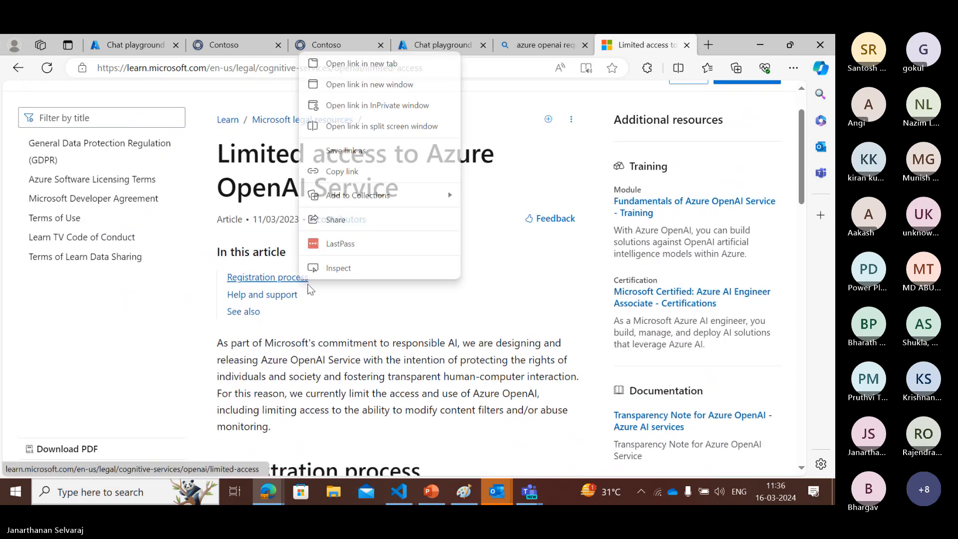
{"action": "right_click", "coordinate": [300, 278]}
{"action": "left_click", "coordinate": [355, 64]}
{"action": "left_click", "coordinate": [649, 44]}
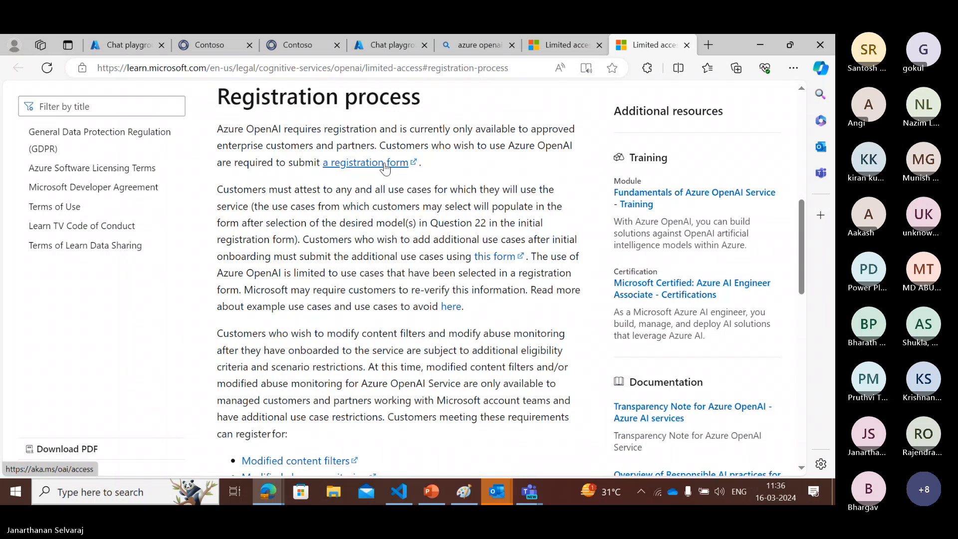
{"action": "left_click", "coordinate": [385, 168]}
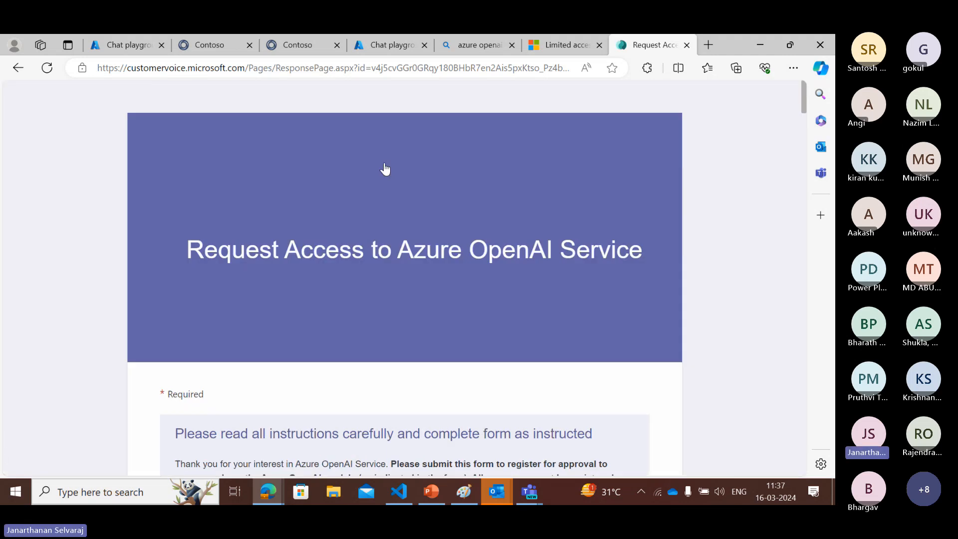
Examine the access request form from the instructions and subscription ID question through the company details to the requested service features.
{"action": "scroll", "coordinate": [384, 169], "scroll_direction": "down", "scroll_amount": 5}
{"action": "scroll", "coordinate": [384, 169], "scroll_direction": "up", "scroll_amount": 4}
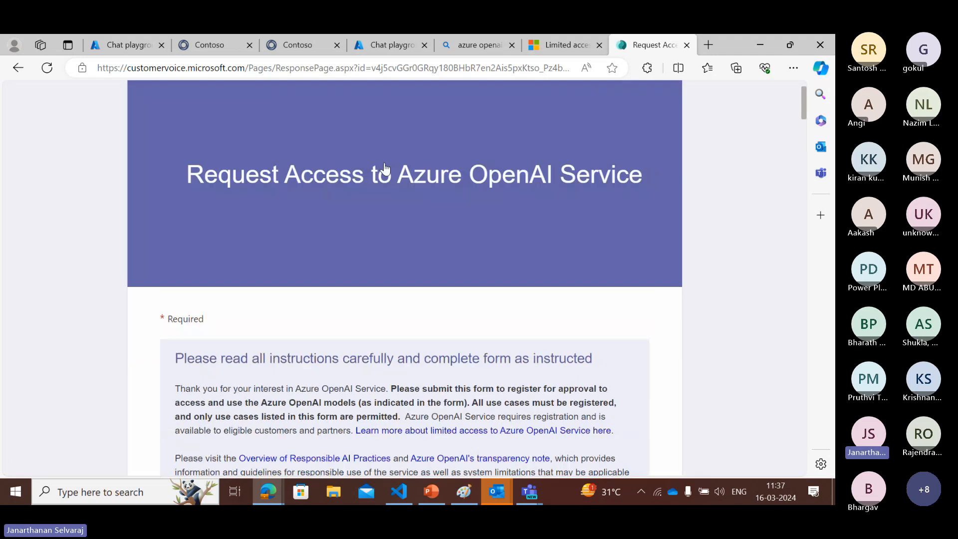
{"action": "scroll", "coordinate": [385, 168], "scroll_direction": "down", "scroll_amount": 12}
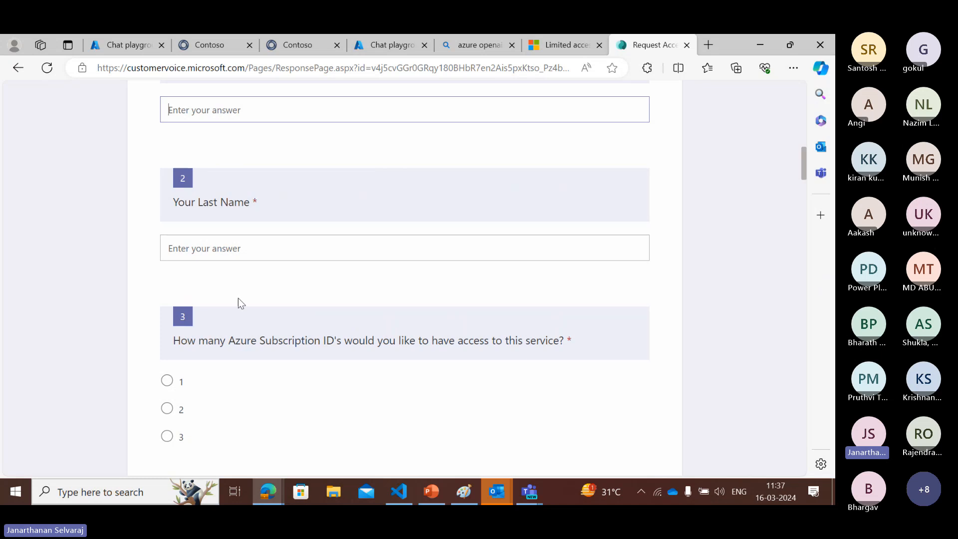
{"action": "scroll", "coordinate": [238, 298], "scroll_direction": "down", "scroll_amount": 2}
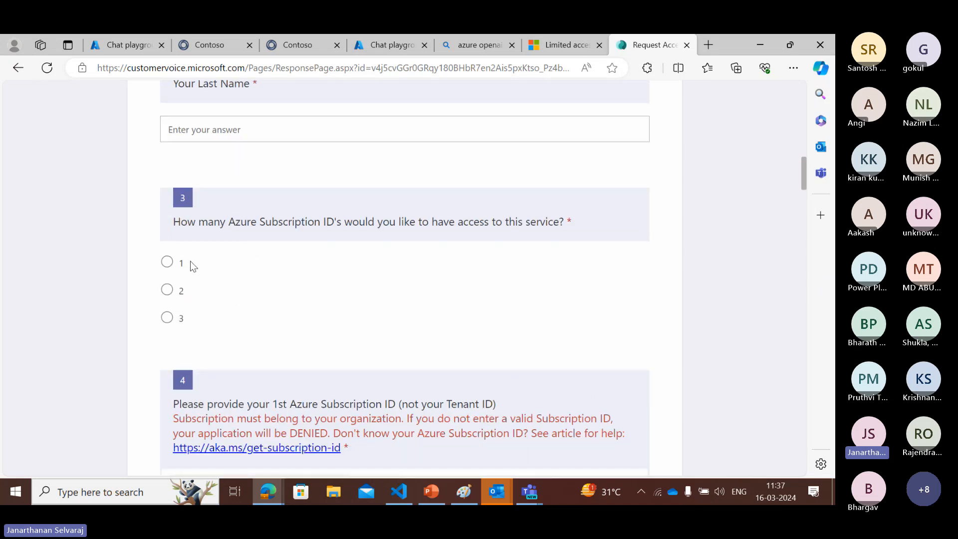
{"action": "scroll", "coordinate": [169, 266], "scroll_direction": "down", "scroll_amount": 5}
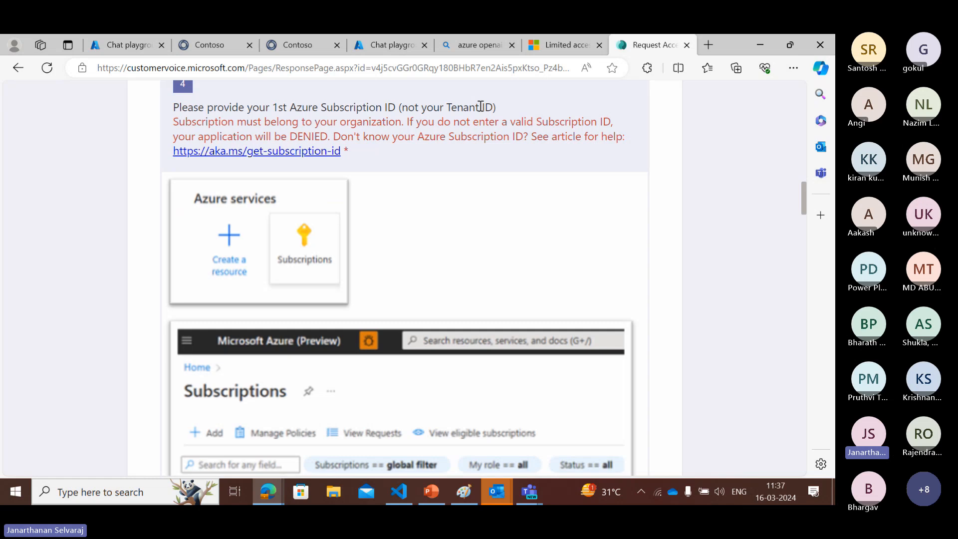
{"action": "scroll", "coordinate": [490, 233], "scroll_direction": "down", "scroll_amount": 3}
{"action": "scroll", "coordinate": [490, 233], "scroll_direction": "down", "scroll_amount": 2}
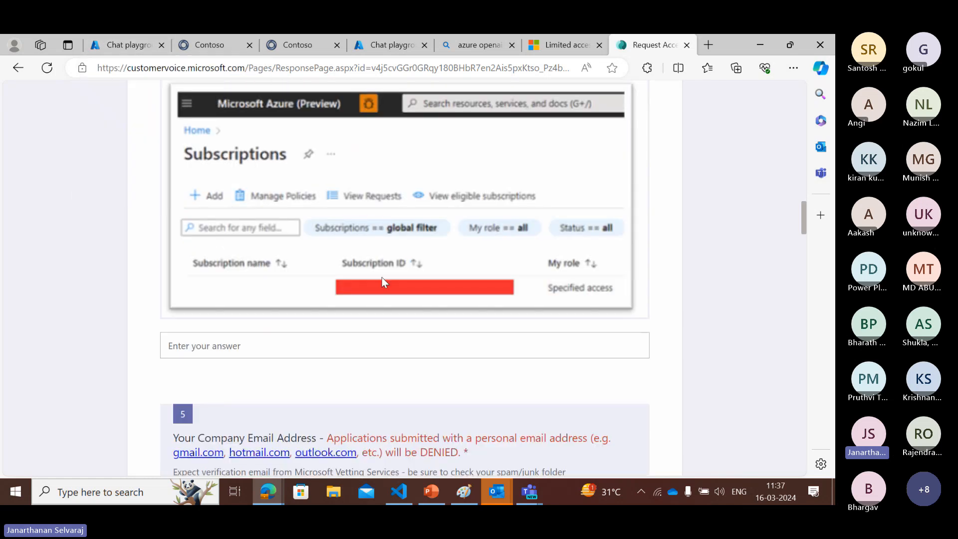
{"action": "scroll", "coordinate": [393, 348], "scroll_direction": "down", "scroll_amount": 5}
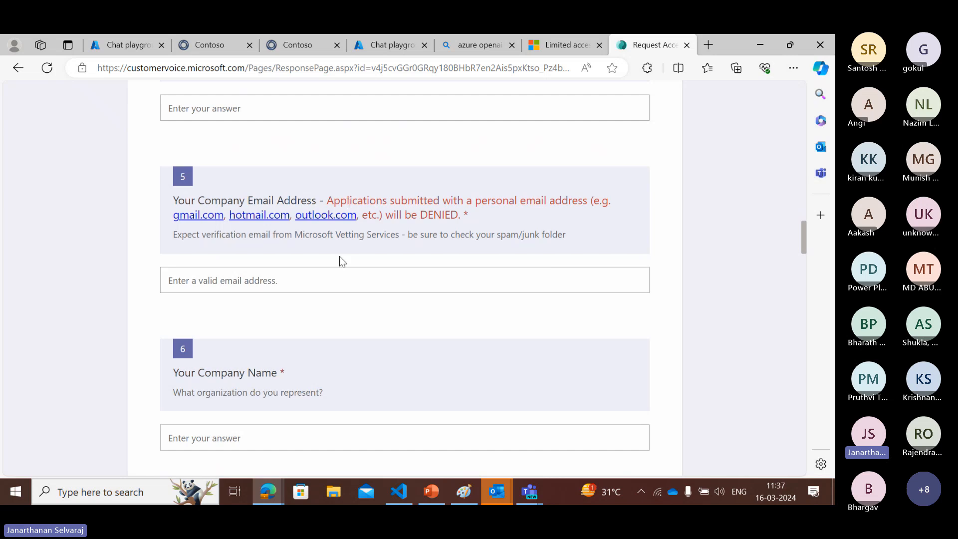
{"action": "scroll", "coordinate": [396, 288], "scroll_direction": "down", "scroll_amount": 3}
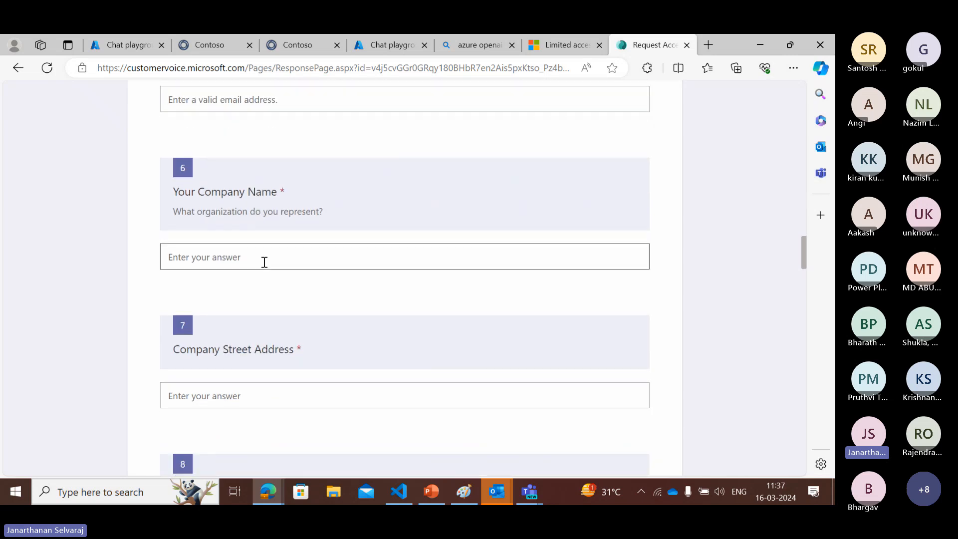
{"action": "scroll", "coordinate": [264, 261], "scroll_direction": "down", "scroll_amount": 4}
{"action": "scroll", "coordinate": [266, 270], "scroll_direction": "down", "scroll_amount": 3}
{"action": "scroll", "coordinate": [307, 382], "scroll_direction": "down", "scroll_amount": 15}
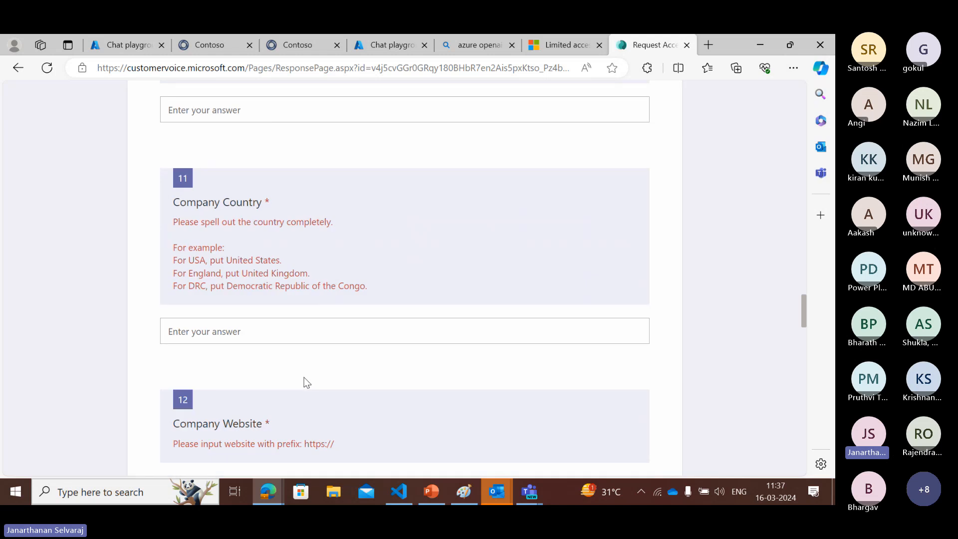
{"action": "scroll", "coordinate": [303, 377], "scroll_direction": "down", "scroll_amount": 5}
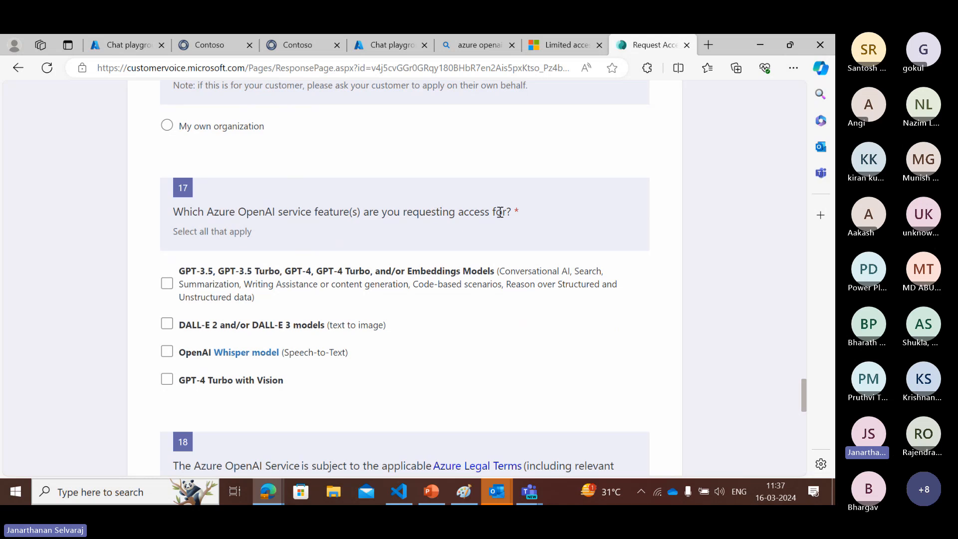
Select the GPT-3.5/GPT-4/Embeddings models feature and the chat interaction, chat creation and code generation use cases.
{"action": "left_click", "coordinate": [167, 295]}
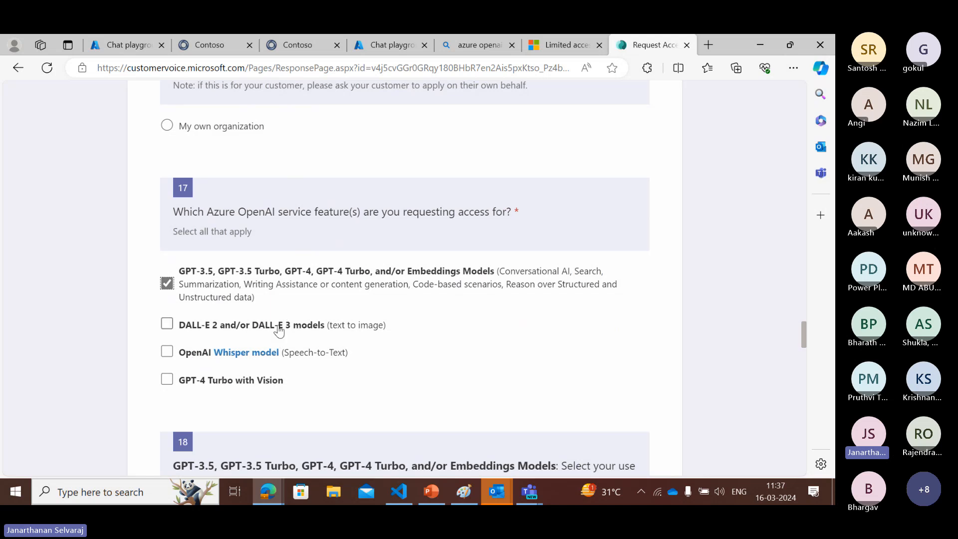
{"action": "scroll", "coordinate": [278, 331], "scroll_direction": "down", "scroll_amount": 2}
{"action": "scroll", "coordinate": [279, 331], "scroll_direction": "down", "scroll_amount": 1}
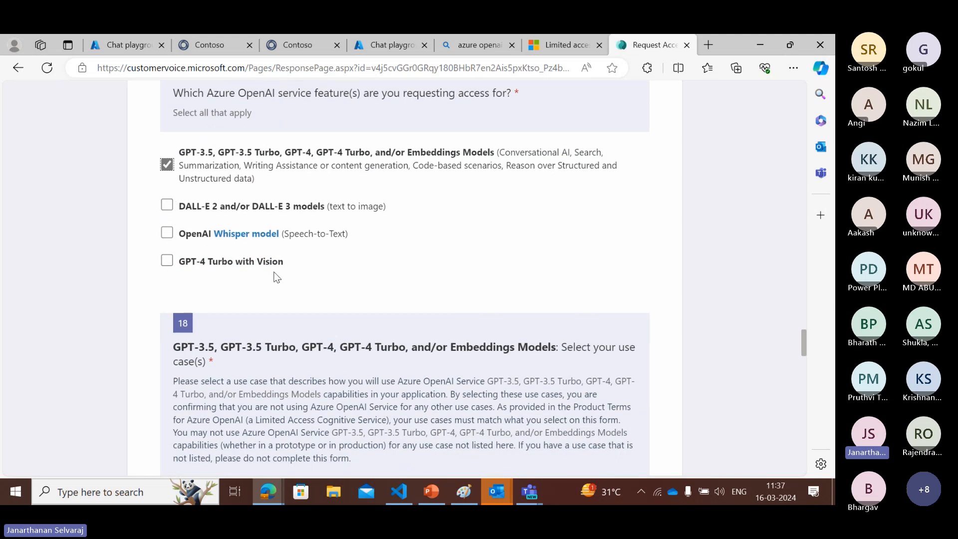
{"action": "scroll", "coordinate": [277, 278], "scroll_direction": "down", "scroll_amount": 12}
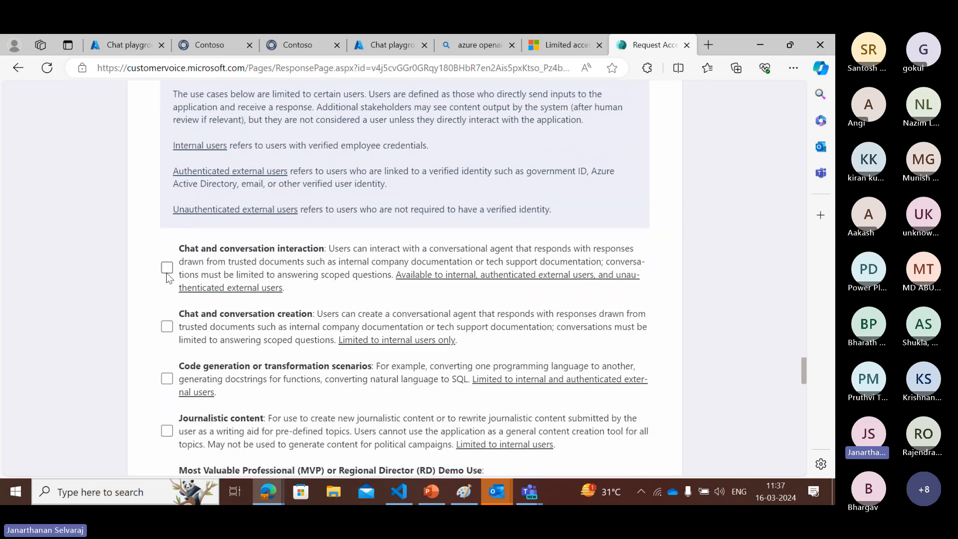
{"action": "left_click", "coordinate": [168, 269]}
{"action": "left_click", "coordinate": [167, 328]}
{"action": "left_click", "coordinate": [167, 380]}
Review the remaining use cases, the legal terms and the data processing attestation down to the form's submission area.
{"action": "scroll", "coordinate": [168, 384], "scroll_direction": "down", "scroll_amount": 2}
{"action": "scroll", "coordinate": [167, 385], "scroll_direction": "down", "scroll_amount": 3}
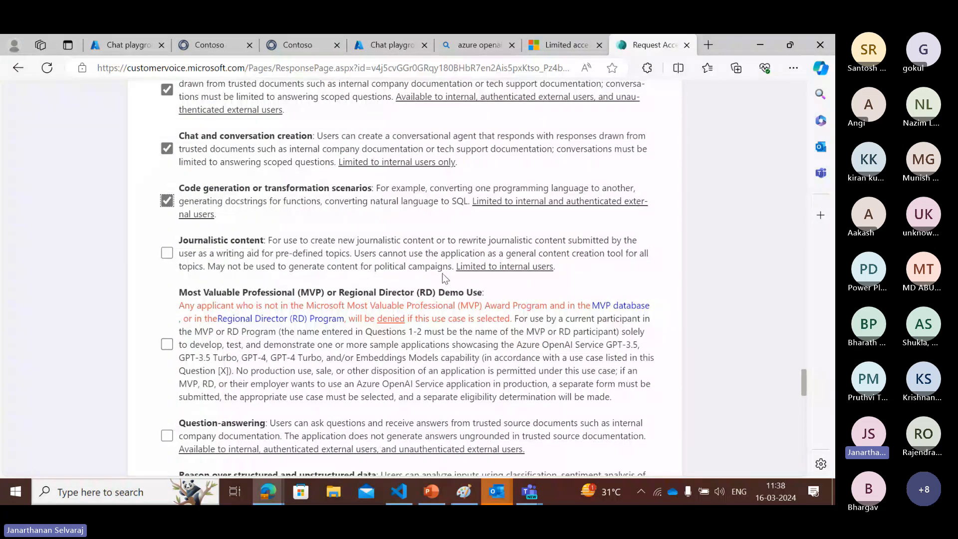
{"action": "scroll", "coordinate": [203, 344], "scroll_direction": "down", "scroll_amount": 5}
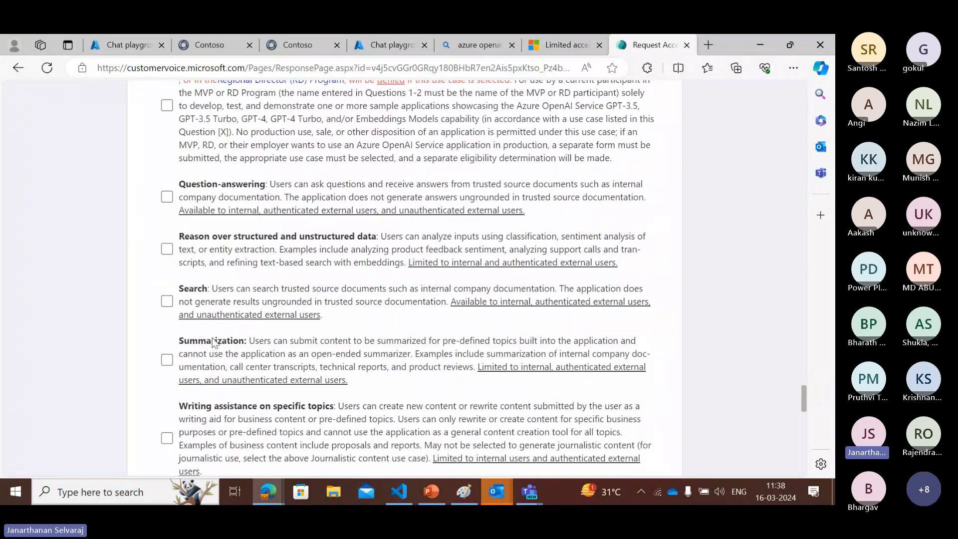
{"action": "scroll", "coordinate": [211, 342], "scroll_direction": "down", "scroll_amount": 11}
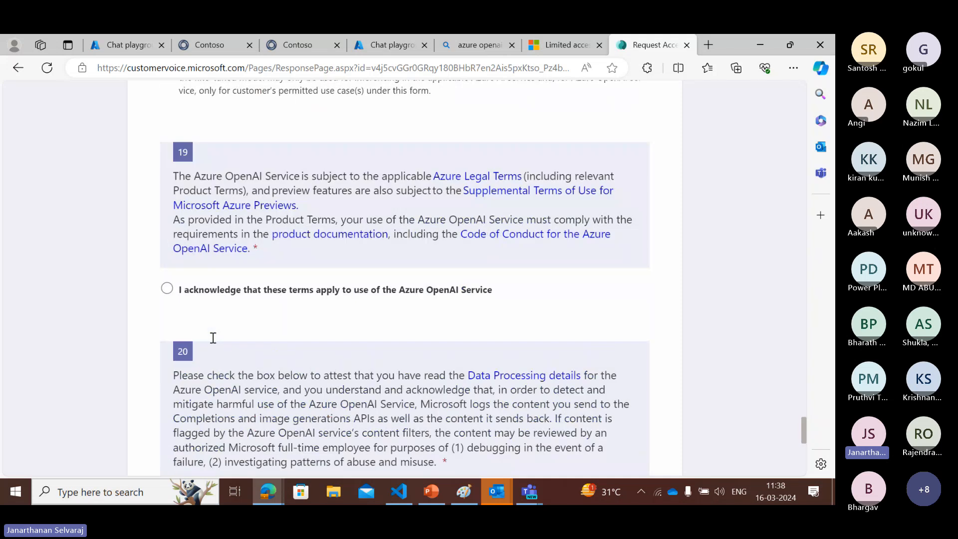
{"action": "scroll", "coordinate": [172, 297], "scroll_direction": "down", "scroll_amount": 4}
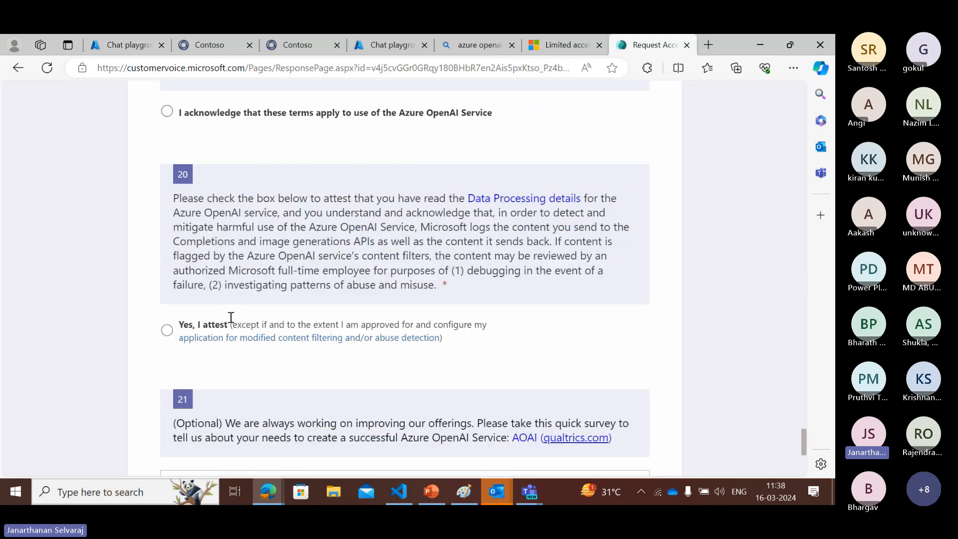
{"action": "scroll", "coordinate": [214, 385], "scroll_direction": "down", "scroll_amount": 4}
{"action": "left_click", "coordinate": [228, 381]}
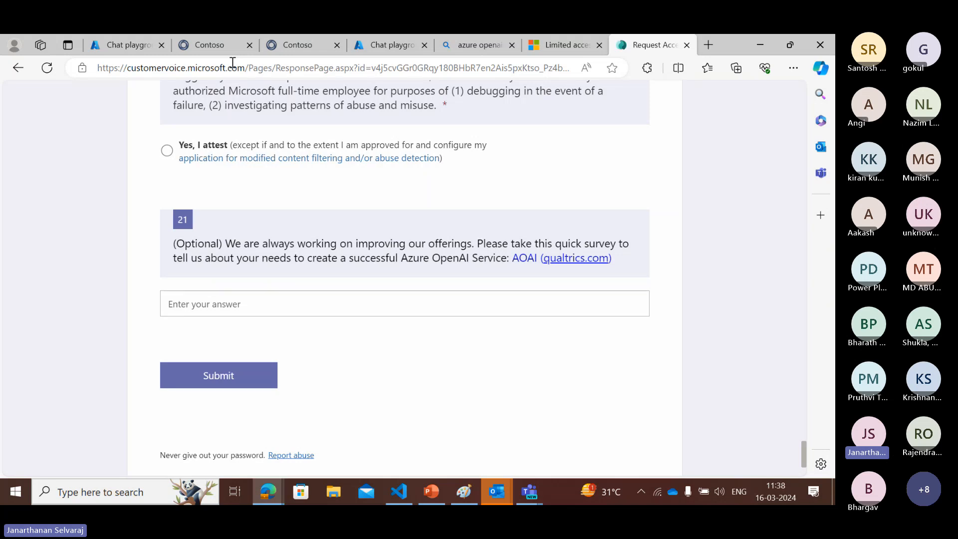
Close the access request form, discarding its answers, and return to the registration process section of the limited access article.
{"action": "left_click", "coordinate": [686, 45]}
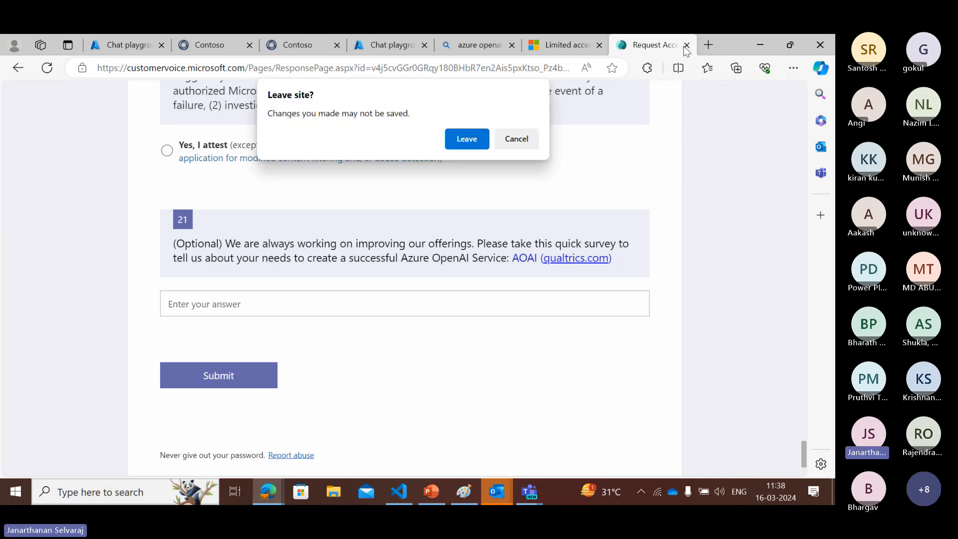
{"action": "left_click", "coordinate": [474, 137]}
{"action": "scroll", "coordinate": [460, 328], "scroll_direction": "down", "scroll_amount": 3}
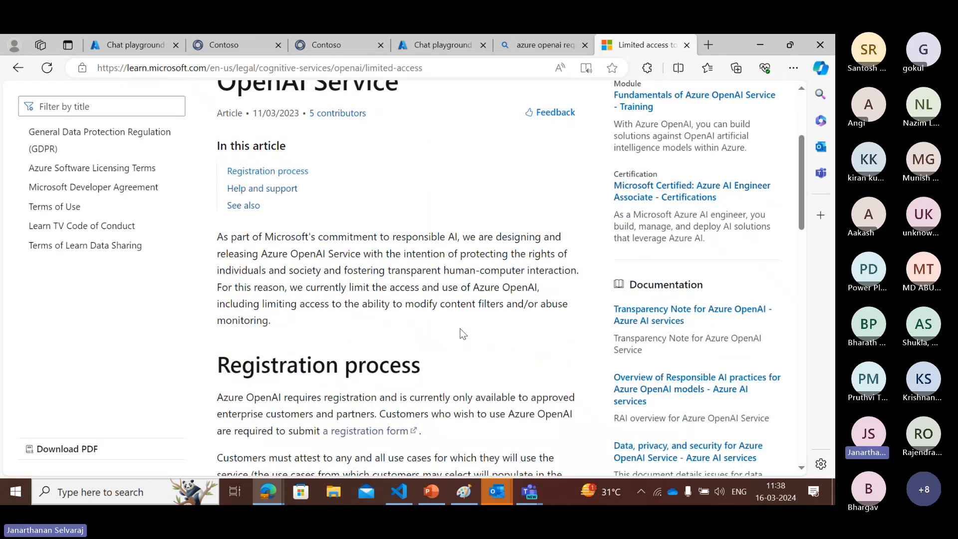
{"action": "scroll", "coordinate": [460, 329], "scroll_direction": "down", "scroll_amount": 3}
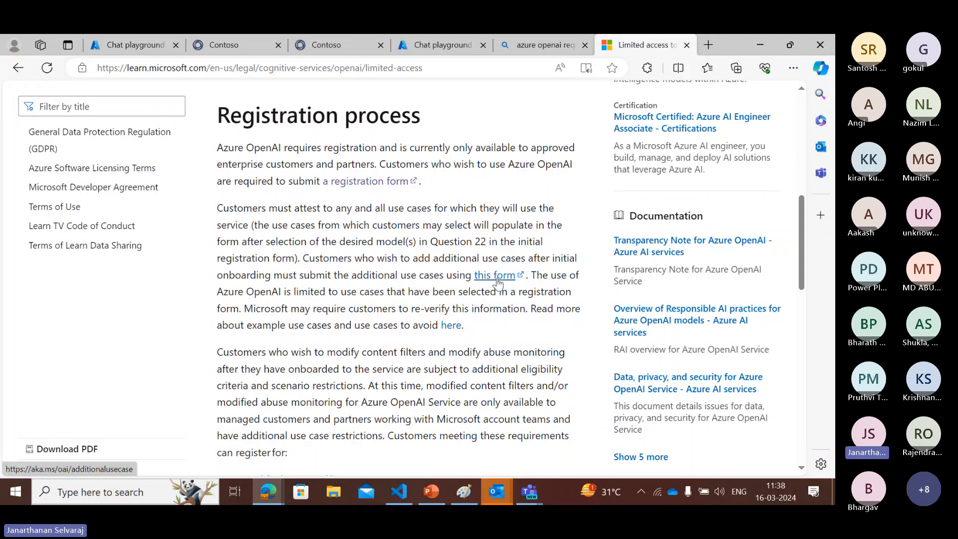
Open the form for adding use cases after onboarding and review it from its title to the onboarding question.
{"action": "left_click", "coordinate": [497, 282]}
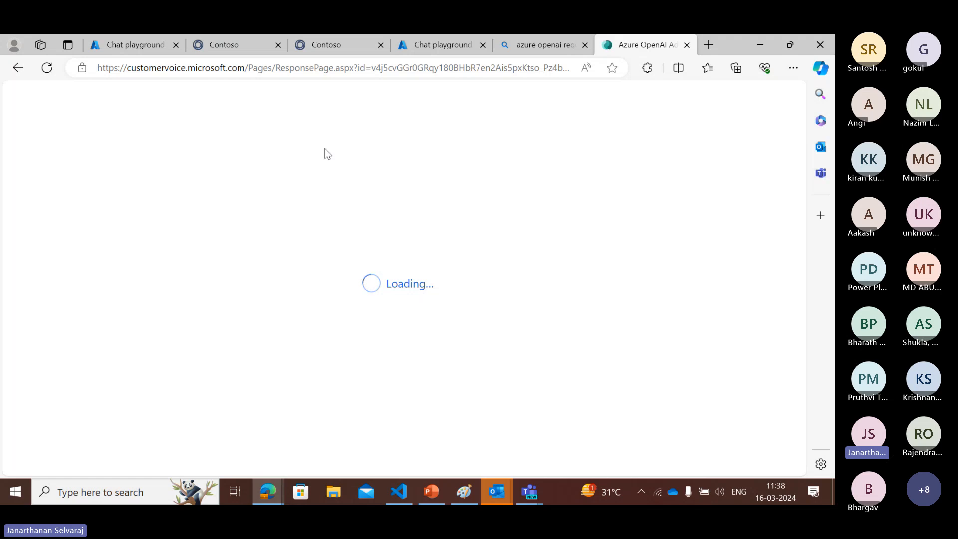
{"action": "scroll", "coordinate": [347, 379], "scroll_direction": "down", "scroll_amount": 4}
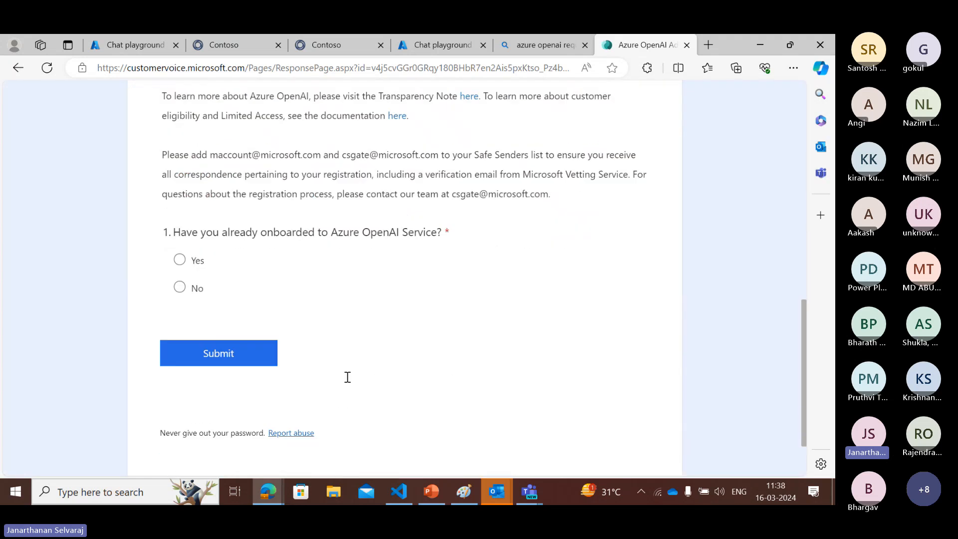
{"action": "scroll", "coordinate": [274, 336], "scroll_direction": "up", "scroll_amount": 10}
{"action": "scroll", "coordinate": [387, 374], "scroll_direction": "down", "scroll_amount": 3}
{"action": "scroll", "coordinate": [391, 189], "scroll_direction": "up", "scroll_amount": 3}
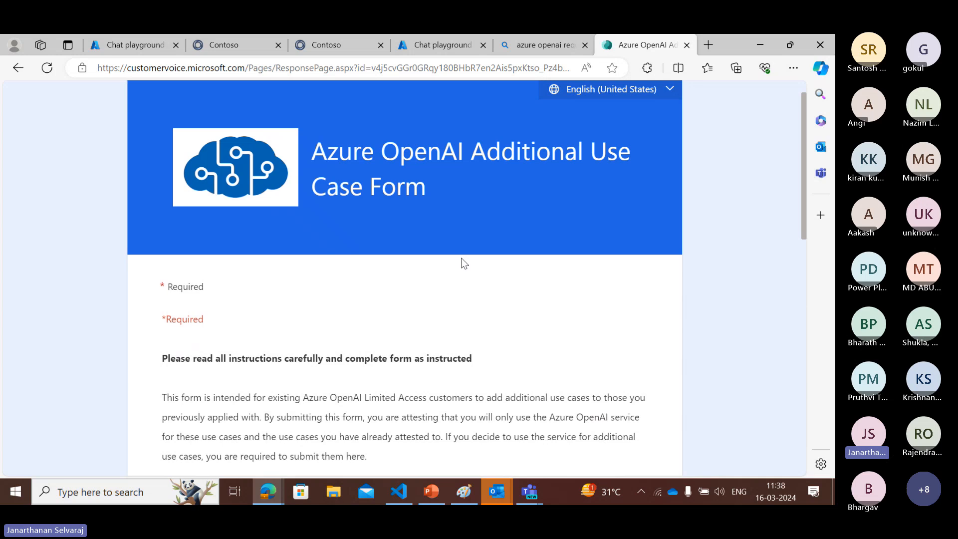
{"action": "scroll", "coordinate": [462, 260], "scroll_direction": "down", "scroll_amount": 10}
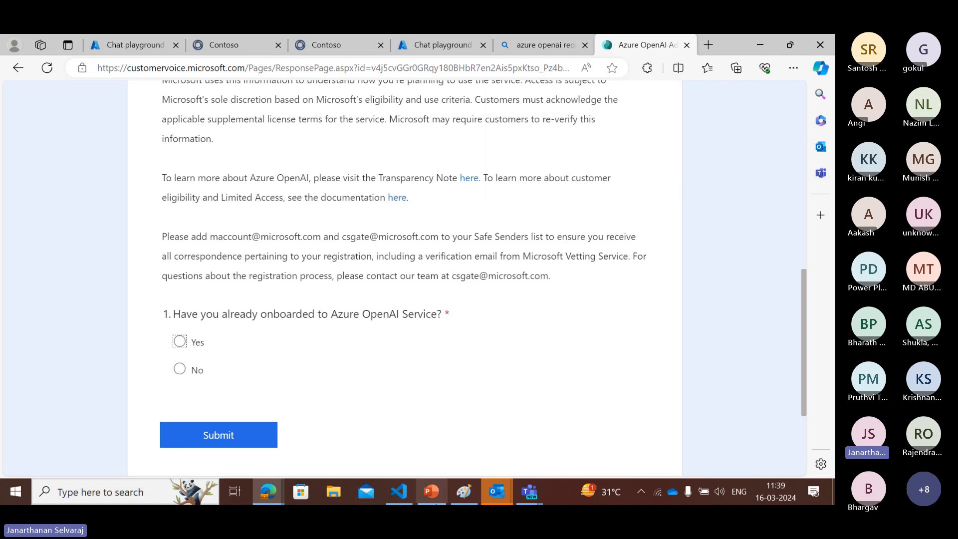
Switch to the Global AI Bootcamp meeting window in Microsoft Teams and turn the camera on.
{"action": "mouse_move", "coordinate": [175, 34]}
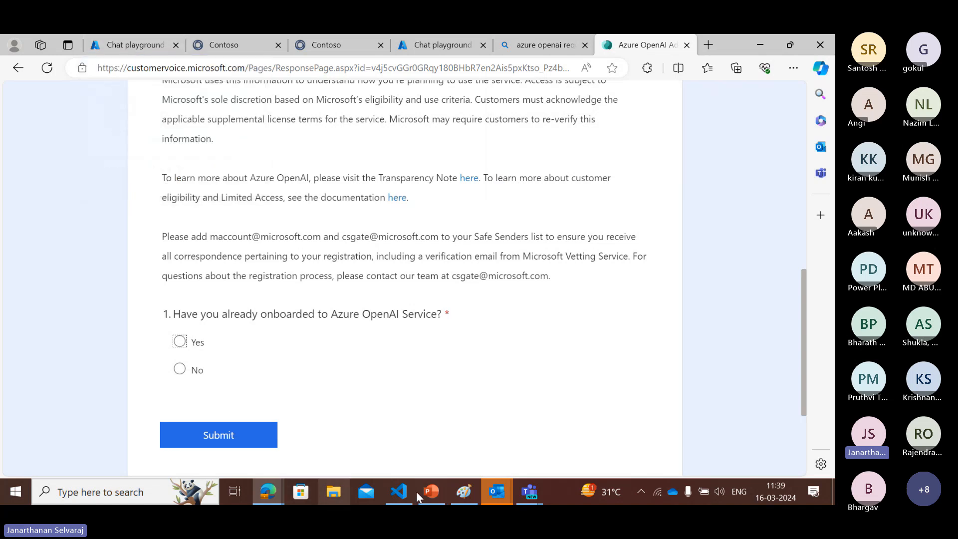
{"action": "mouse_move", "coordinate": [528, 488]}
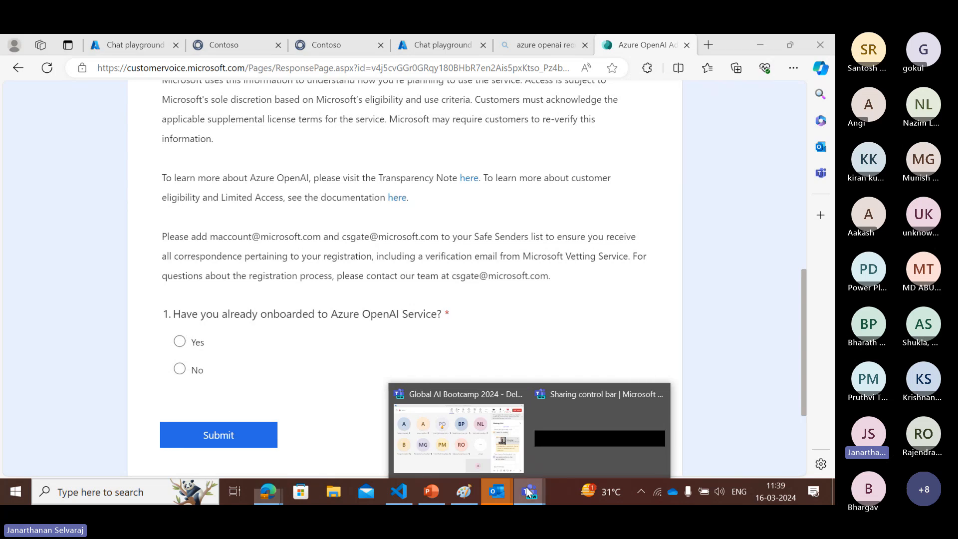
{"action": "left_click", "coordinate": [446, 430]}
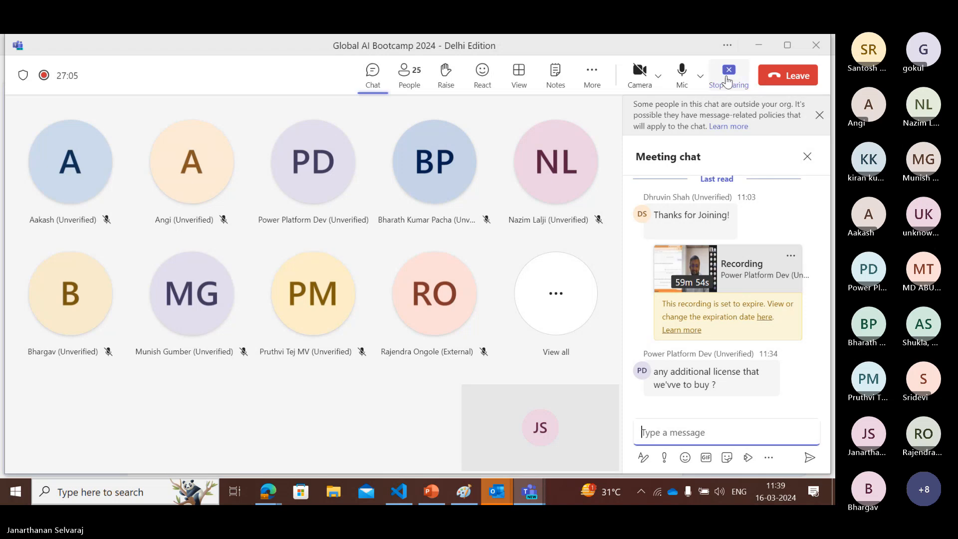
{"action": "left_click", "coordinate": [636, 87]}
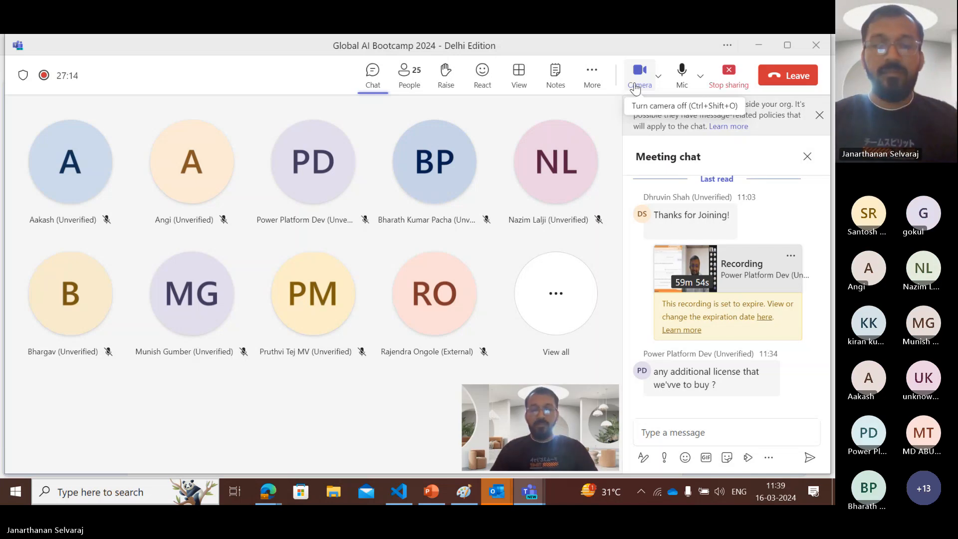
{"action": "key", "text": "super"}
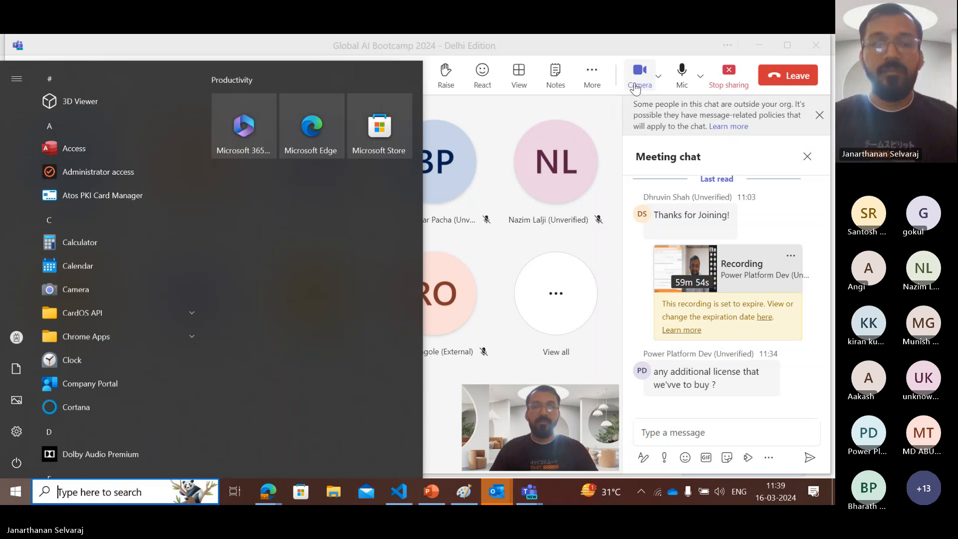
{"action": "key", "text": "super"}
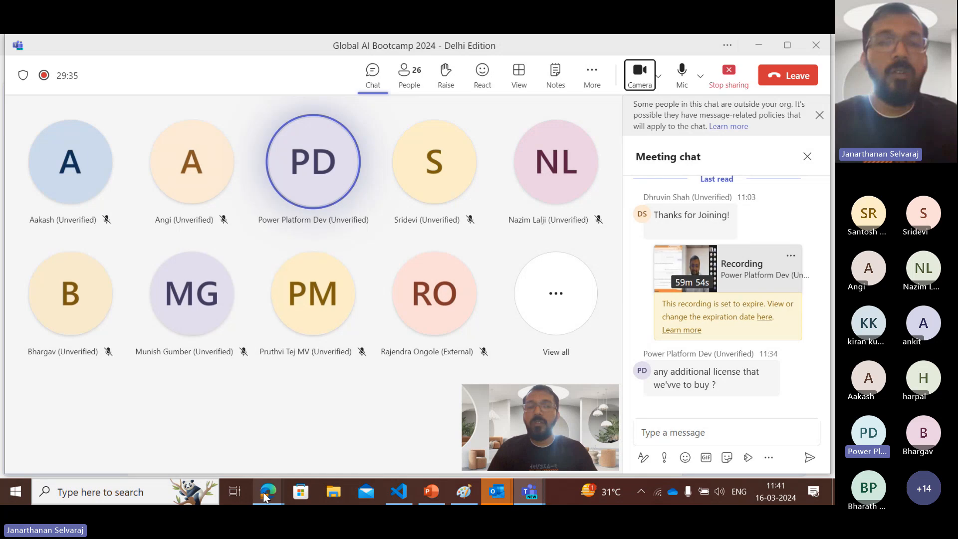
Switch back to Microsoft Edge, close the window with the generated astronaut image, and bring up the additional use case form window.
{"action": "mouse_move", "coordinate": [262, 492]}
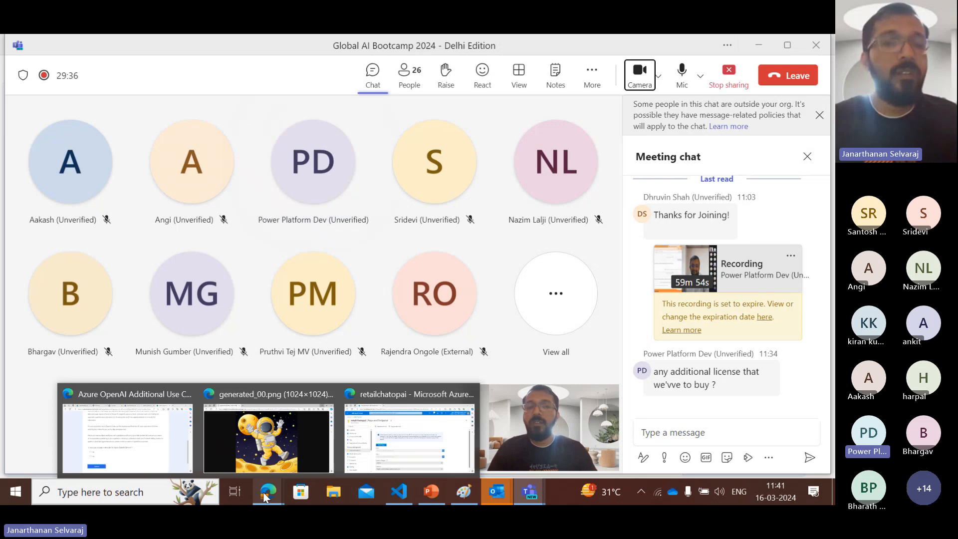
{"action": "left_click", "coordinate": [384, 438]}
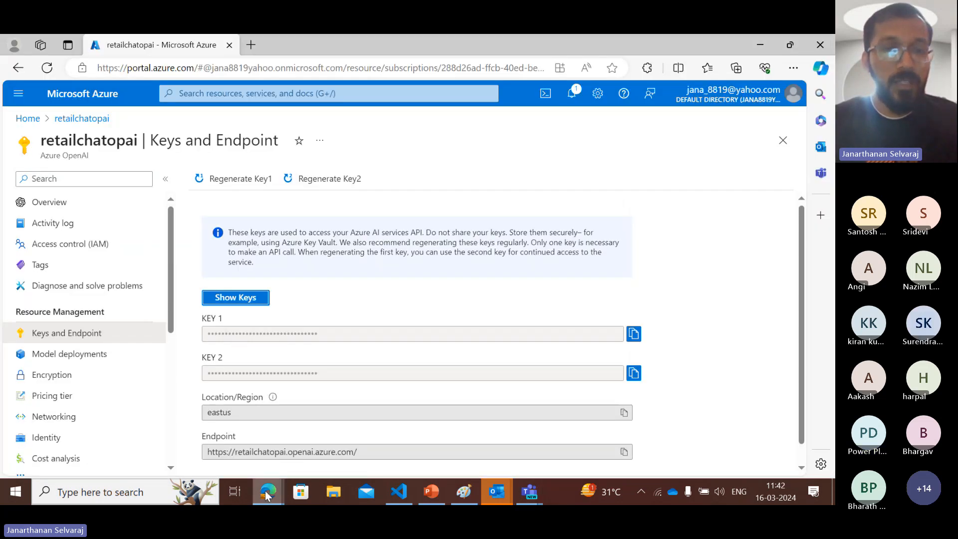
{"action": "mouse_move", "coordinate": [276, 494]}
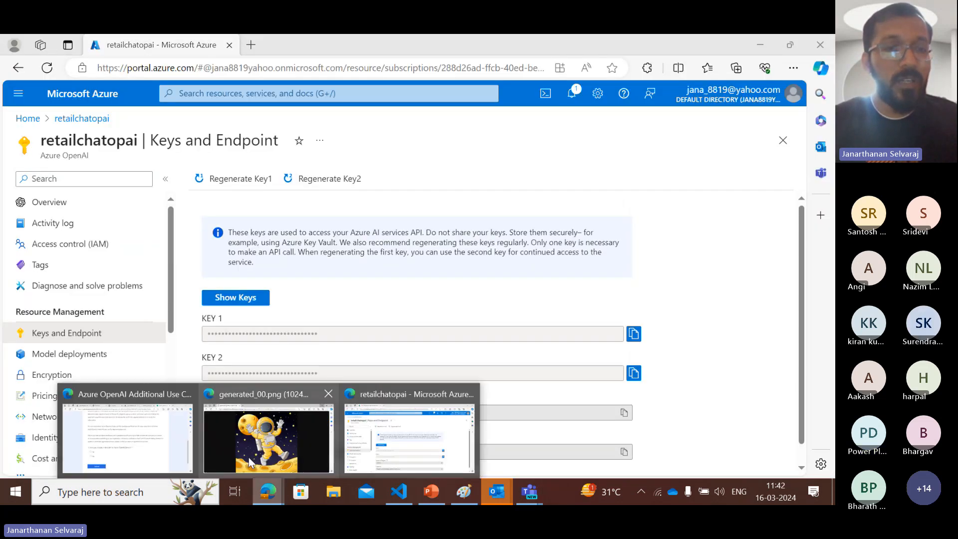
{"action": "left_click", "coordinate": [195, 437]}
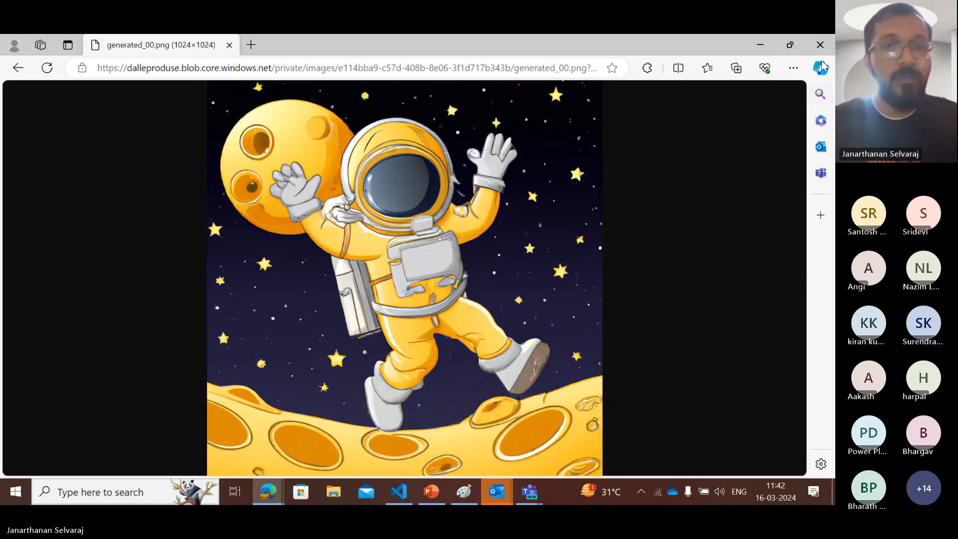
{"action": "left_click", "coordinate": [760, 45]}
{"action": "mouse_move", "coordinate": [264, 503]}
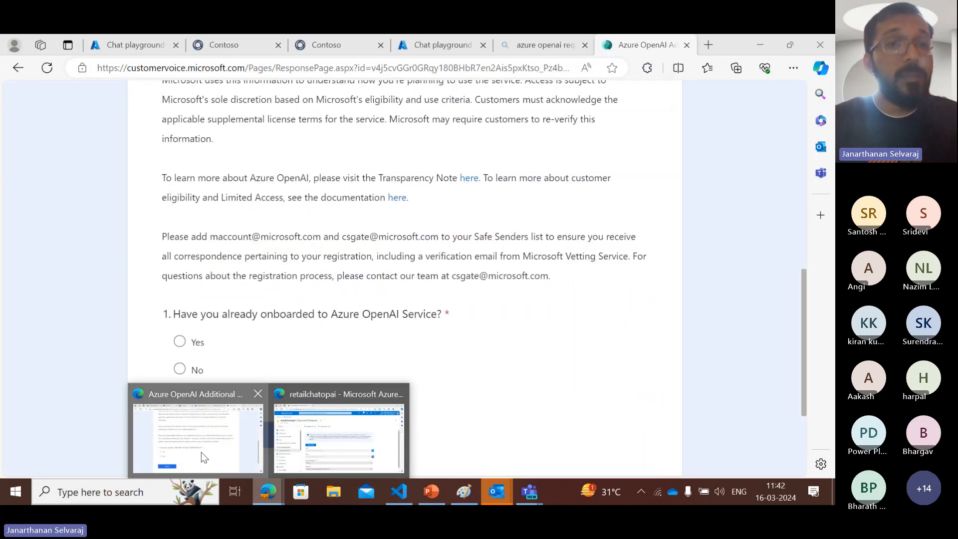
{"action": "left_click", "coordinate": [201, 452]}
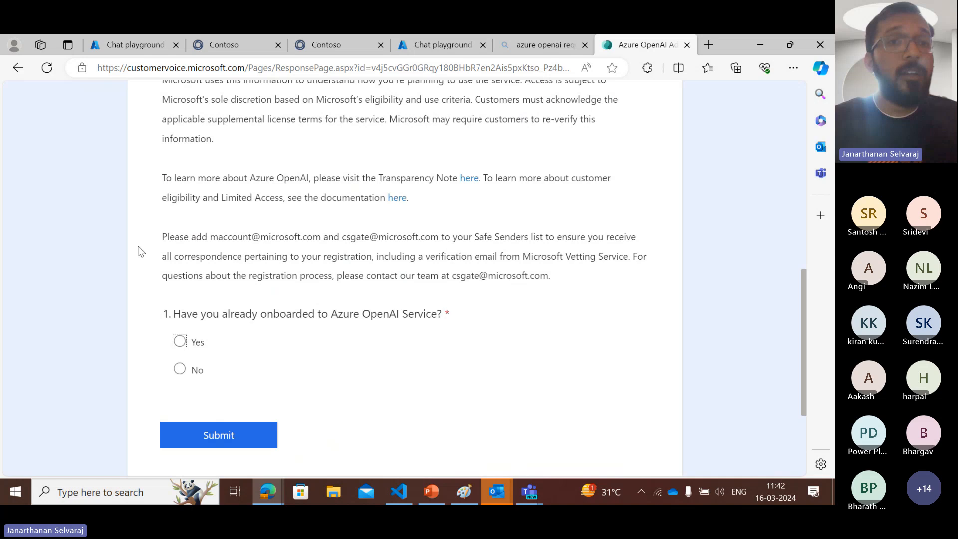
Open the Azure OpenAI Studio home page, look over its Get started playgrounds, and dismiss the research participation banner.
{"action": "left_click", "coordinate": [104, 42]}
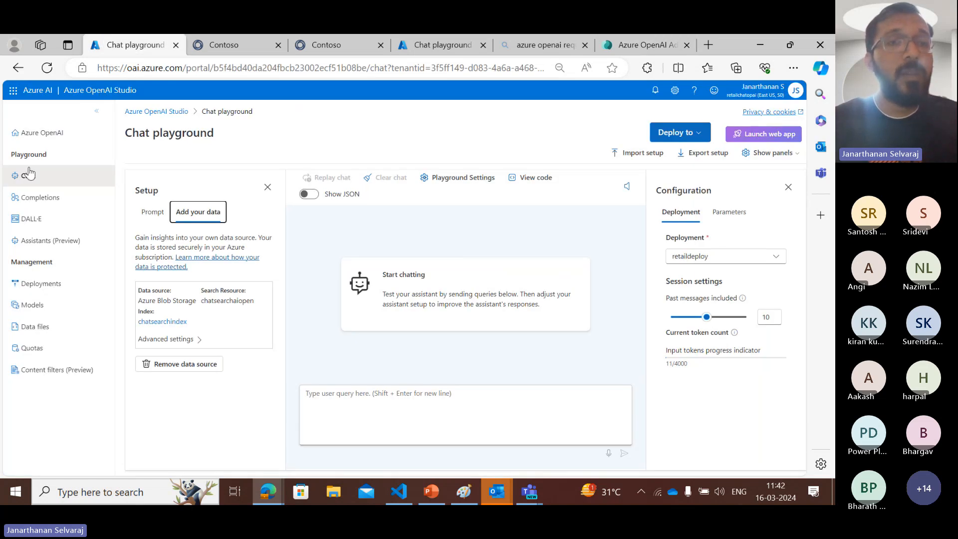
{"action": "left_click", "coordinate": [31, 137]}
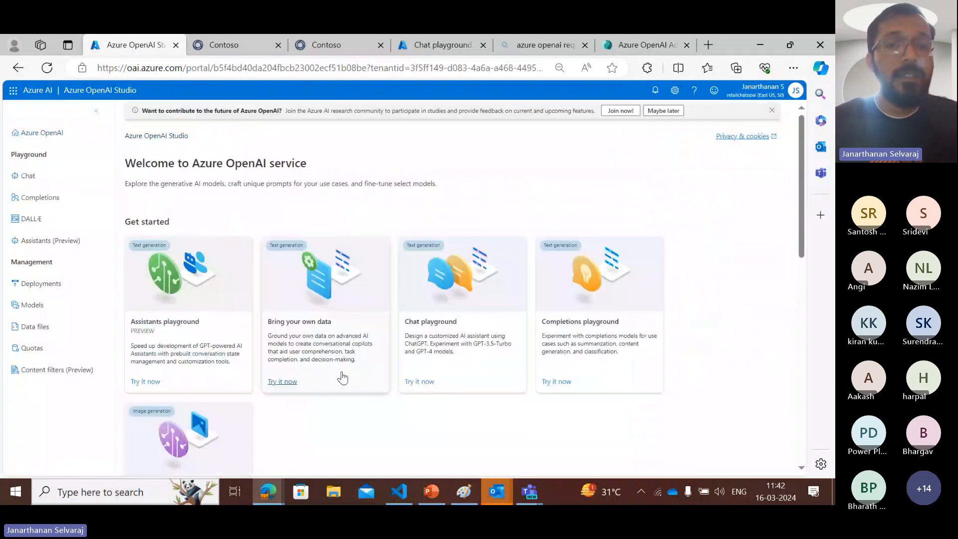
{"action": "scroll", "coordinate": [341, 372], "scroll_direction": "down", "scroll_amount": 2}
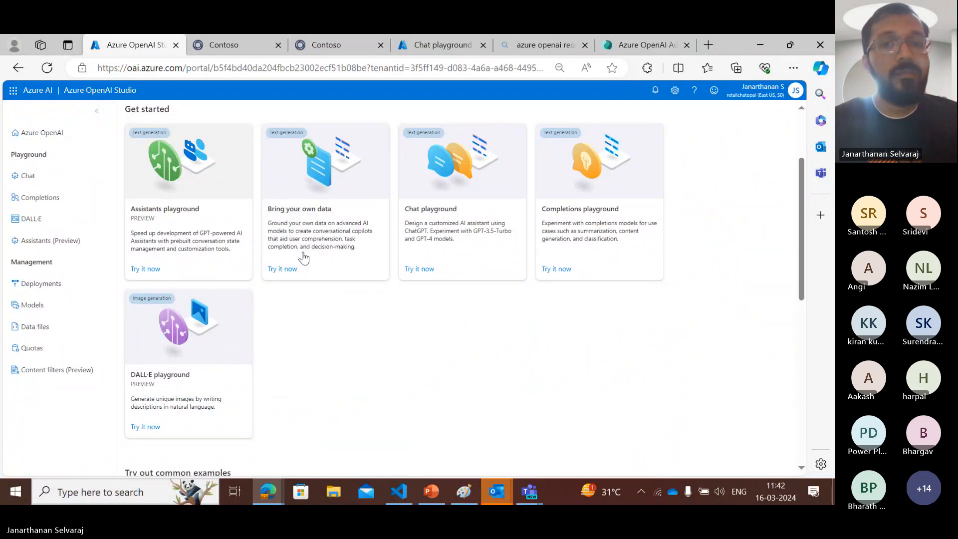
{"action": "scroll", "coordinate": [317, 294], "scroll_direction": "up", "scroll_amount": 2}
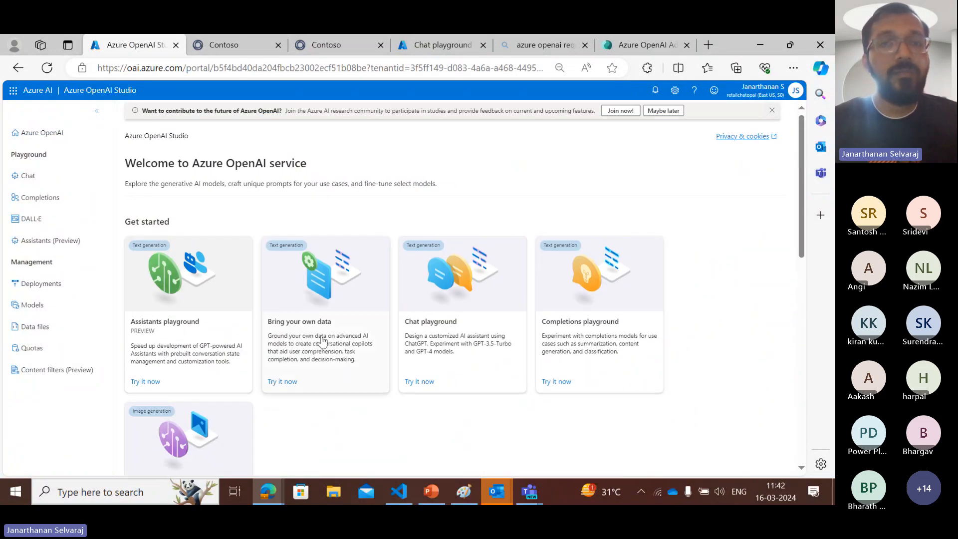
{"action": "left_click", "coordinate": [771, 112]}
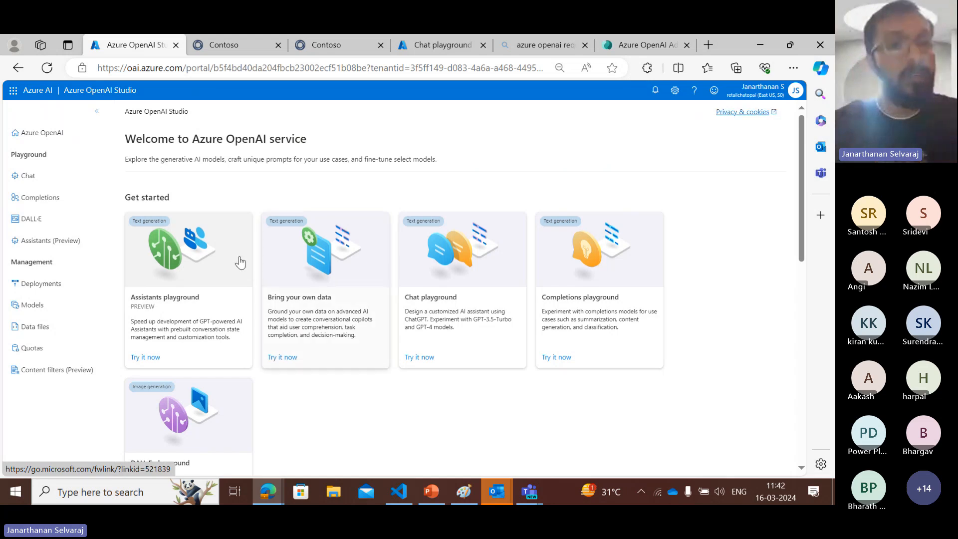
Open the Quotas page, dismiss the quota management tour, and look through the standard per-model quotas.
{"action": "left_click", "coordinate": [34, 350]}
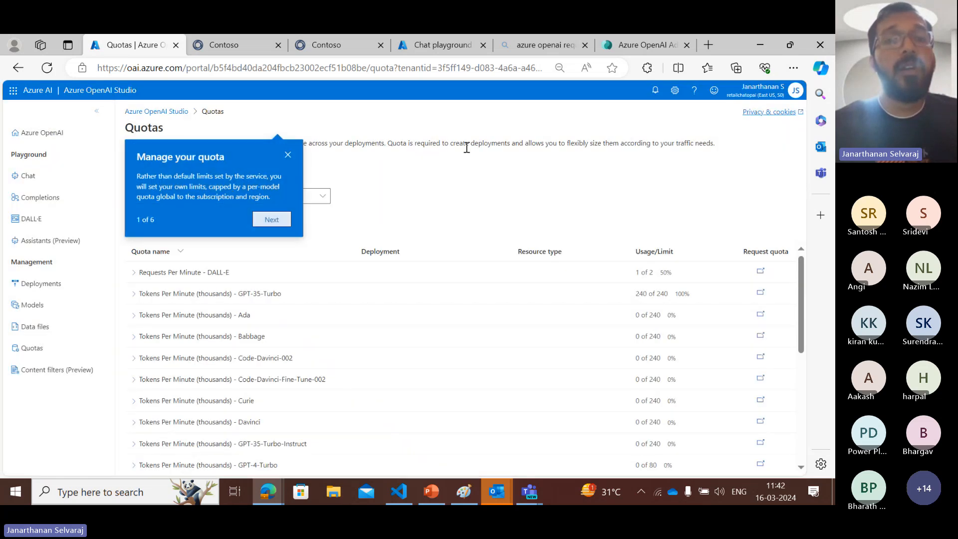
{"action": "left_click", "coordinate": [287, 156]}
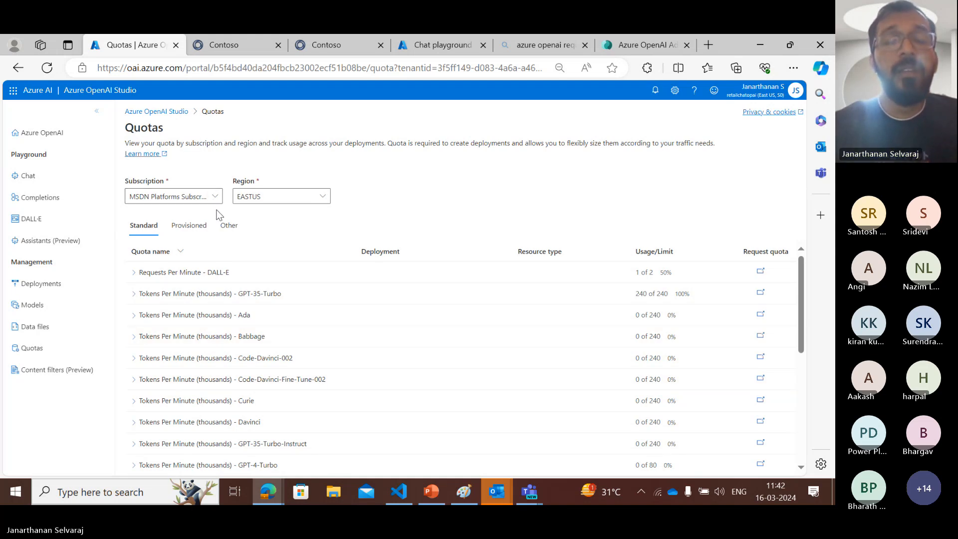
{"action": "scroll", "coordinate": [252, 299], "scroll_direction": "down", "scroll_amount": 4}
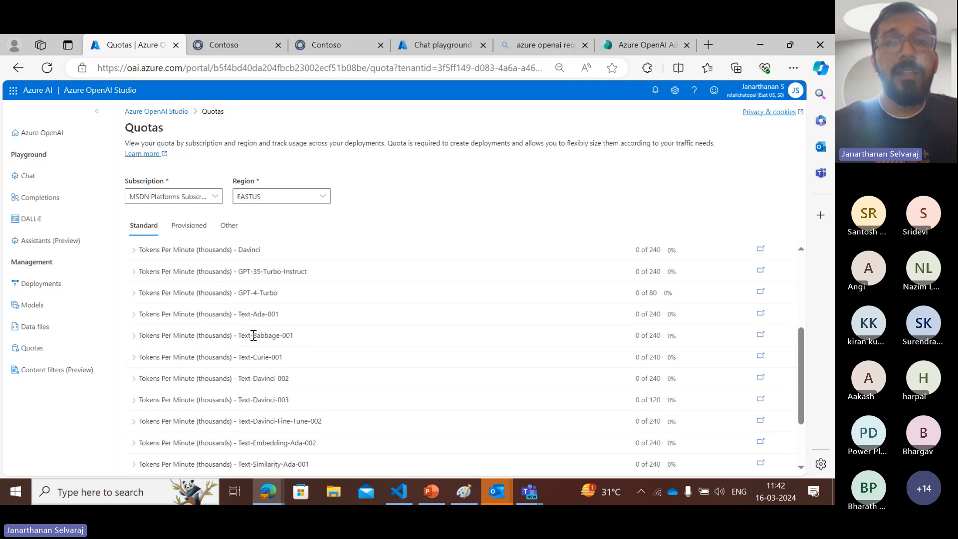
{"action": "scroll", "coordinate": [250, 335], "scroll_direction": "up", "scroll_amount": 3}
Check which regions can be chosen for the quotas and review the full list of standard model limits for EASTUS.
{"action": "left_click", "coordinate": [322, 196]}
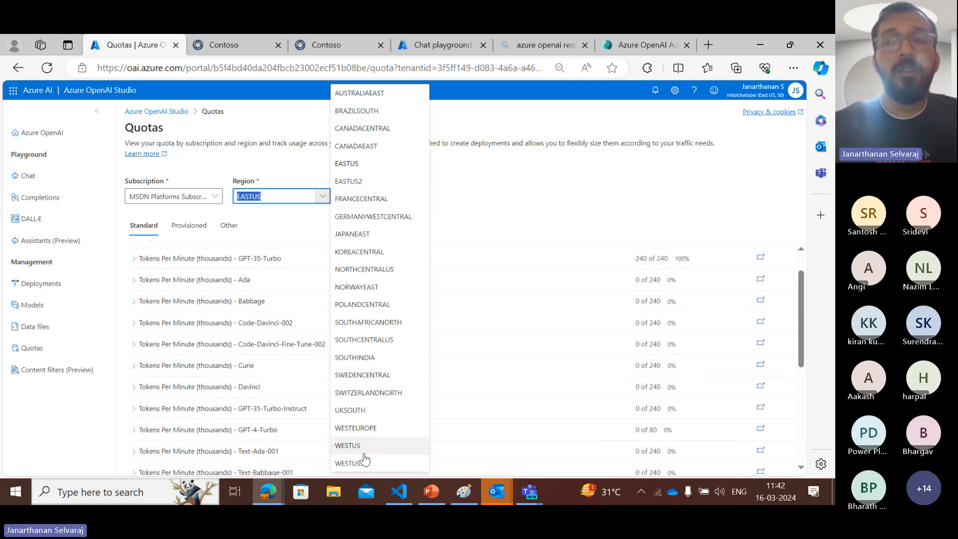
{"action": "left_click", "coordinate": [524, 212]}
{"action": "scroll", "coordinate": [269, 366], "scroll_direction": "down", "scroll_amount": 3}
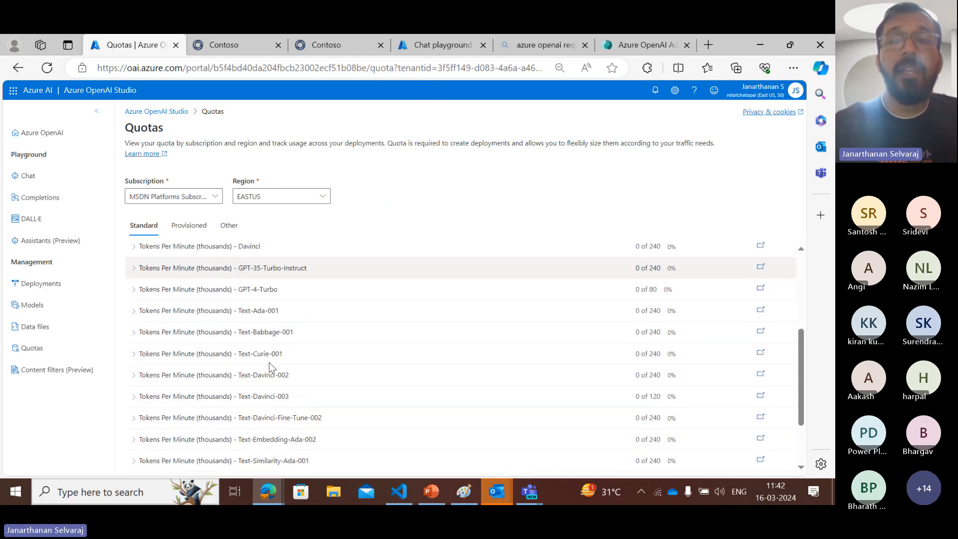
{"action": "scroll", "coordinate": [269, 366], "scroll_direction": "down", "scroll_amount": 2}
{"action": "scroll", "coordinate": [695, 295], "scroll_direction": "up", "scroll_amount": 10}
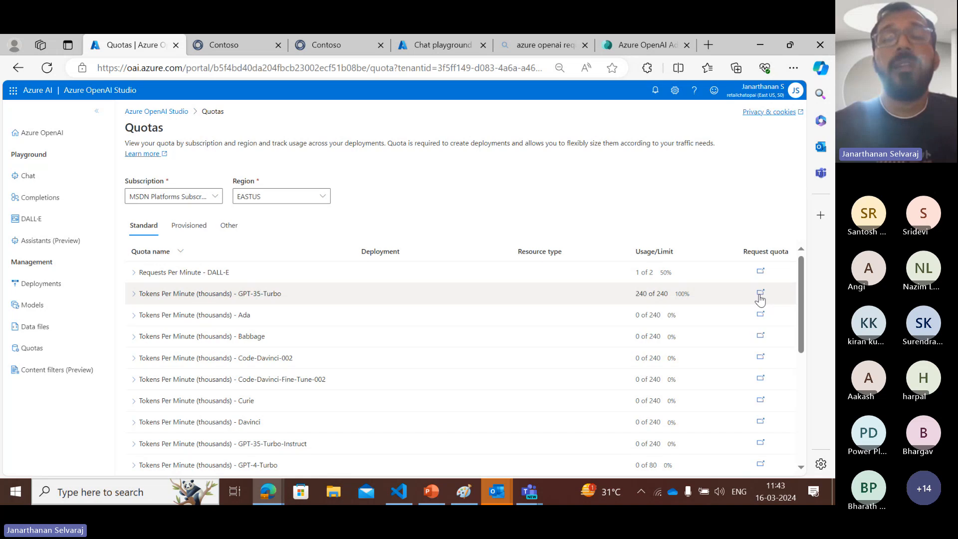
{"action": "left_click", "coordinate": [324, 199]}
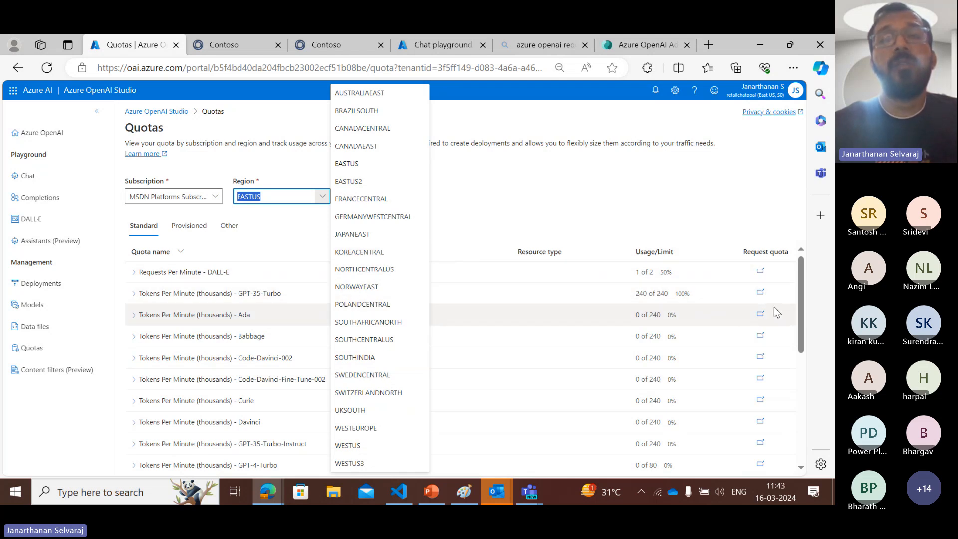
{"action": "left_click", "coordinate": [632, 187]}
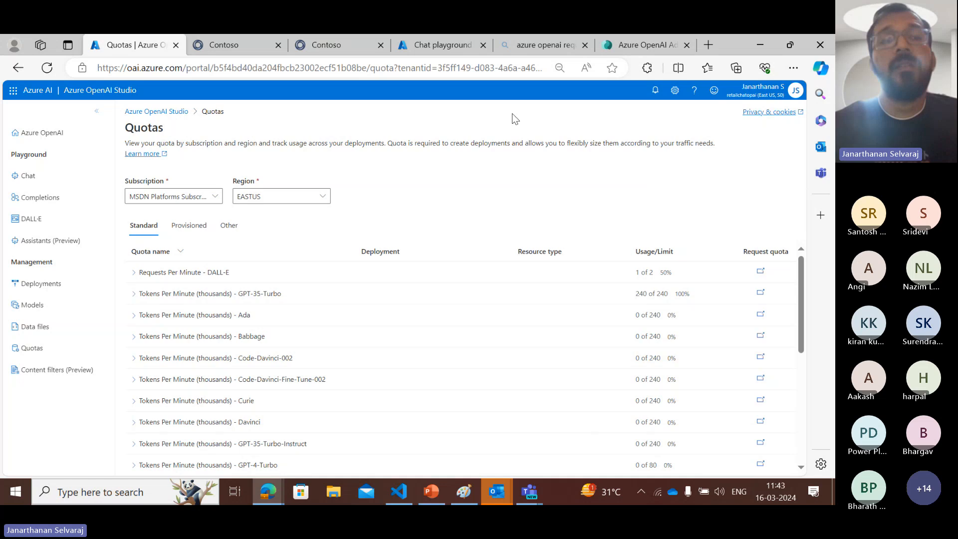
Return to the chat playground and bring up the first deployed Contoso chat web app.
{"action": "left_click", "coordinate": [46, 179]}
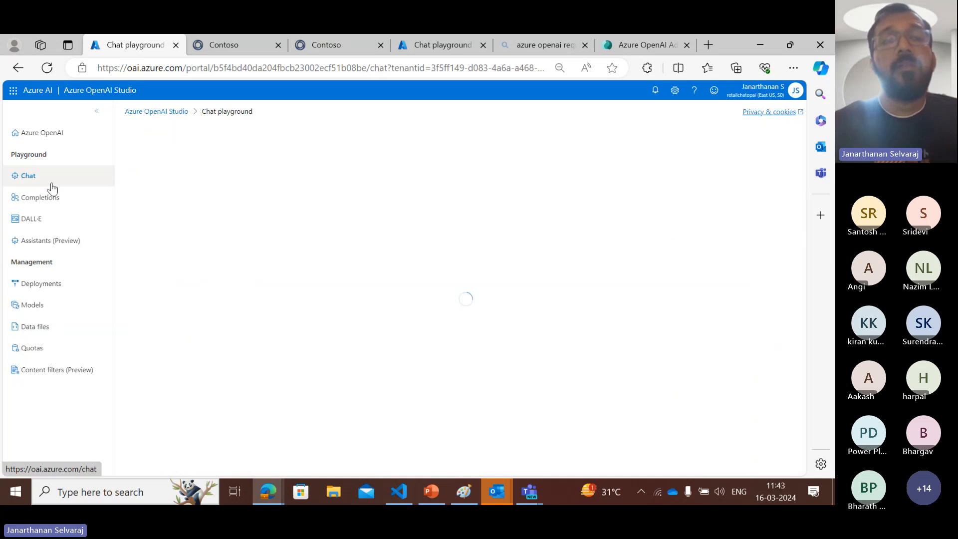
{"action": "left_click", "coordinate": [193, 42]}
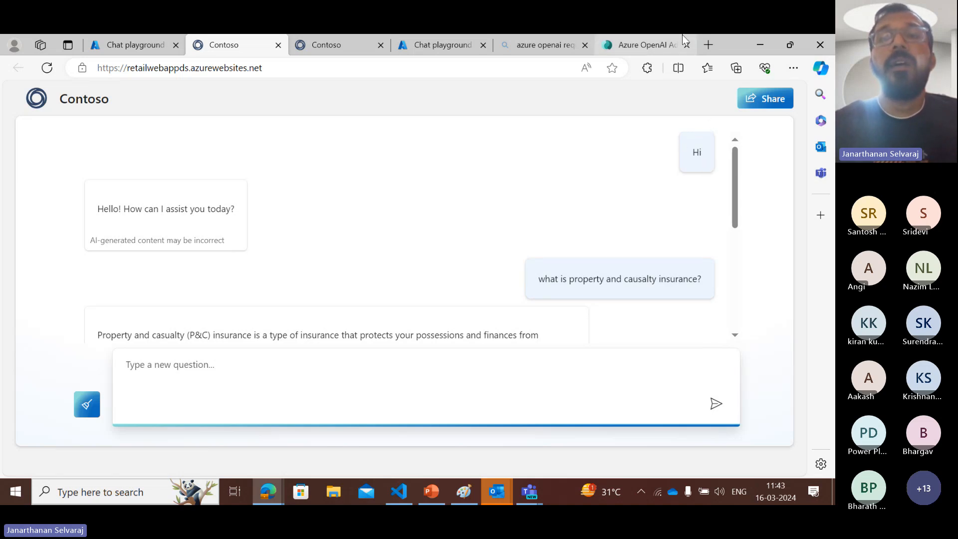
Search the web for "azure openai pricing" in a new browser tab.
{"action": "left_click", "coordinate": [708, 49]}
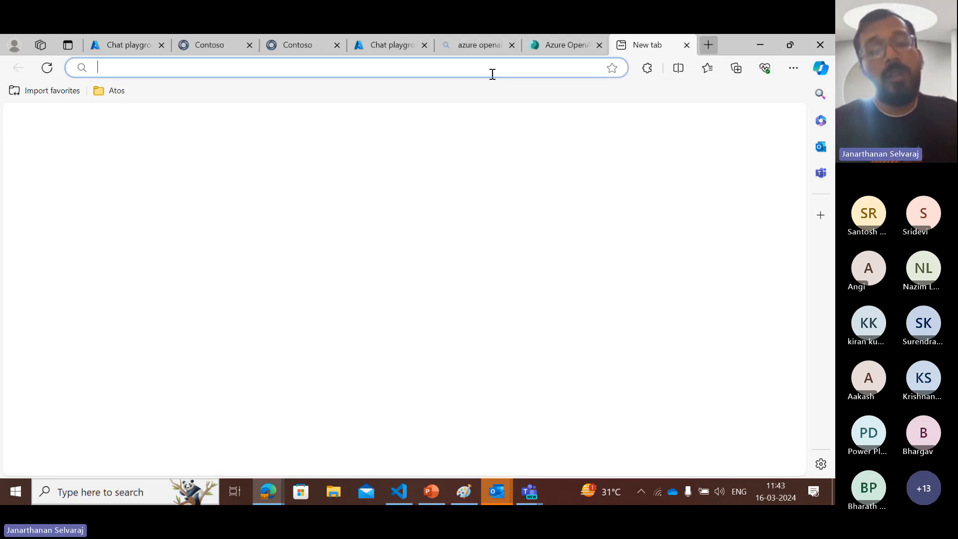
{"action": "type", "text": "azure o"}
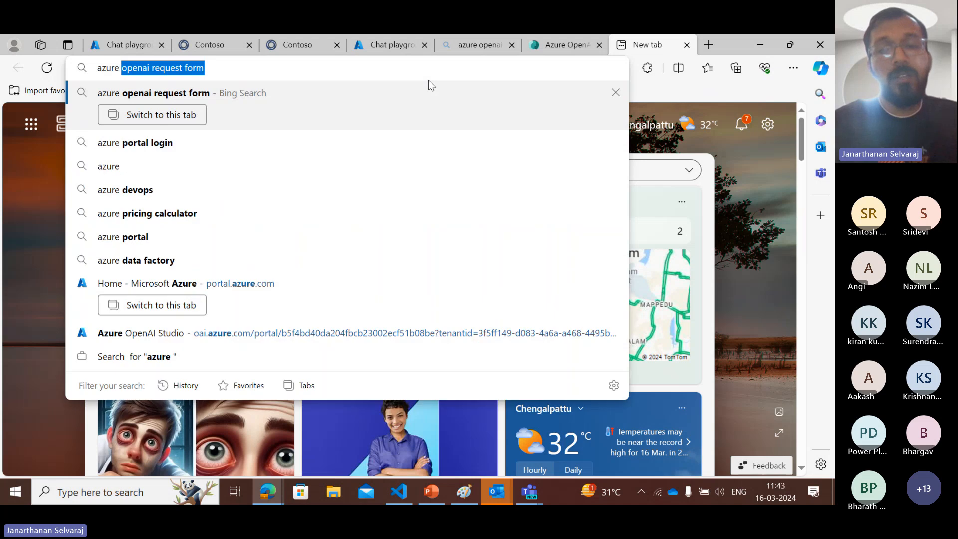
{"action": "type", "text": "penai pri"}
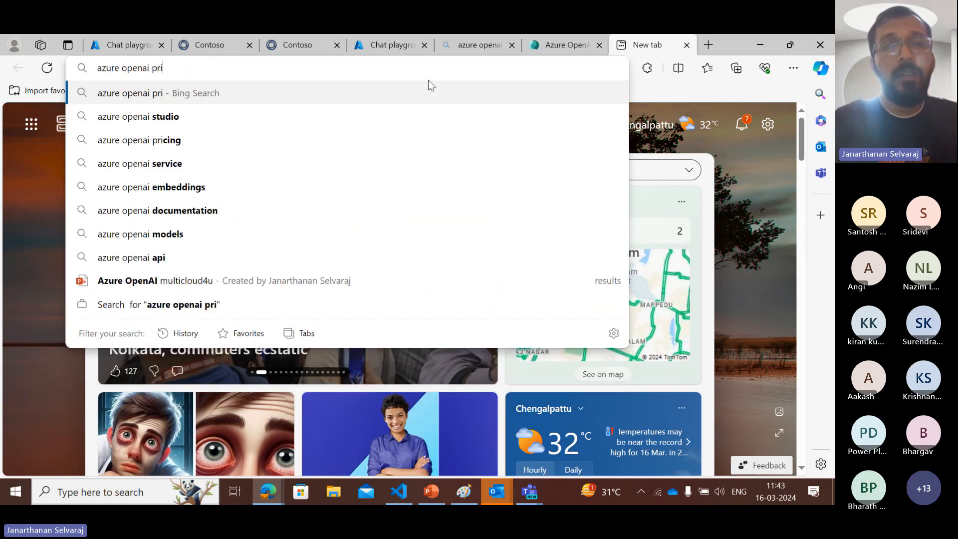
{"action": "type", "text": "cing"}
{"action": "key", "text": "Return"}
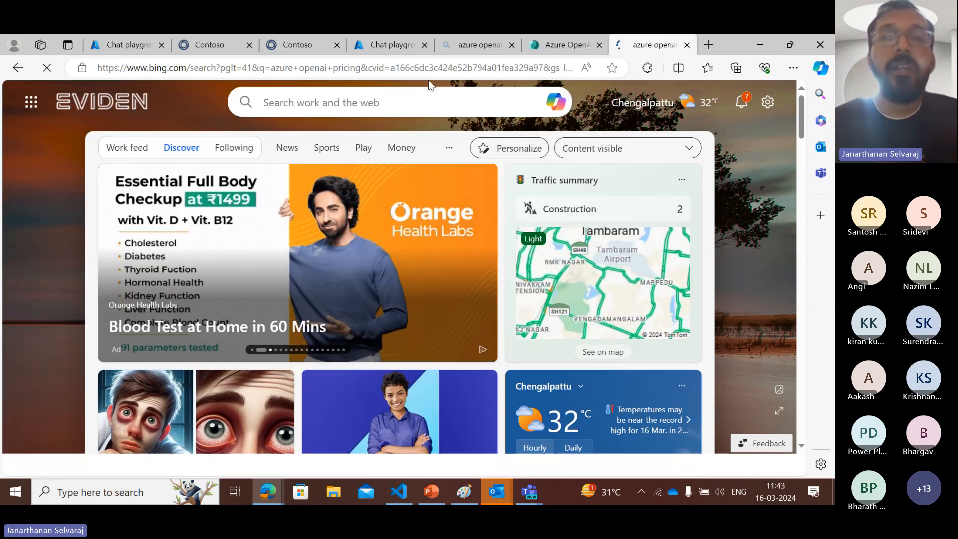
Open the Azure OpenAI Service pricing page from the search results and examine the language model prices per 1,000 tokens.
{"action": "left_click", "coordinate": [199, 230]}
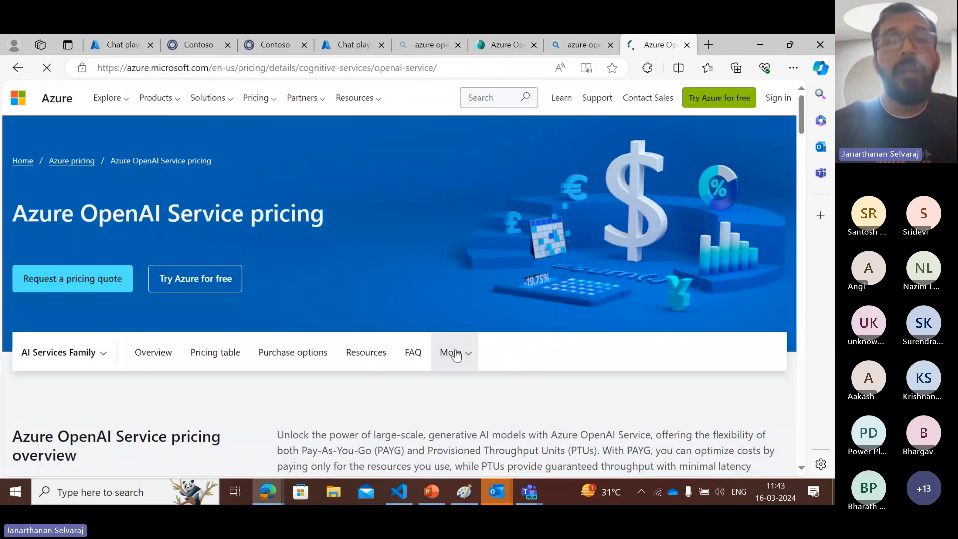
{"action": "scroll", "coordinate": [455, 354], "scroll_direction": "down", "scroll_amount": 10}
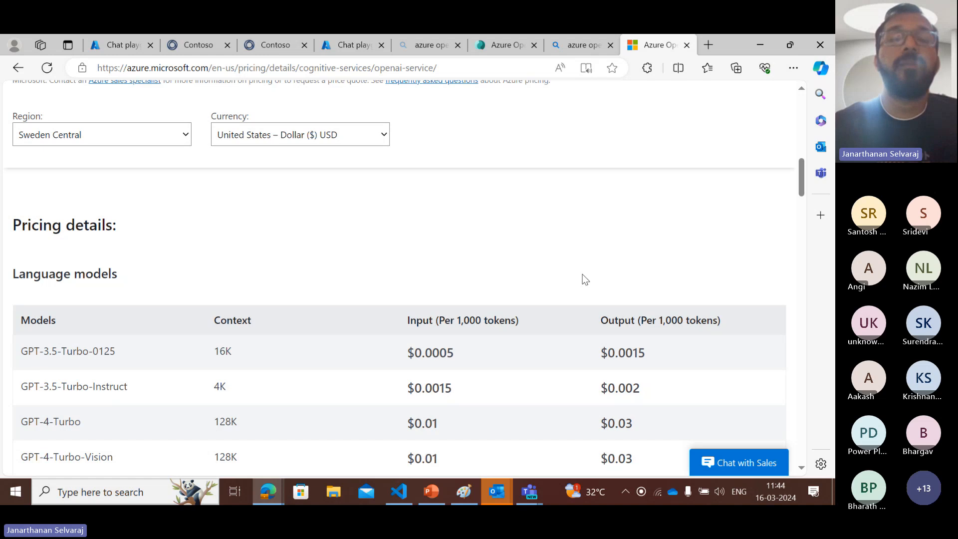
Check the Teams meeting chat for attendee questions, and return to the chat playground in the browser.
{"action": "left_click", "coordinate": [119, 46]}
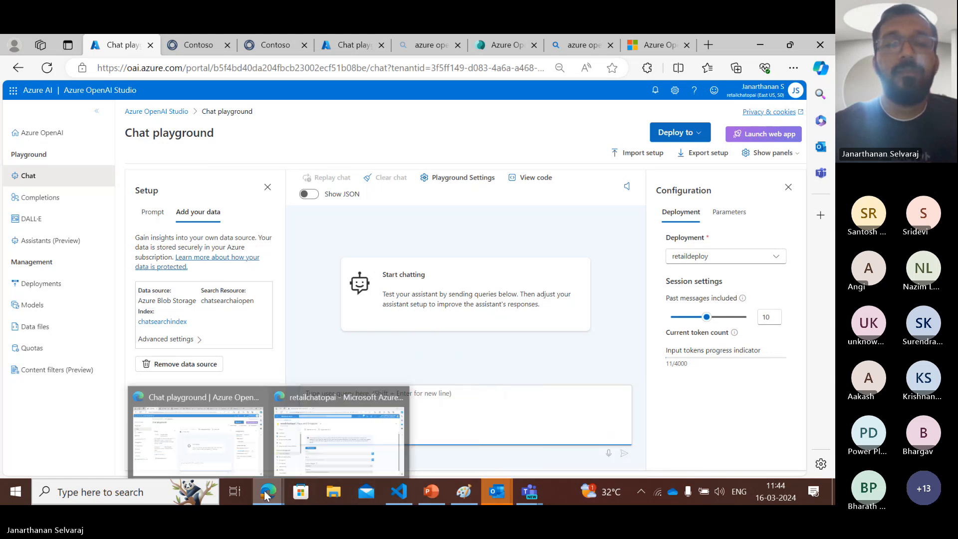
{"action": "mouse_move", "coordinate": [525, 489]}
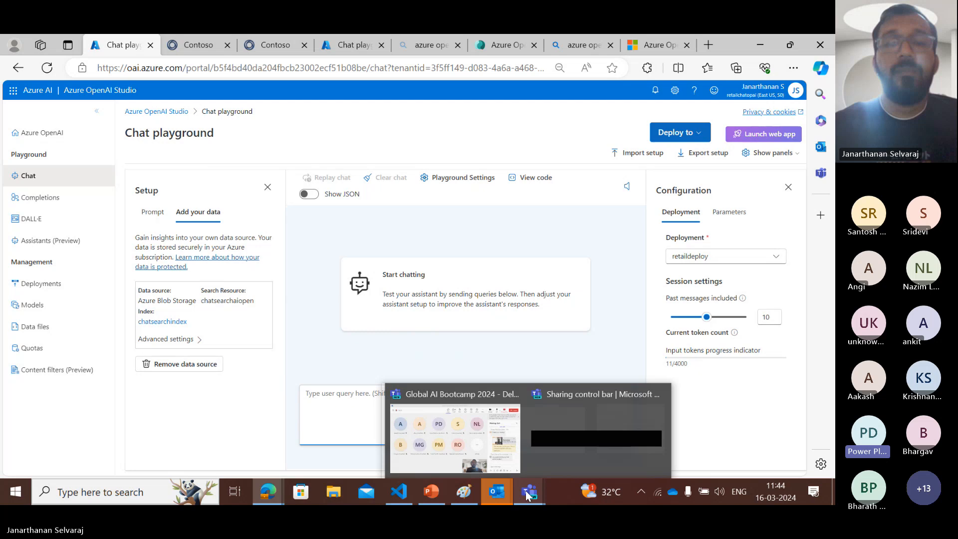
{"action": "left_click", "coordinate": [483, 439]}
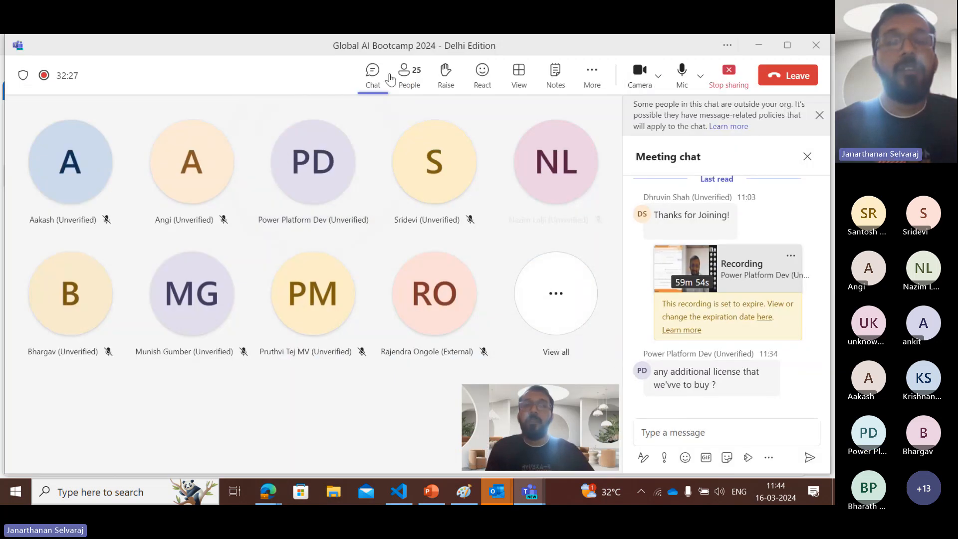
{"action": "left_click", "coordinate": [268, 492]}
{"action": "left_click", "coordinate": [170, 445]}
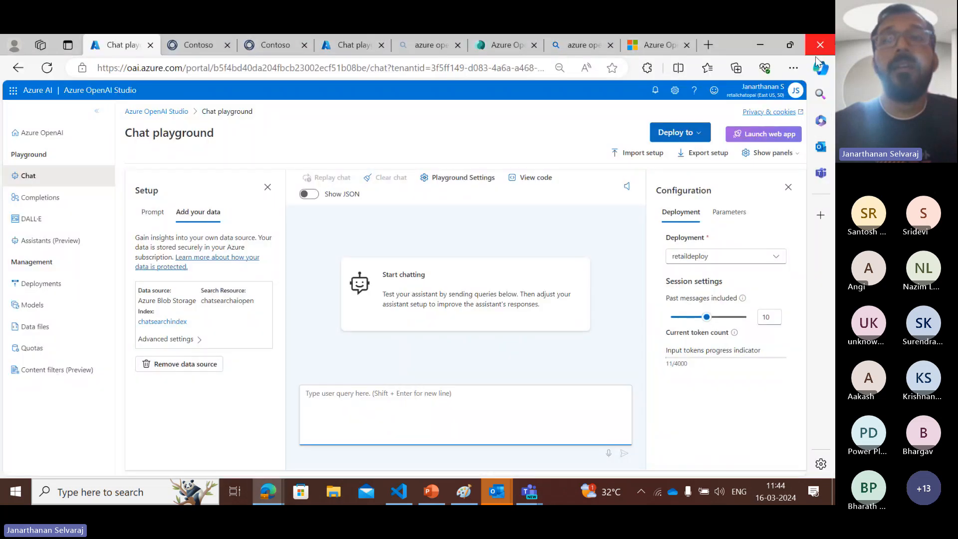
Open the Copilot chat pane and load the "Summarize issue resolution from conversation" example in the Completions playground.
{"action": "left_click", "coordinate": [815, 72]}
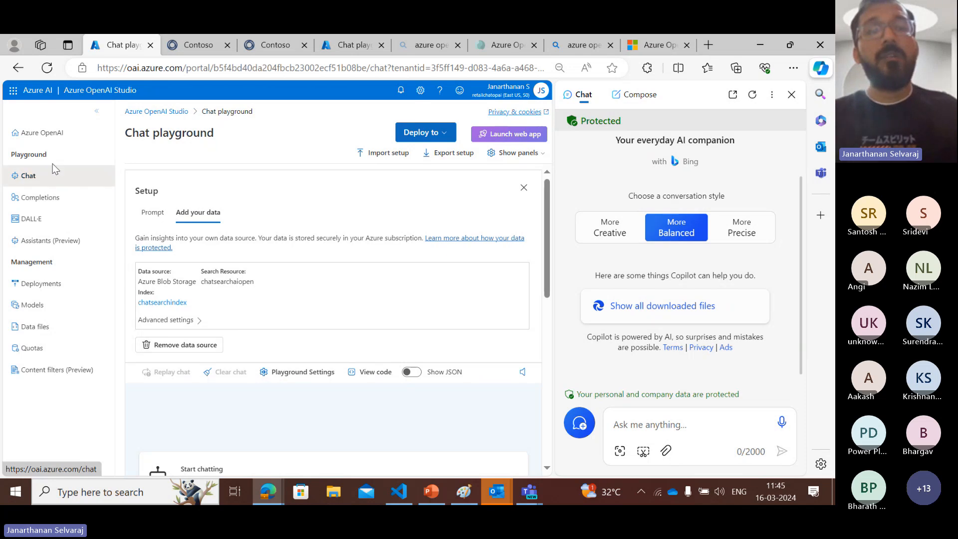
{"action": "left_click", "coordinate": [62, 201]}
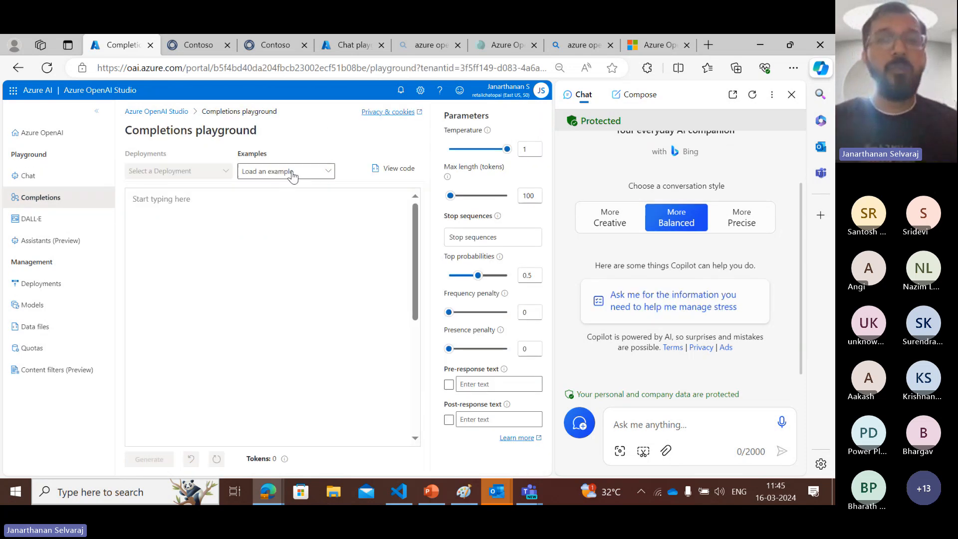
{"action": "left_click", "coordinate": [292, 172]}
{"action": "left_click", "coordinate": [380, 96]}
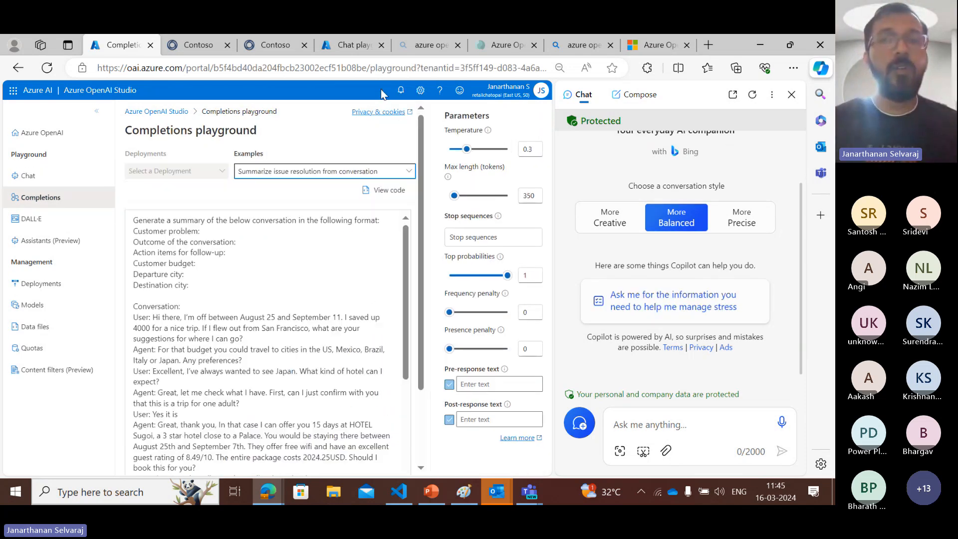
Copy the entire example prompt from the Completions playground and submit it to Copilot.
{"action": "key", "text": "ctrl+a"}
{"action": "key", "text": "ctrl+c"}
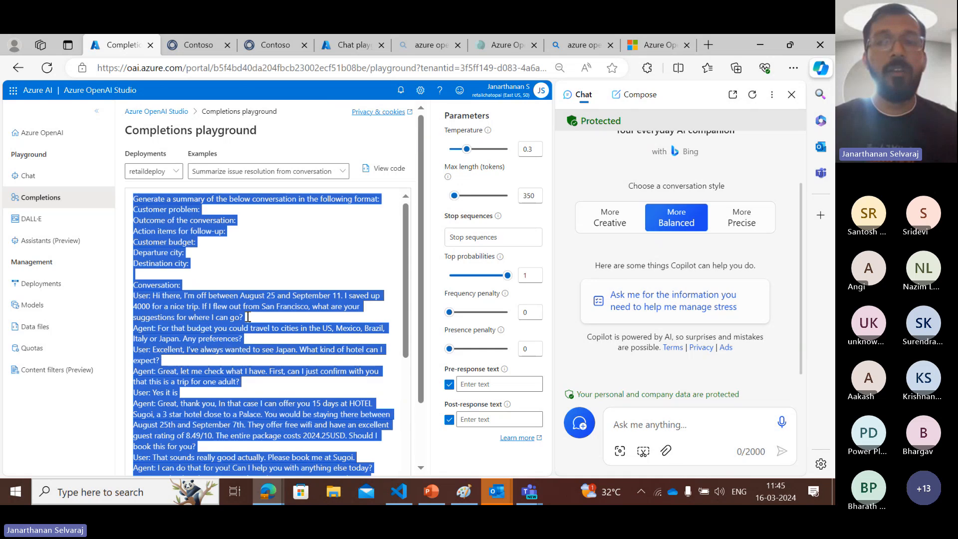
{"action": "left_click", "coordinate": [672, 427]}
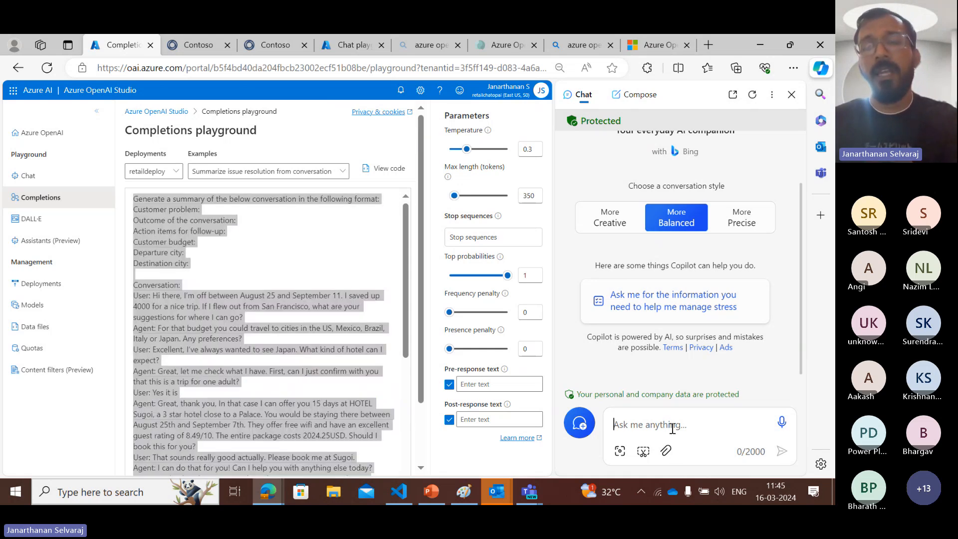
{"action": "key", "text": "ctrl+v"}
{"action": "key", "text": "Return"}
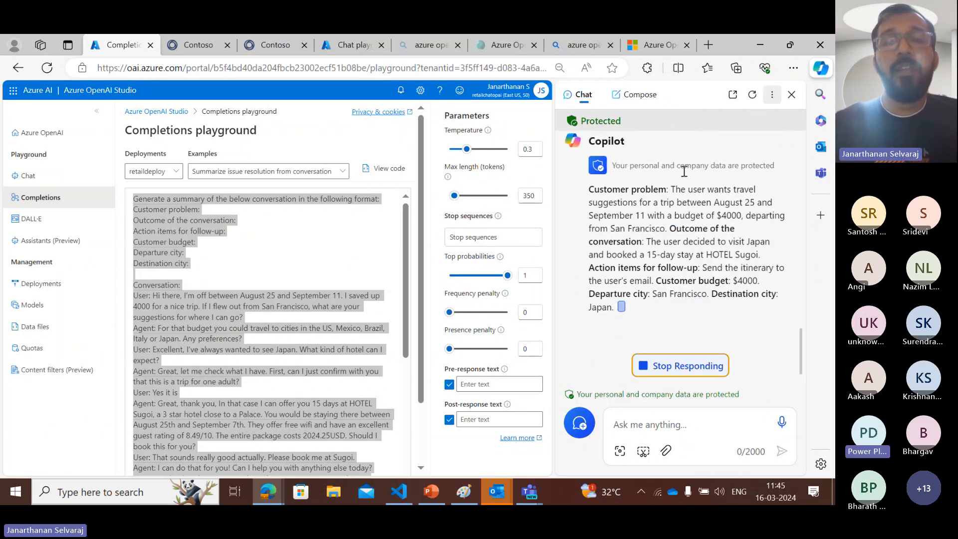
Find the token count for the example prompt in the Completions playground and highlight it.
{"action": "scroll", "coordinate": [336, 311], "scroll_direction": "down", "scroll_amount": 6}
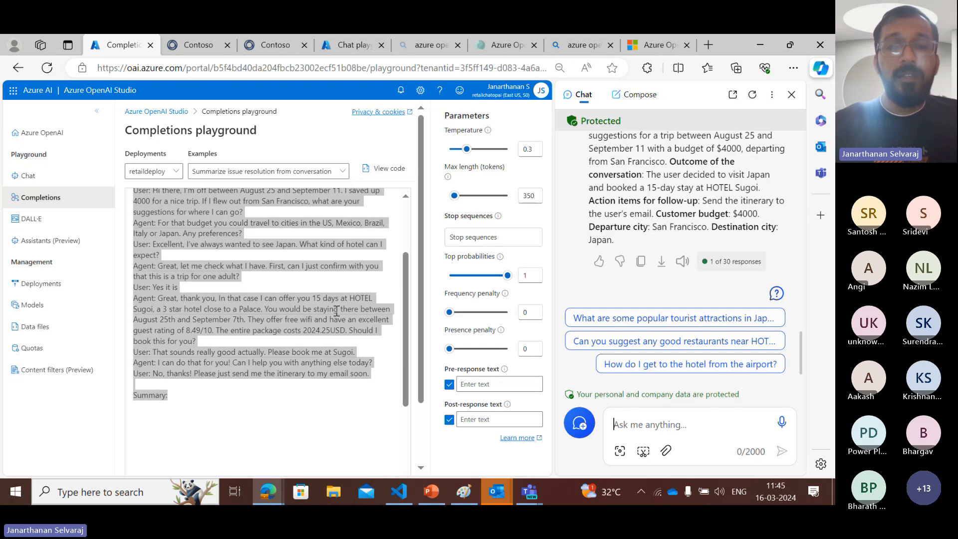
{"action": "scroll", "coordinate": [398, 262], "scroll_direction": "down", "scroll_amount": 2}
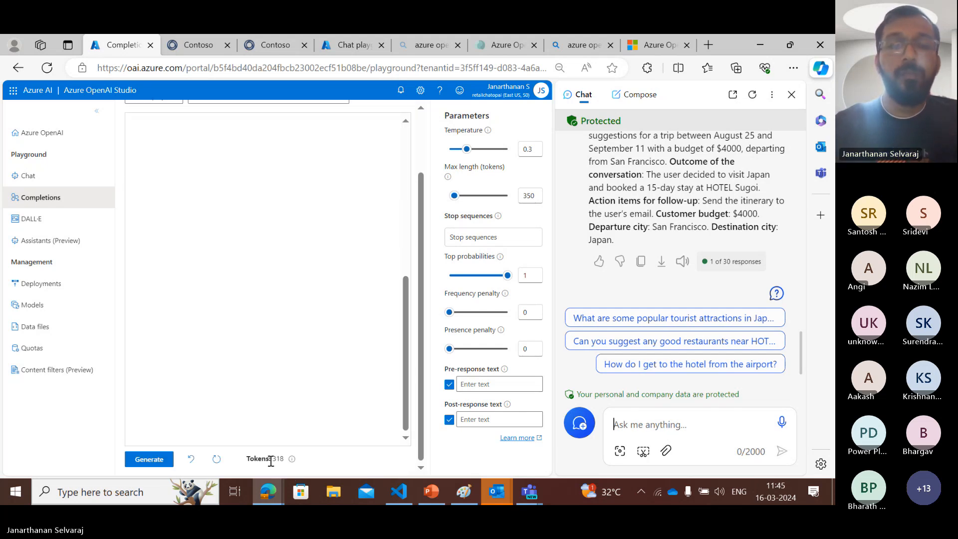
{"action": "left_click_drag", "start_coordinate": [271, 458], "coordinate": [282, 459]}
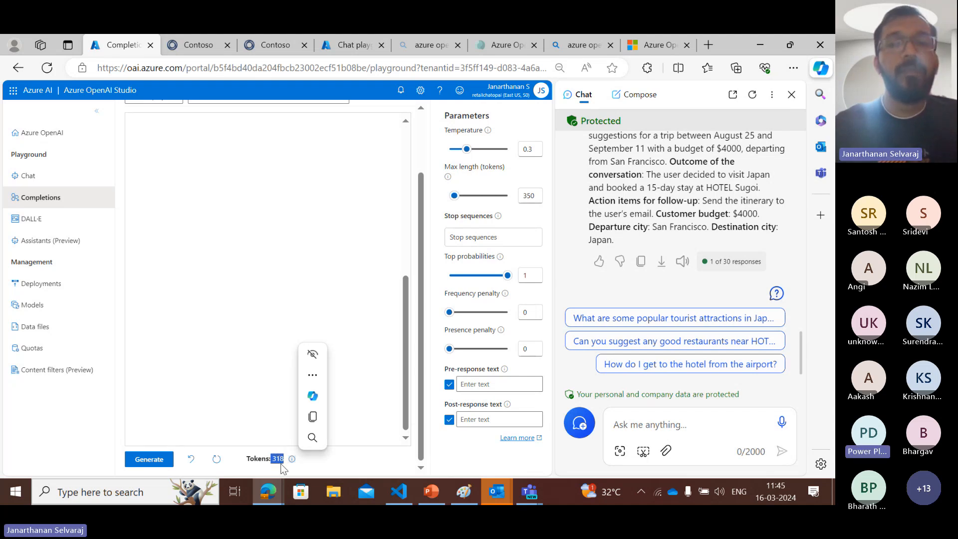
Add 318 and 620 in Calculator and start multiplying the sum.
{"action": "left_click", "coordinate": [125, 492]}
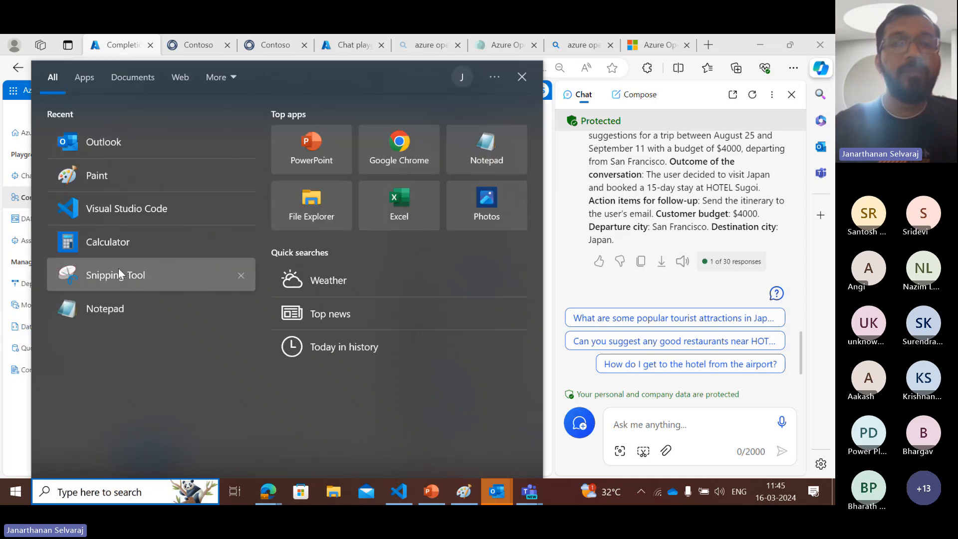
{"action": "left_click", "coordinate": [149, 241]}
{"action": "left_click", "coordinate": [751, 420]}
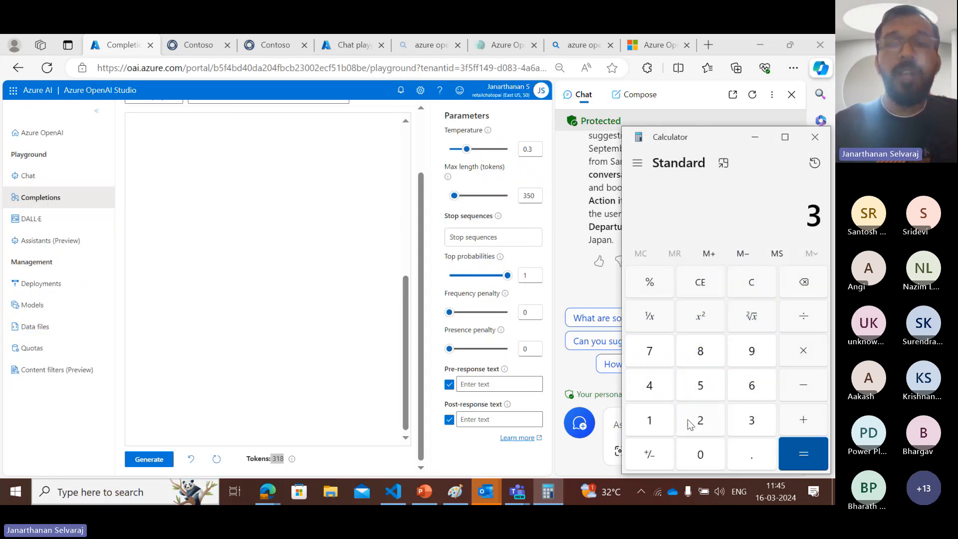
{"action": "left_click", "coordinate": [651, 420]}
{"action": "left_click", "coordinate": [696, 351]}
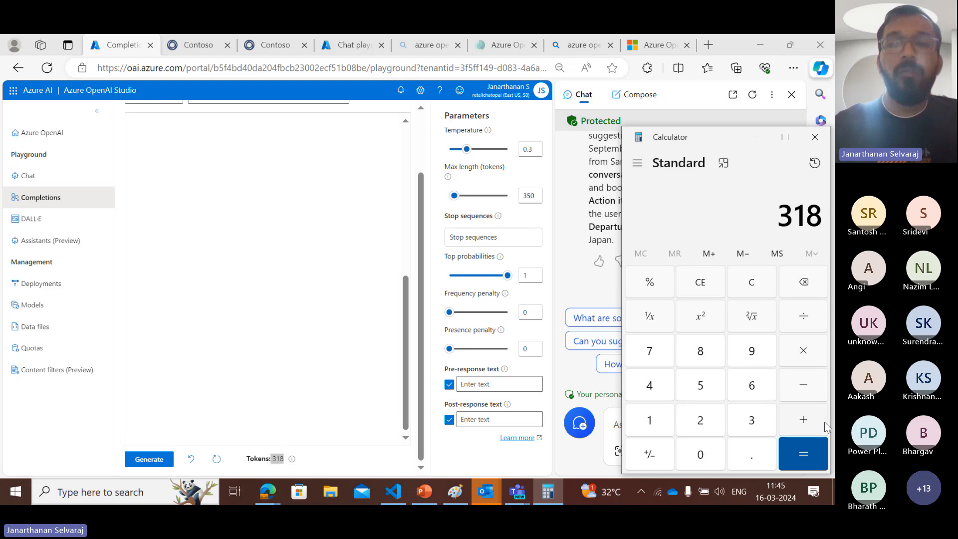
{"action": "left_click", "coordinate": [806, 419]}
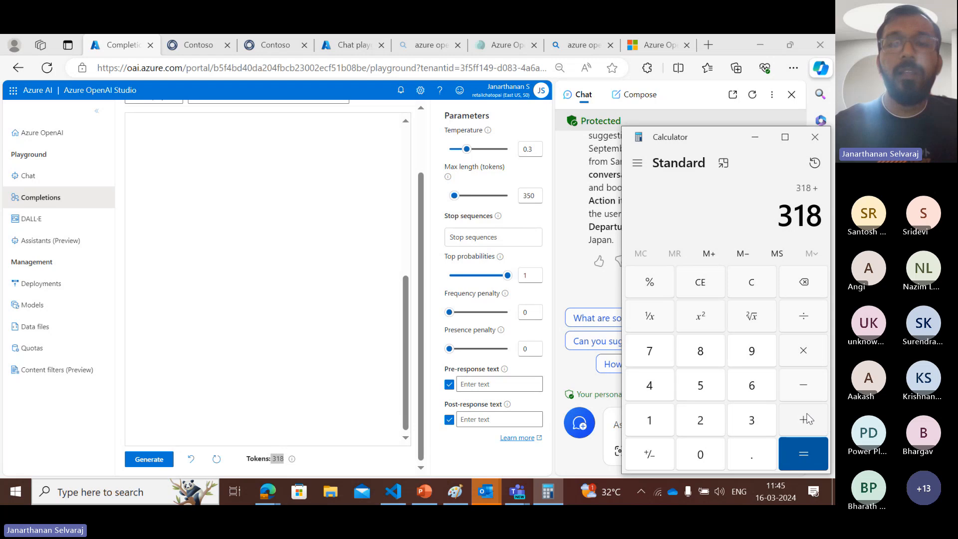
{"action": "left_click", "coordinate": [753, 391]}
{"action": "left_click", "coordinate": [690, 423]}
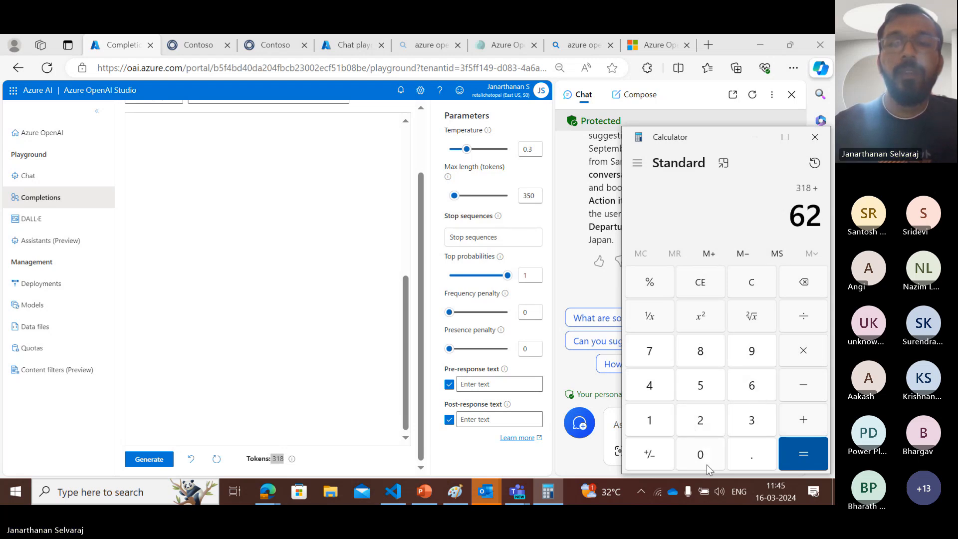
{"action": "left_click", "coordinate": [706, 457]}
{"action": "left_click", "coordinate": [800, 455]}
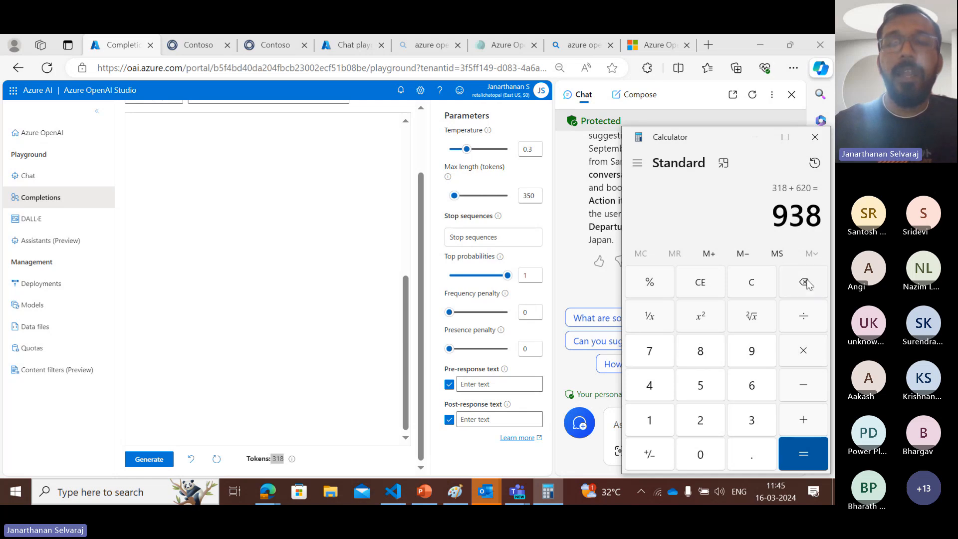
{"action": "left_click", "coordinate": [805, 355]}
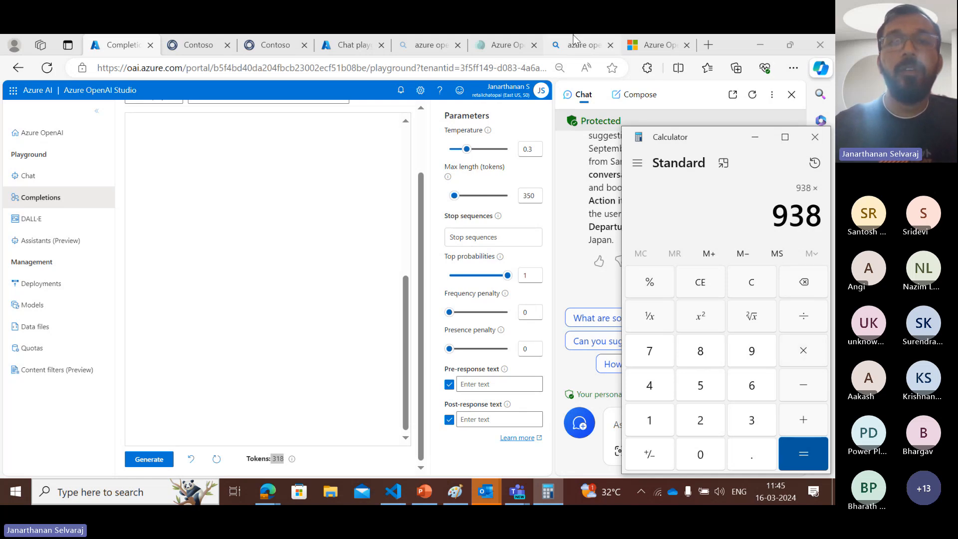
Bring up the Azure OpenAI pricing page, review the Copilot answer and its submitted prompt, and close the Copilot pane.
{"action": "left_click", "coordinate": [656, 45]}
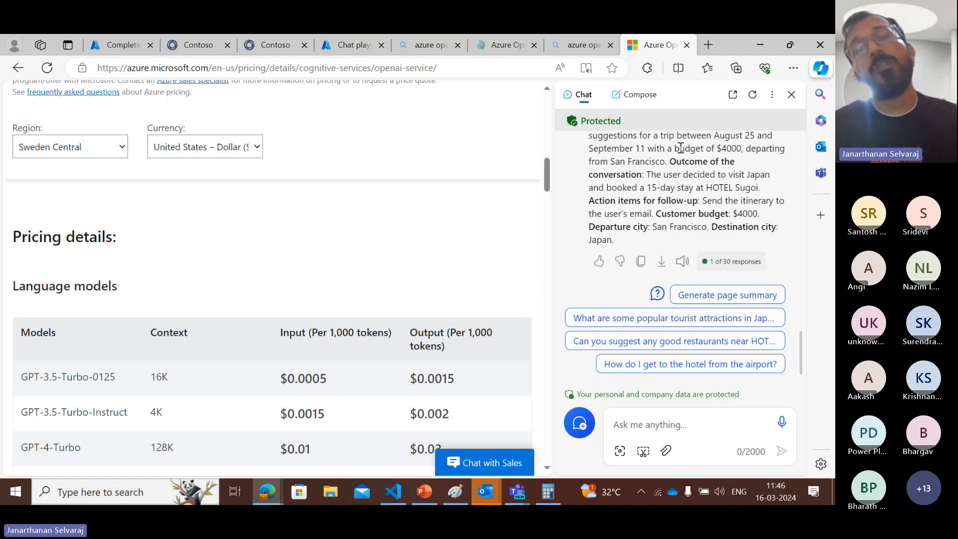
{"action": "scroll", "coordinate": [658, 218], "scroll_direction": "up", "scroll_amount": 2}
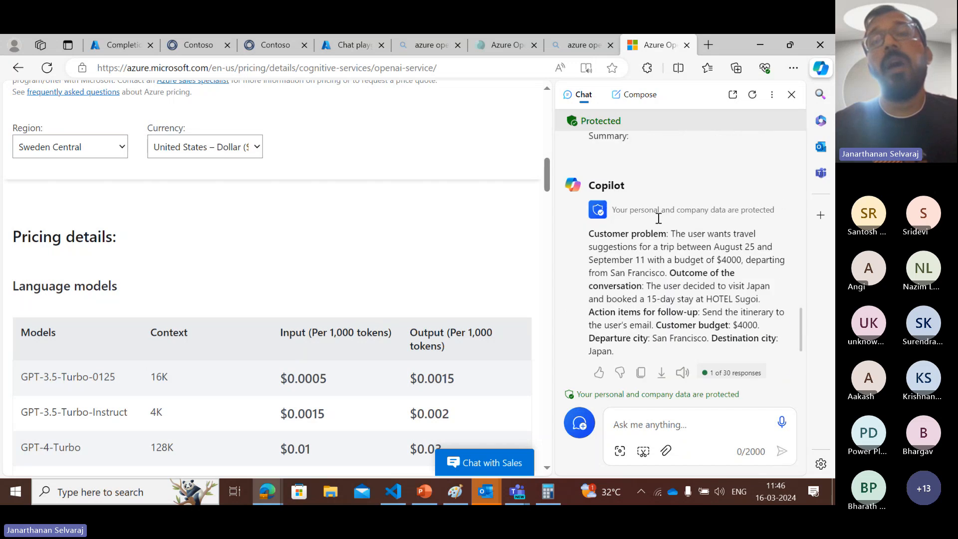
{"action": "scroll", "coordinate": [658, 218], "scroll_direction": "up", "scroll_amount": 5}
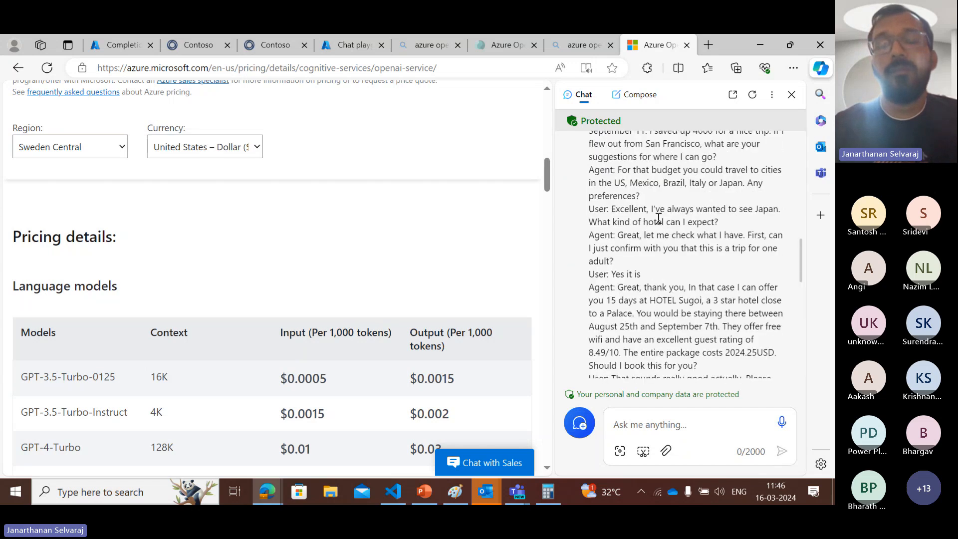
{"action": "scroll", "coordinate": [659, 218], "scroll_direction": "up", "scroll_amount": 4}
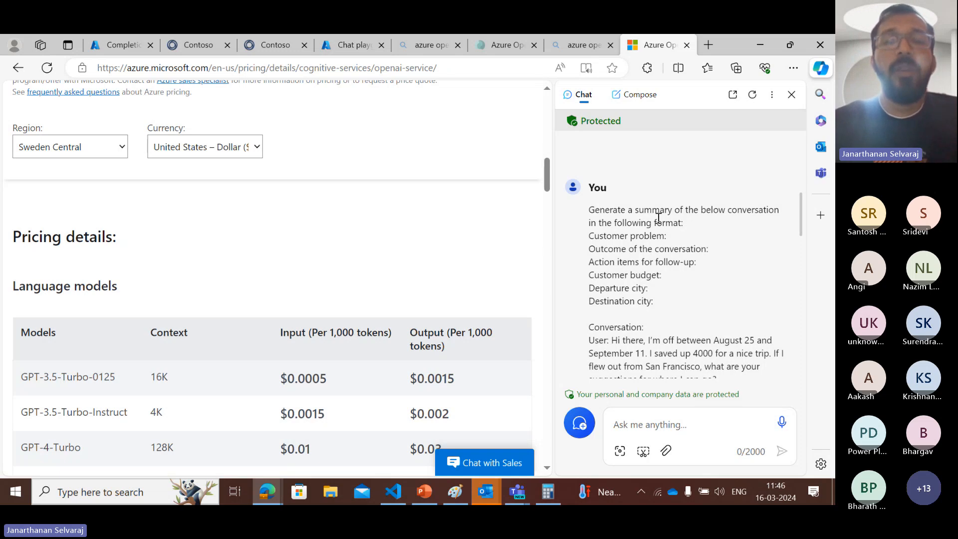
{"action": "left_click", "coordinate": [794, 93]}
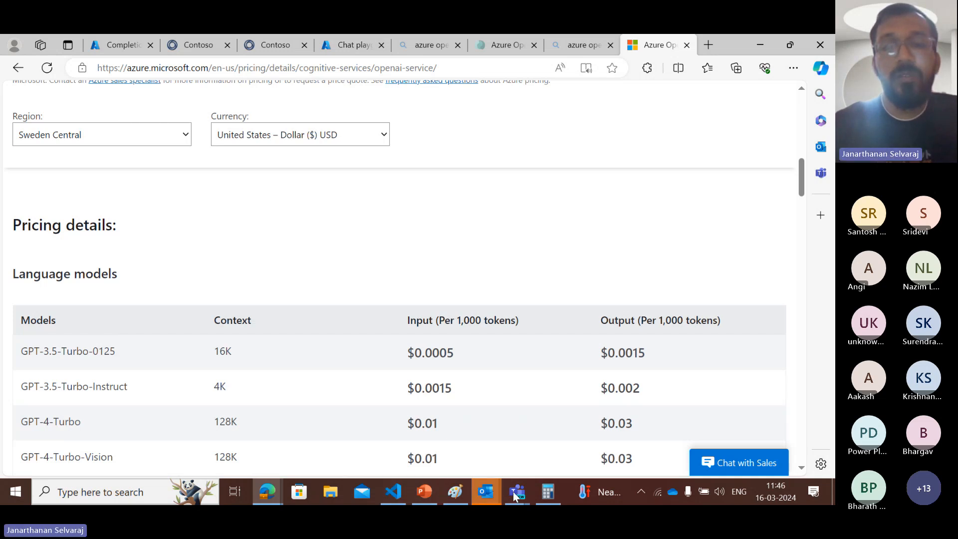
Switch to the Teams meeting, look through the participants list, and bring back the meeting chat.
{"action": "mouse_move", "coordinate": [517, 491]}
{"action": "left_click", "coordinate": [469, 451]}
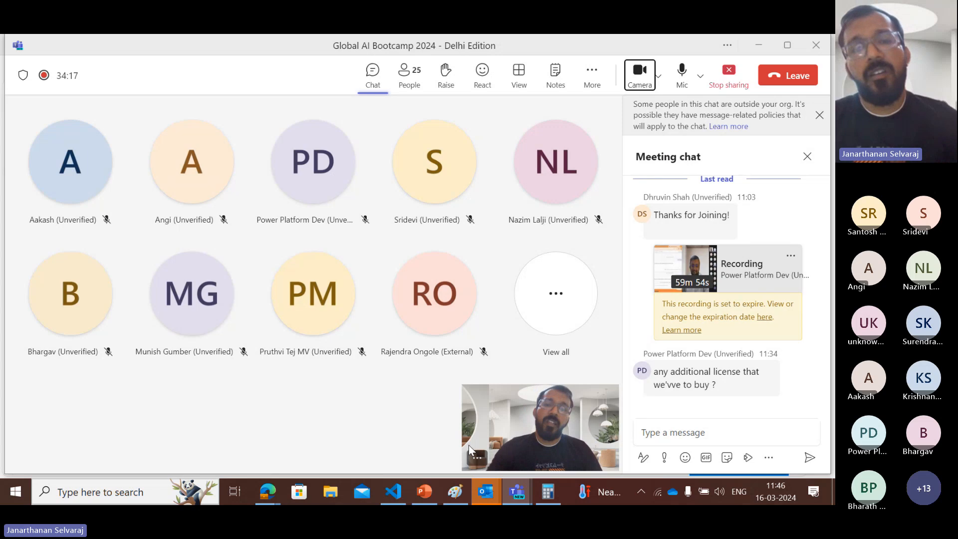
{"action": "mouse_move", "coordinate": [456, 491]}
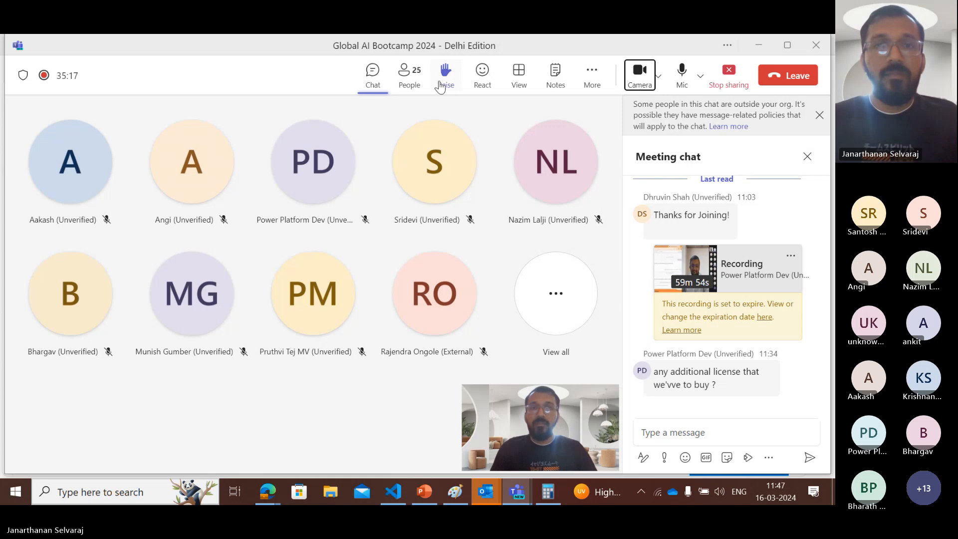
{"action": "left_click", "coordinate": [407, 88]}
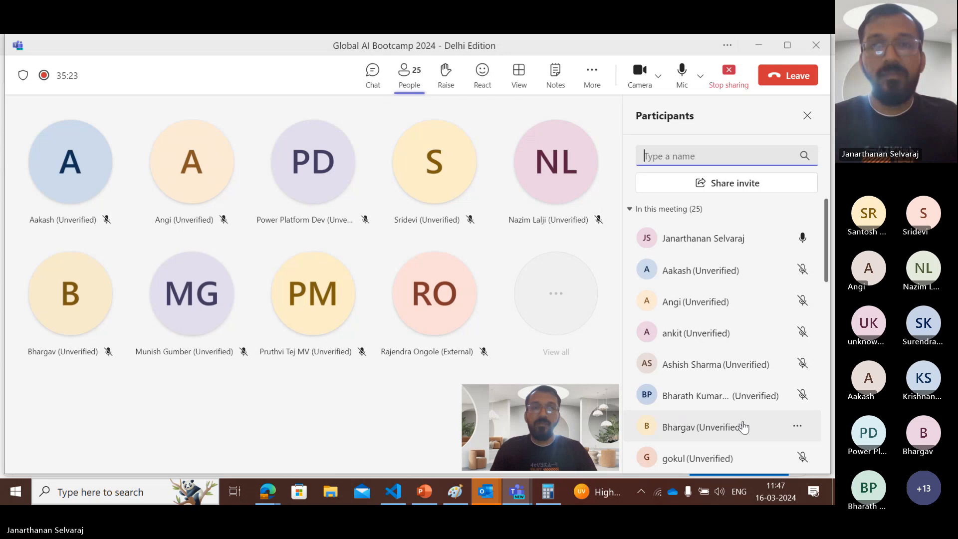
{"action": "left_click", "coordinate": [372, 87]}
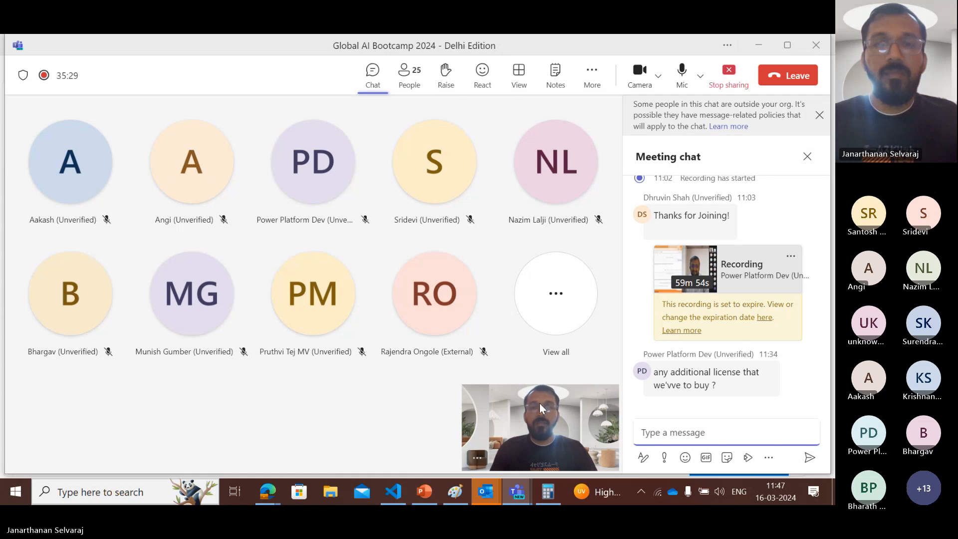
{"action": "left_click", "coordinate": [423, 491]}
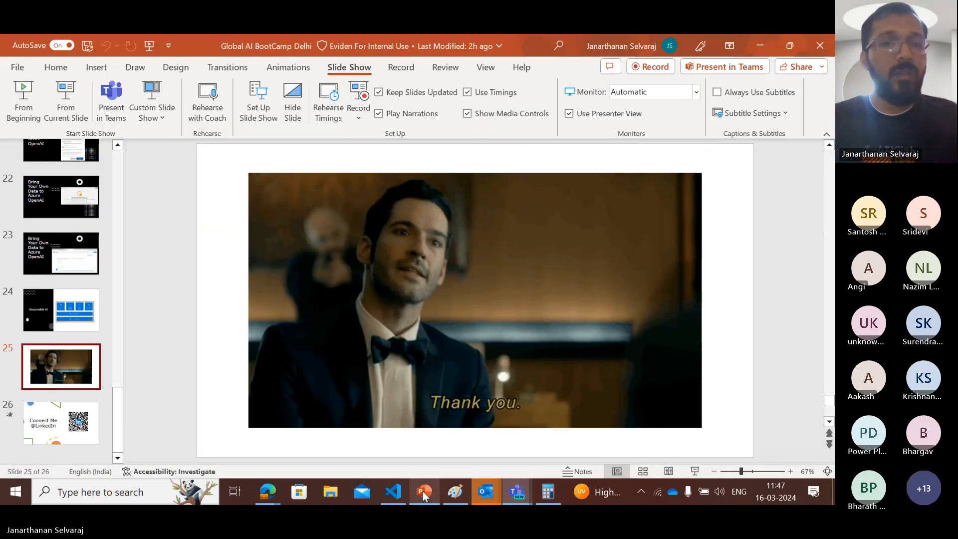
{"action": "left_click", "coordinate": [76, 420]}
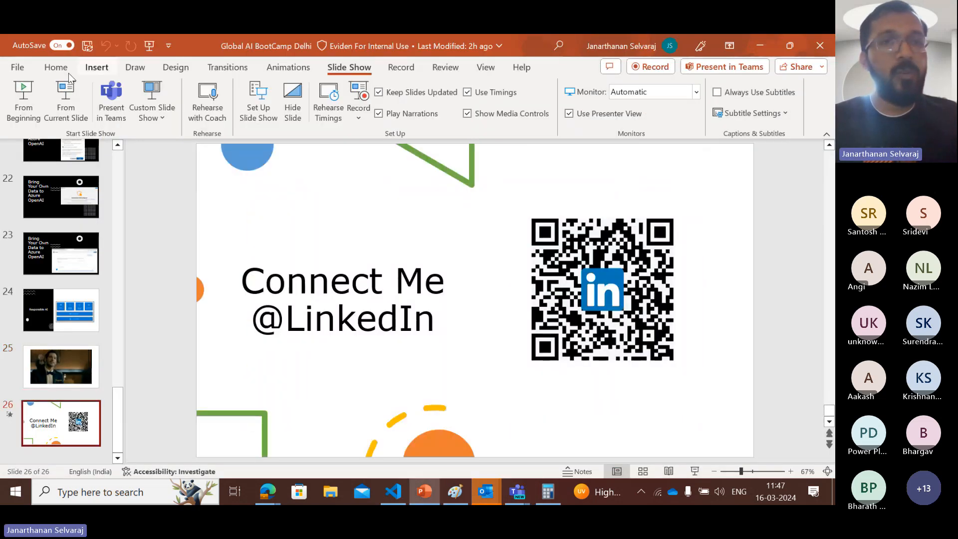
{"action": "left_click", "coordinate": [66, 111]}
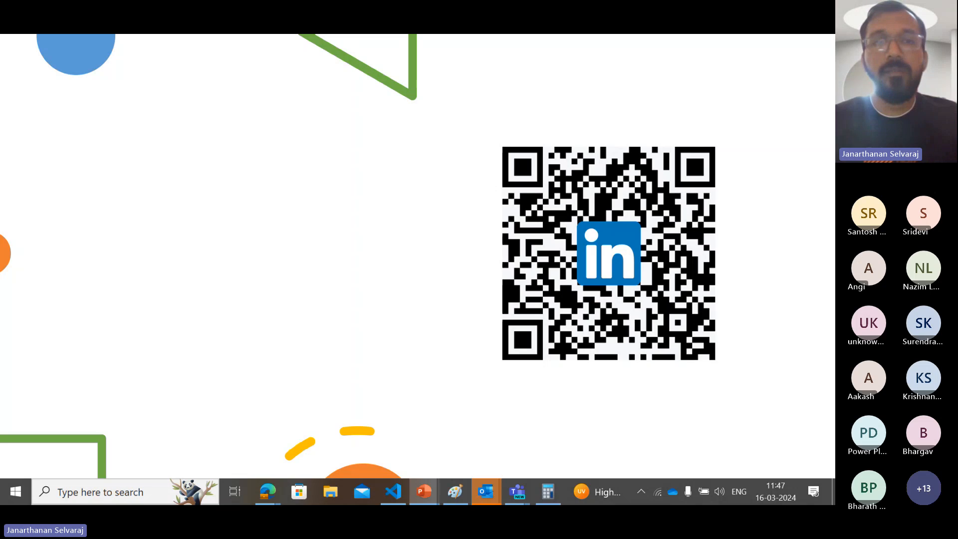